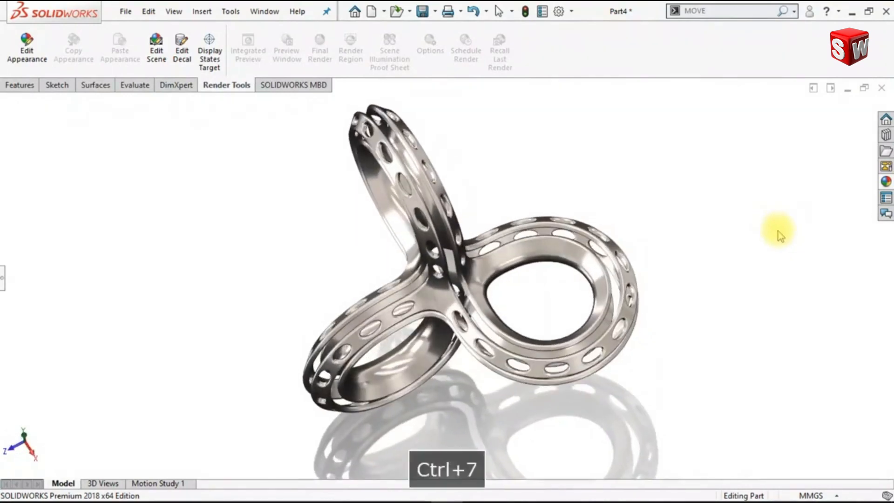
pyautogui.keyDown('shift'); pyautogui.moveTo(689, 274); pyautogui.dragTo(736, 205, button='middle'); pyautogui.keyUp('shift')
pyautogui.scroll(-3, 778, 354)
pyautogui.keyDown('shift'); pyautogui.scroll(-3, 756, 305); pyautogui.keyUp('shift')
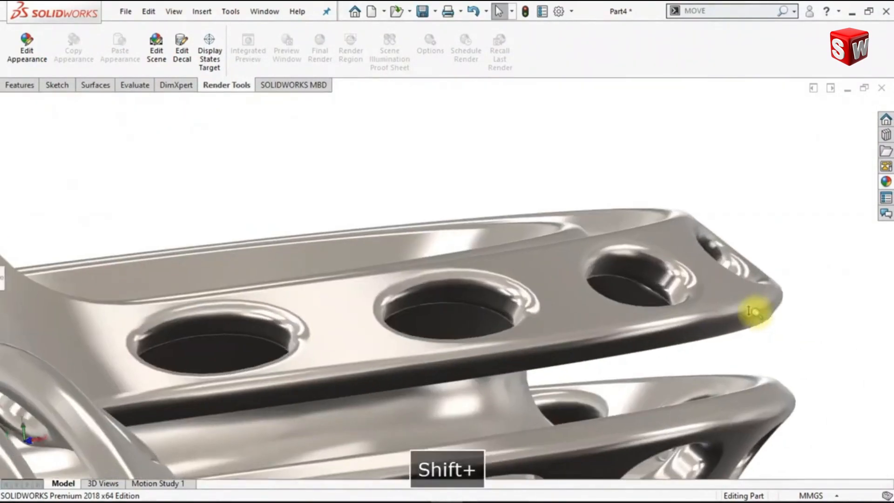
pyautogui.moveTo(805, 349); pyautogui.dragTo(725, 389, button='middle')
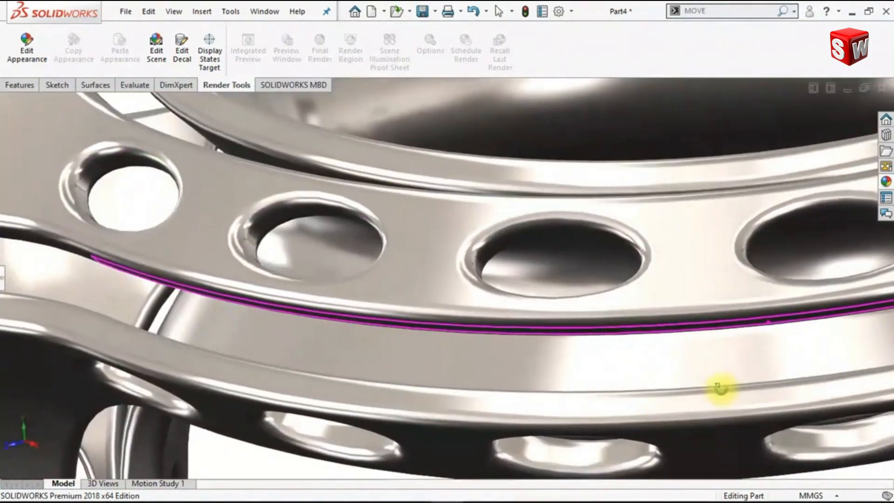
pyautogui.hotkey('ctrl', '7')
pyautogui.keyDown('shift'); pyautogui.moveTo(662, 331); pyautogui.dragTo(664, 304, button='middle'); pyautogui.keyUp('shift')
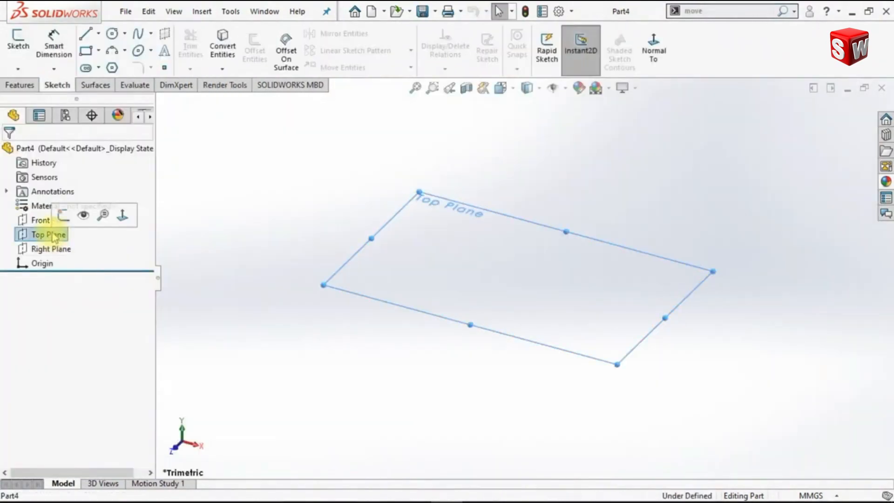
# Sketch a four-sided polygon with an inscribed circle on the Top Plane, centred on the origin and about 87 mm wide.
pyautogui.click(60, 210)
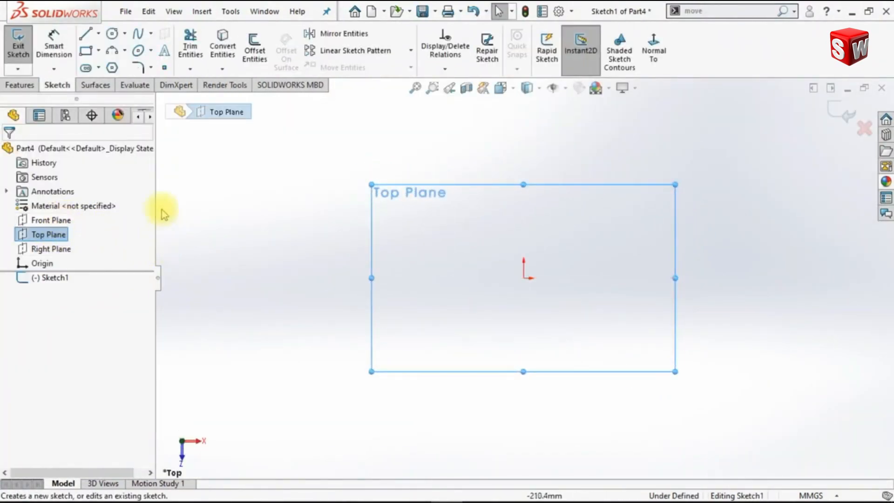
pyautogui.click(111, 68)
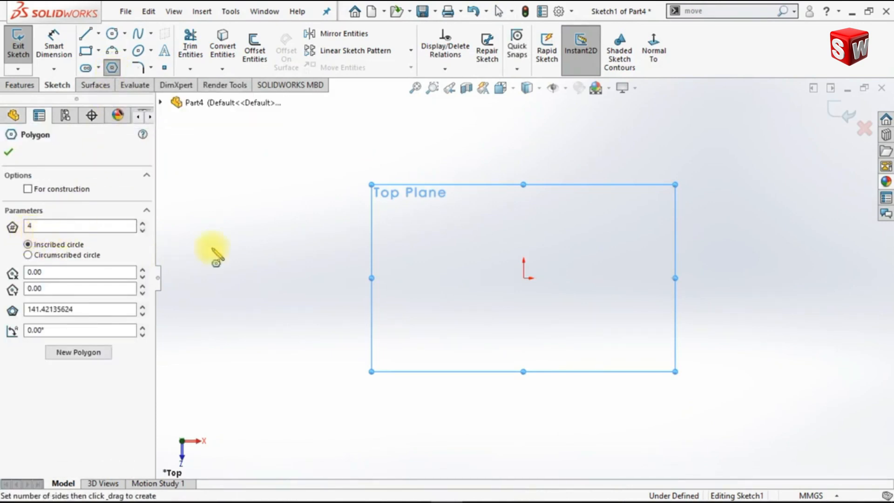
pyautogui.moveTo(524, 278); pyautogui.dragTo(602, 209)
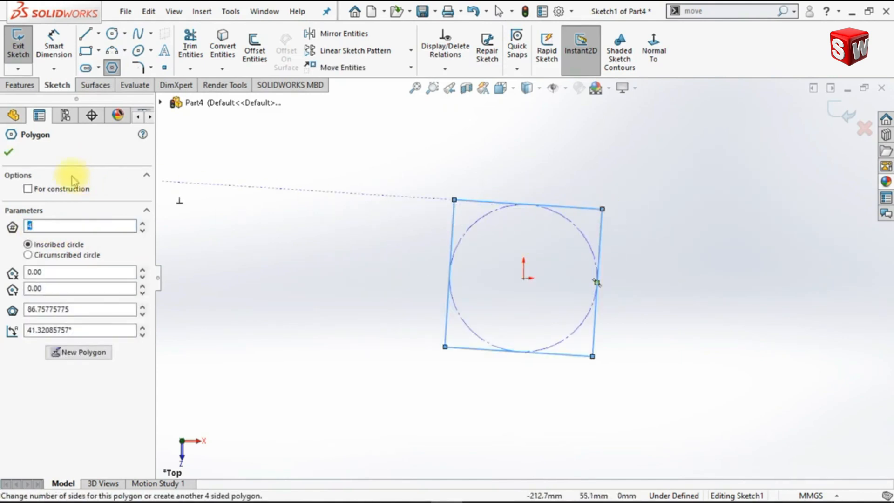
pyautogui.click(8, 153)
pyautogui.press('Escape')
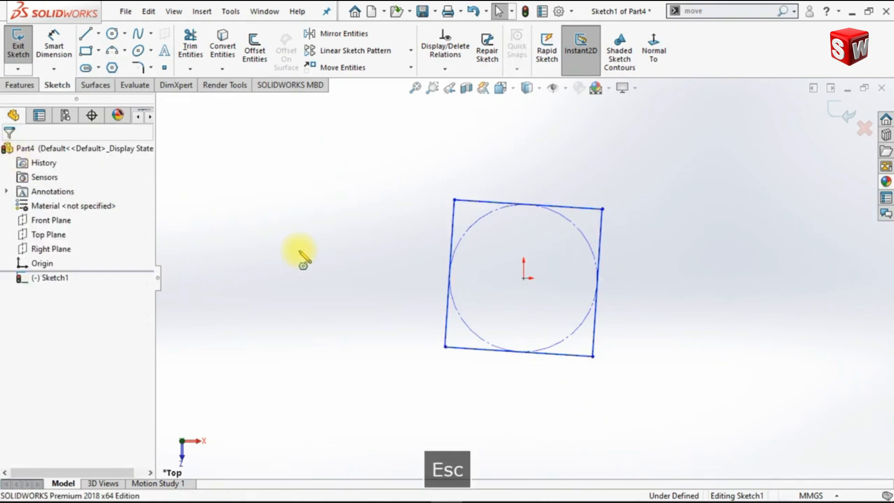
# Make the upper side of the square horizontal.
pyautogui.click(583, 208)
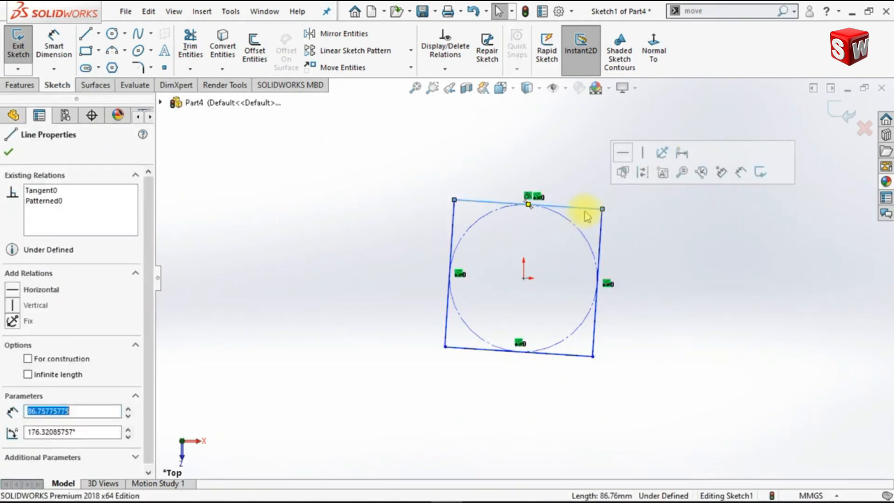
pyautogui.click(623, 153)
pyautogui.click(535, 154)
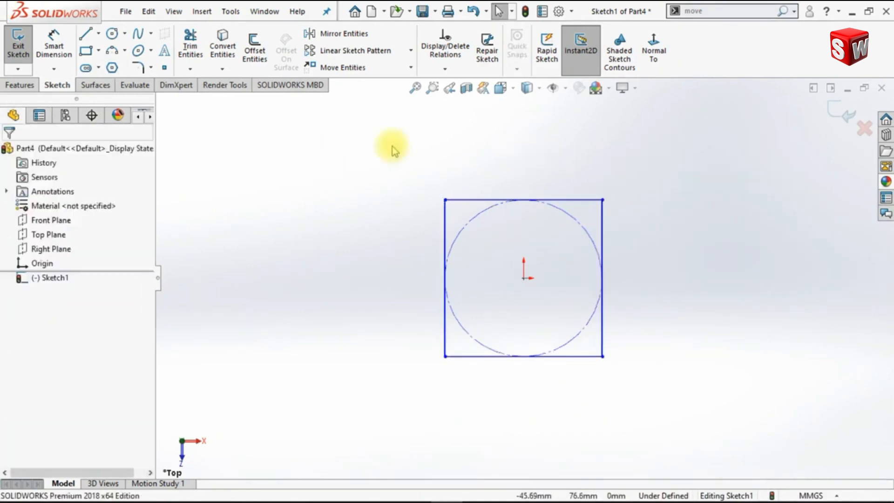
# Dimension the upper side of the square to 50 mm.
pyautogui.click(49, 65)
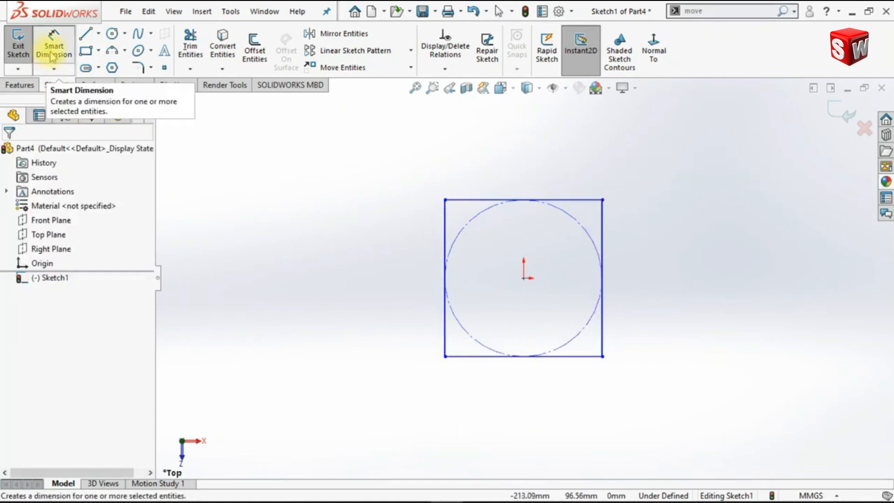
pyautogui.click(544, 182)
pyautogui.click(521, 175)
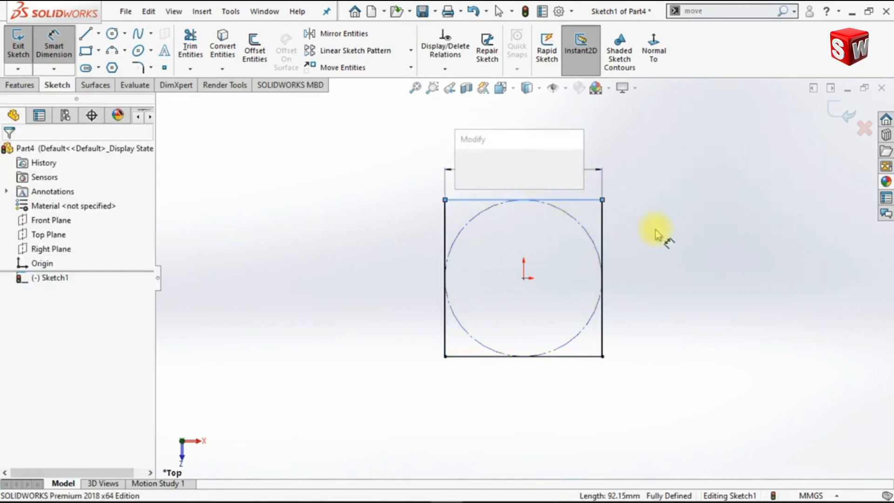
pyautogui.write('5')
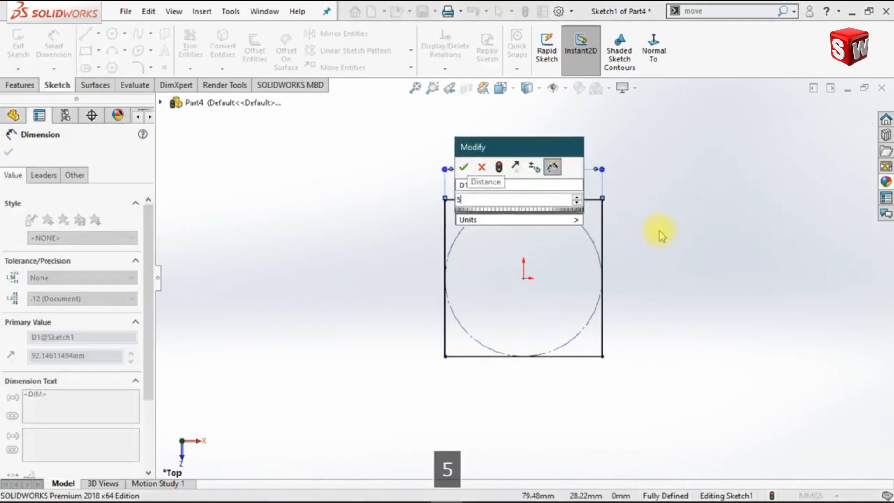
pyautogui.write('0')
pyautogui.press('Return')
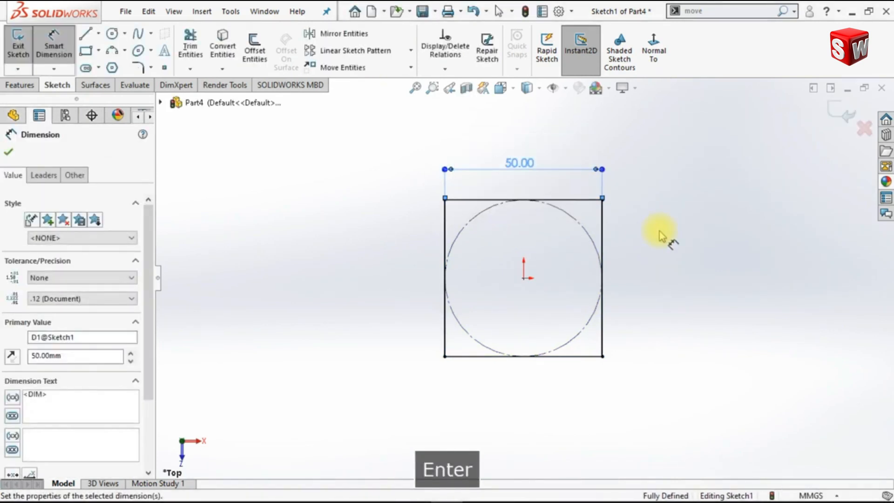
# Chamfer all four corners of the square with an equal distance of 18 mm.
pyautogui.moveTo(678, 265)
pyautogui.keyDown('shift'); pyautogui.mouseDown(button='middle')
pyautogui.moveTo(680, 253)
pyautogui.moveTo(676, 269)
pyautogui.mouseUp(button='middle'); pyautogui.keyUp('shift')
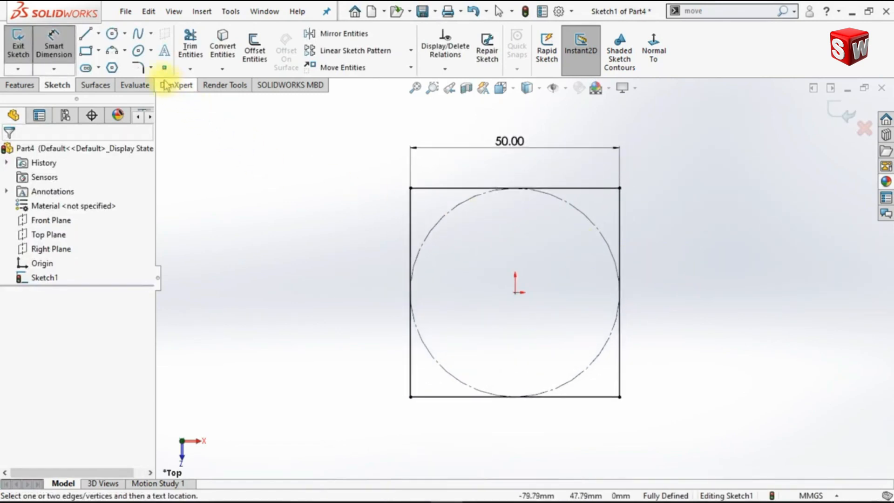
pyautogui.click(151, 68)
pyautogui.click(189, 98)
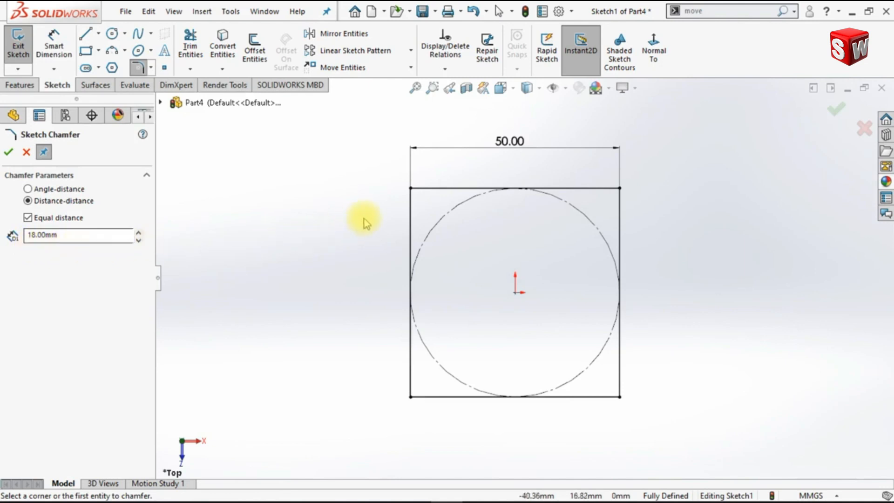
pyautogui.click(411, 190)
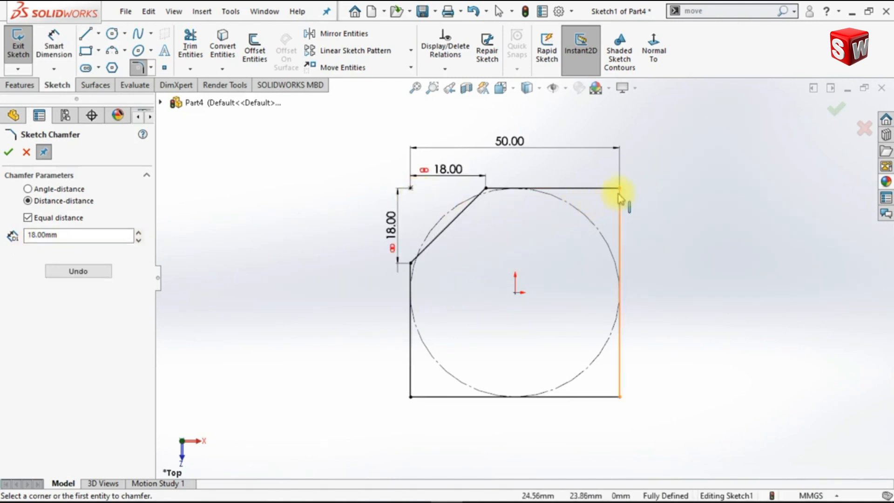
pyautogui.click(622, 190)
pyautogui.click(620, 397)
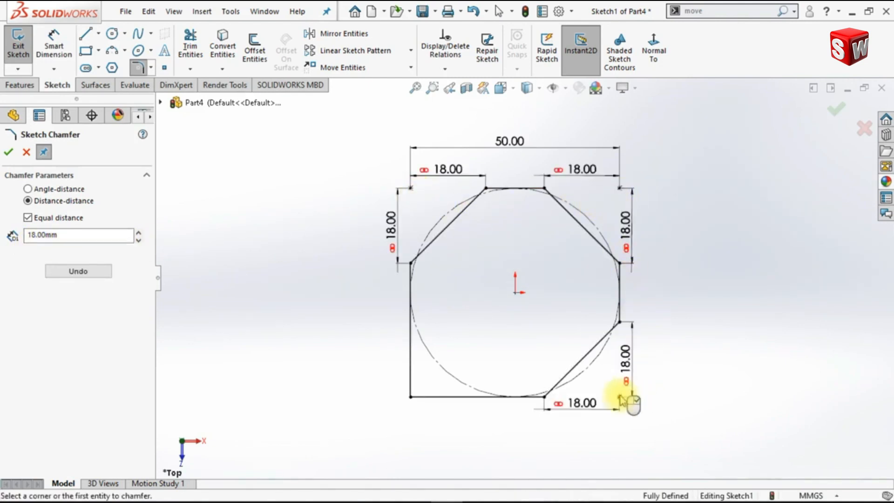
pyautogui.click(410, 397)
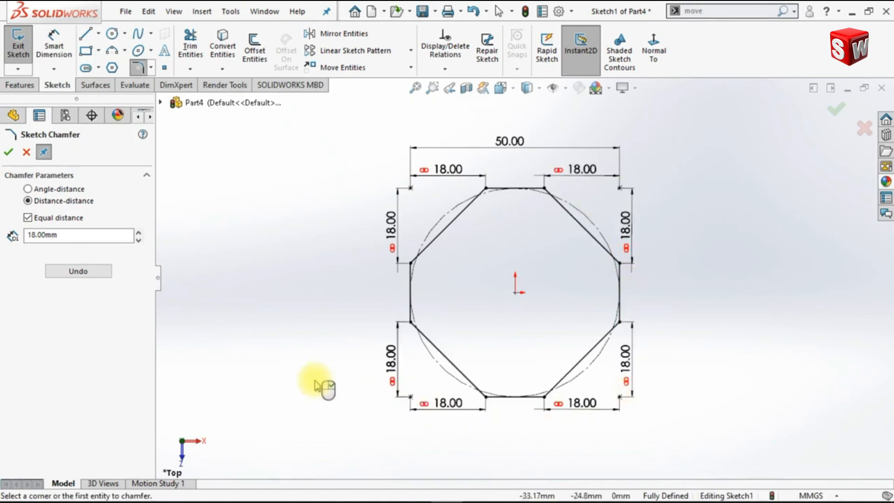
pyautogui.click(8, 152)
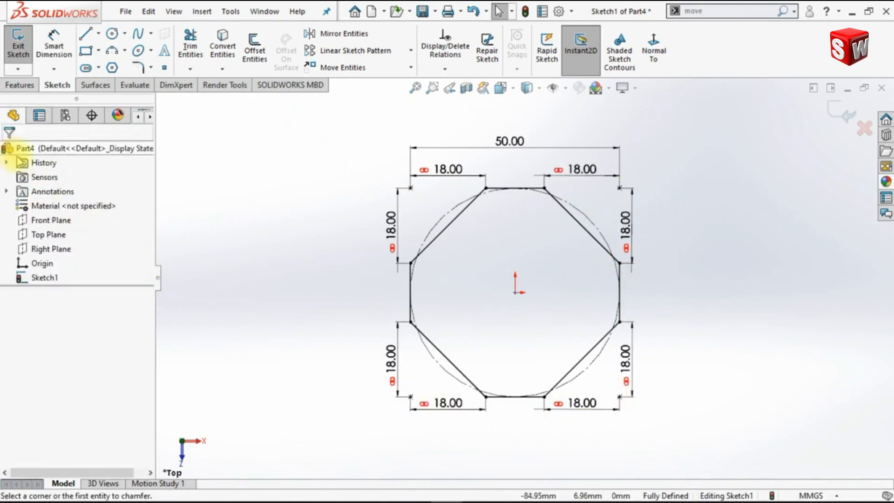
# Start an extruded surface from the octagonal sketch and begin it at an offset of 70 mm from the sketch plane.
pyautogui.click(95, 85)
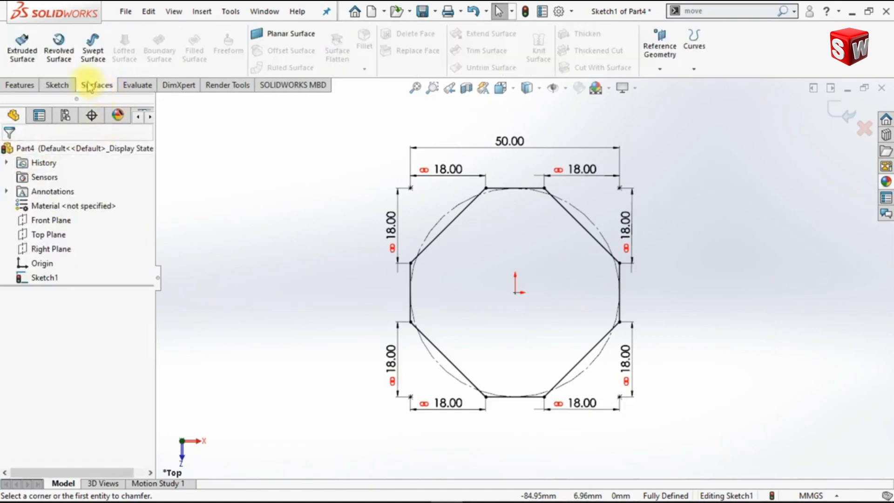
pyautogui.click(21, 46)
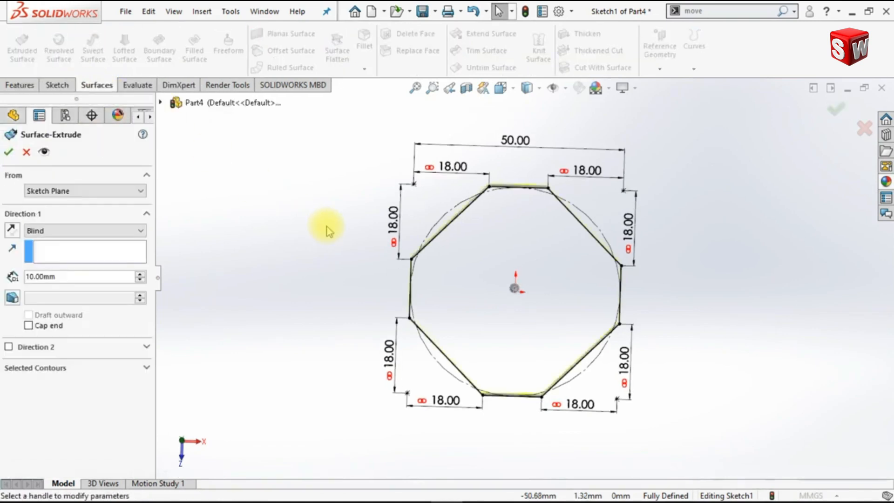
pyautogui.keyDown('shift'); pyautogui.moveTo(388, 251); pyautogui.dragTo(385, 353, button='middle'); pyautogui.keyUp('shift')
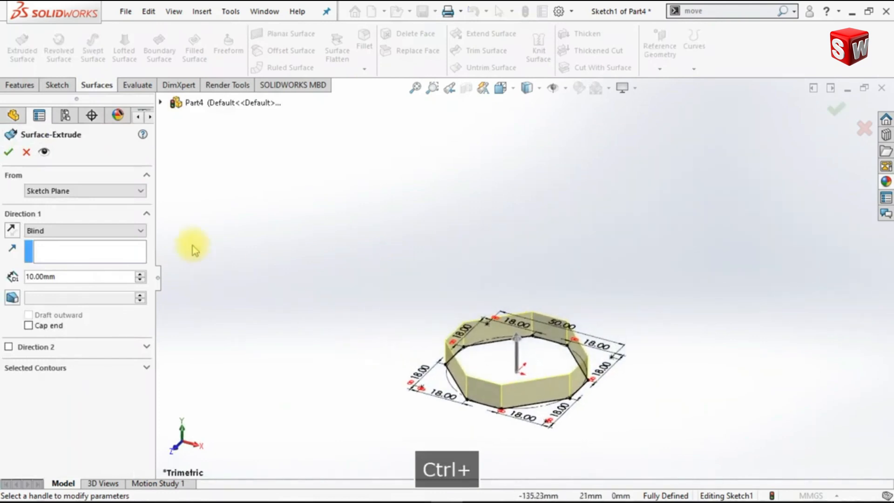
pyautogui.click(132, 190)
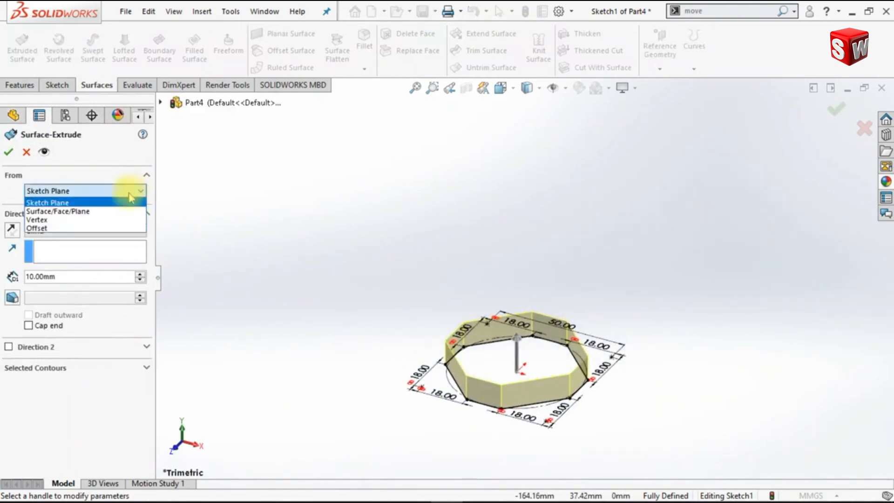
pyautogui.click(125, 228)
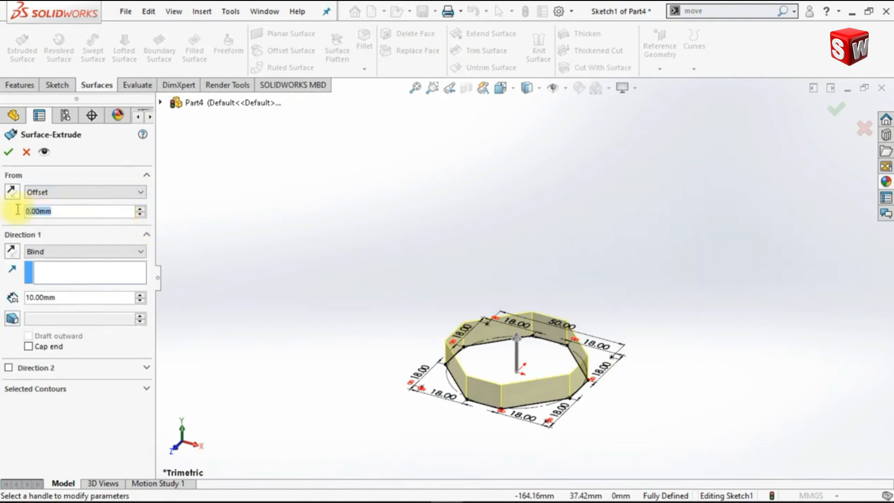
pyautogui.write('70')
pyautogui.press('Return')
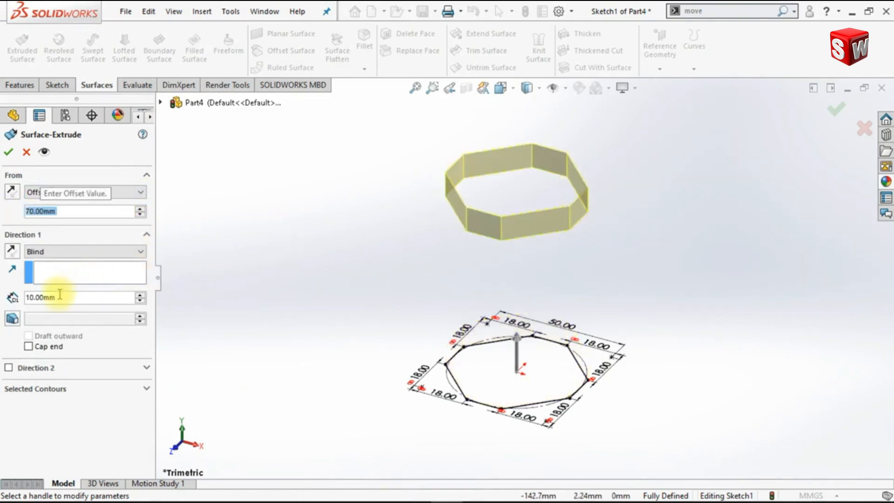
# Set the surface extrusion depth to 5 mm, reverse its direction towards the sketch and finish the surface.
pyautogui.click(23, 297)
pyautogui.write('5')
pyautogui.press('Return')
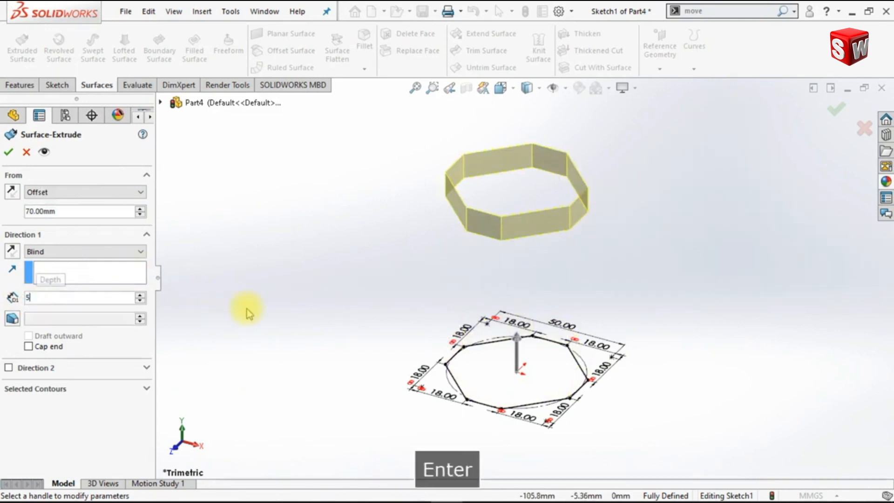
pyautogui.click(11, 252)
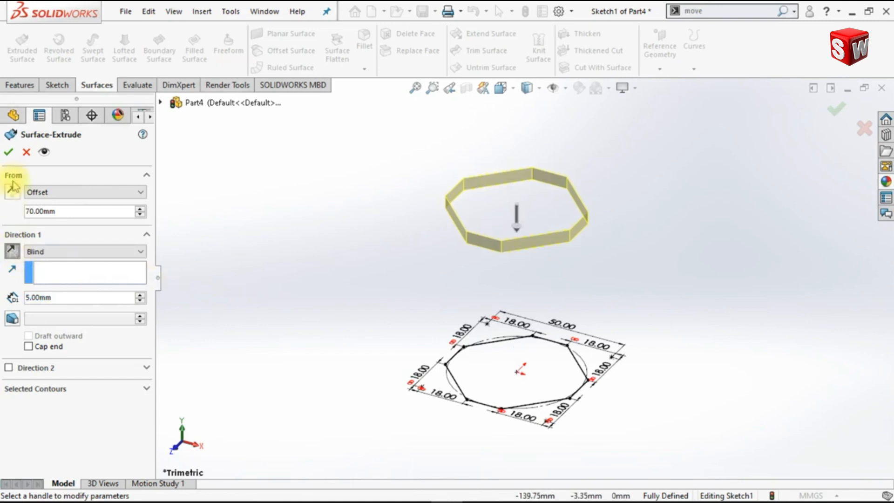
pyautogui.click(9, 151)
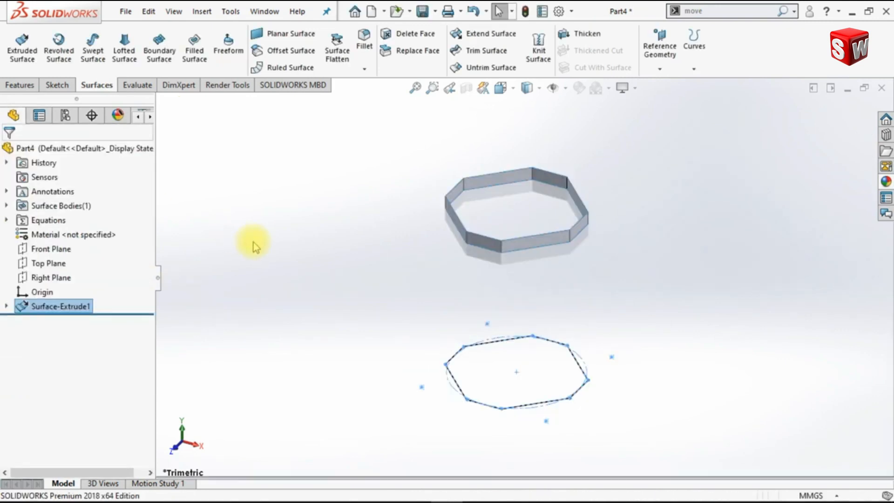
pyautogui.click(283, 251)
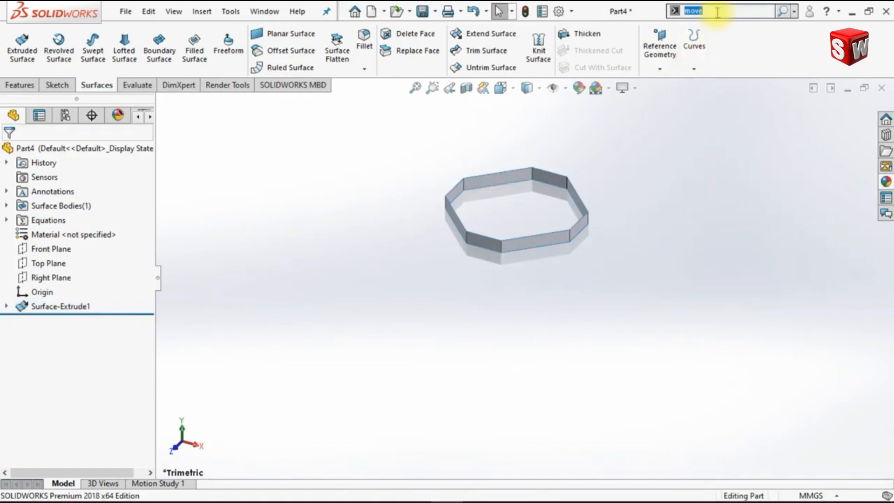
# Start a Move/Copy Bodies operation with one copy of the octagonal ring surface and the origin as its rotation reference.
pyautogui.press('Return')
pyautogui.click(720, 27)
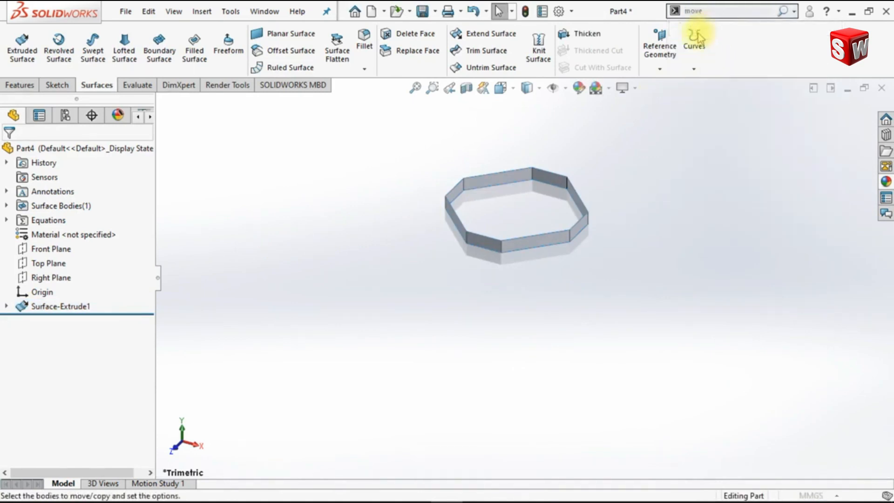
pyautogui.click(488, 191)
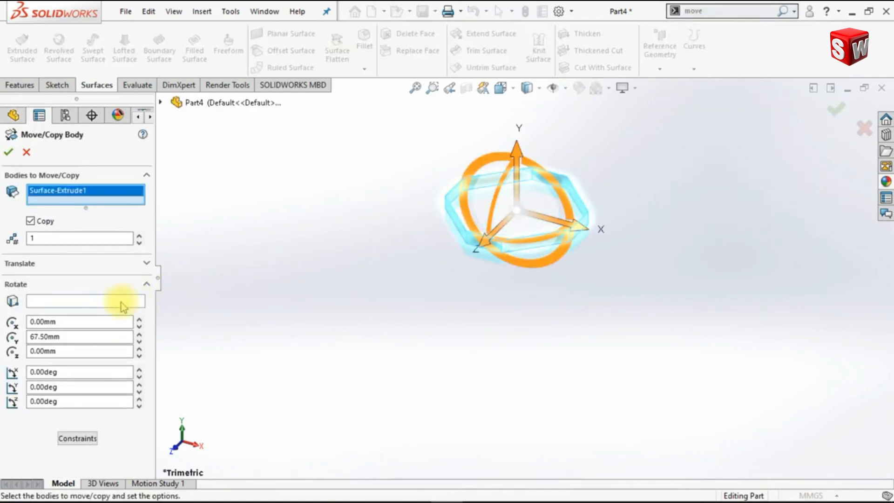
pyautogui.click(122, 302)
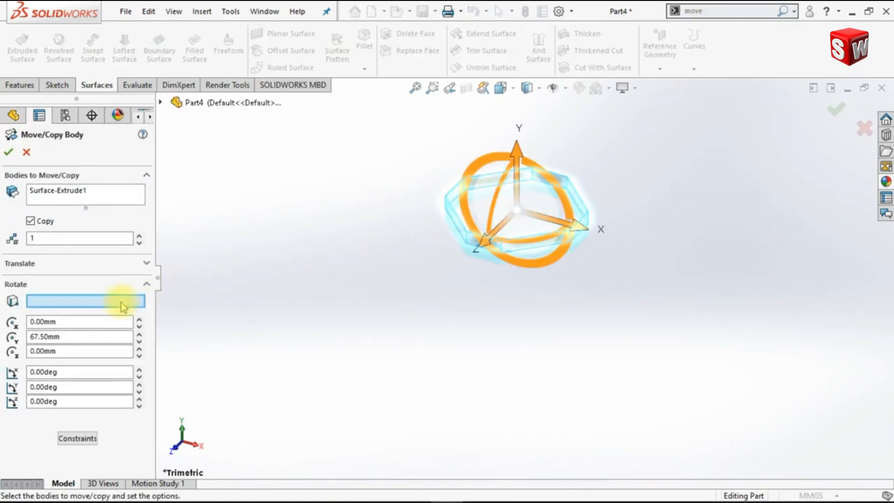
pyautogui.click(161, 102)
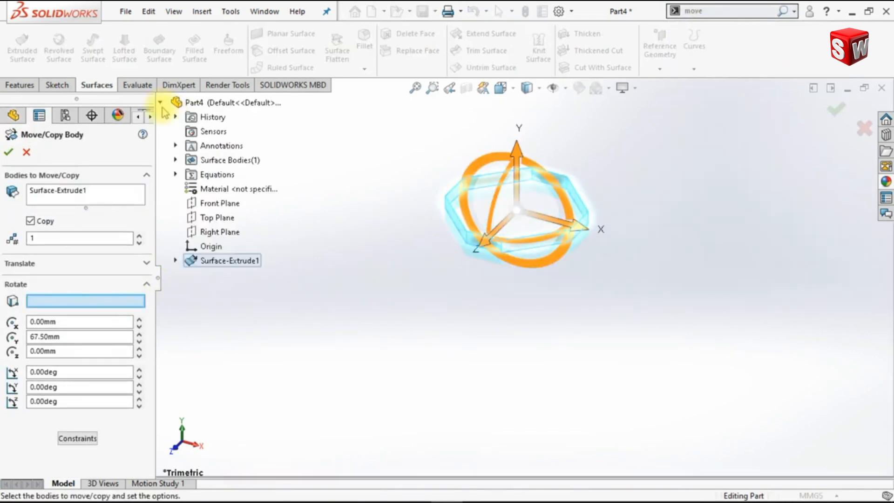
pyautogui.click(205, 247)
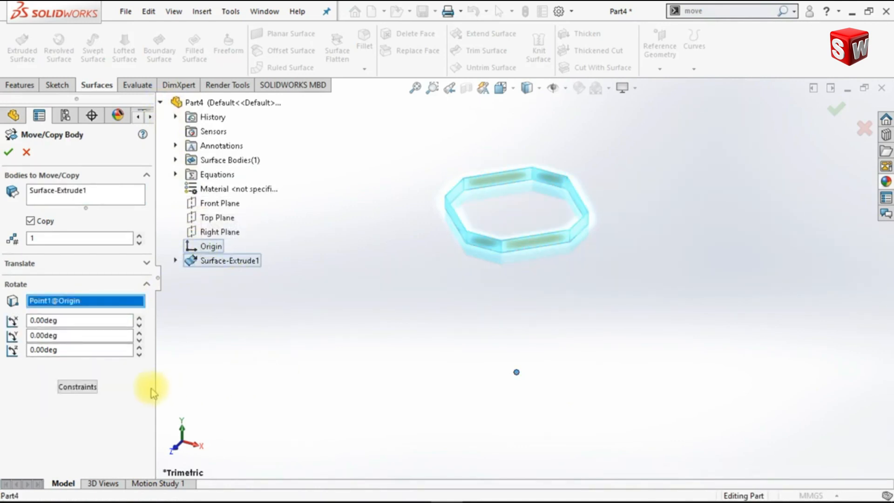
# Set the ring copy's rotation about Z to -90 degrees and finish the copy.
pyautogui.click(73, 348)
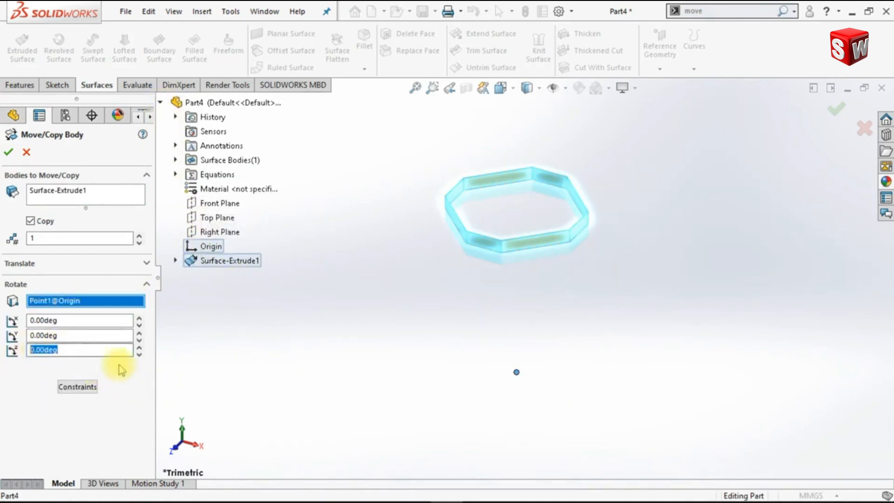
pyautogui.write('-90')
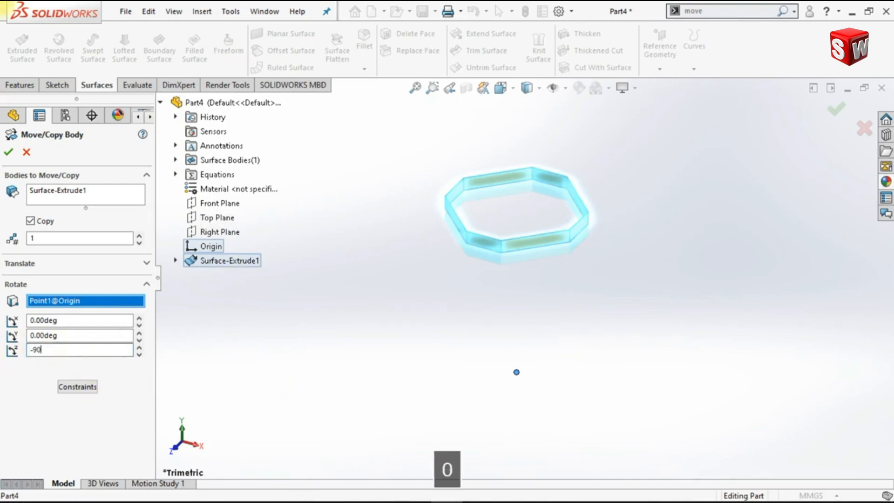
pyautogui.press('Return')
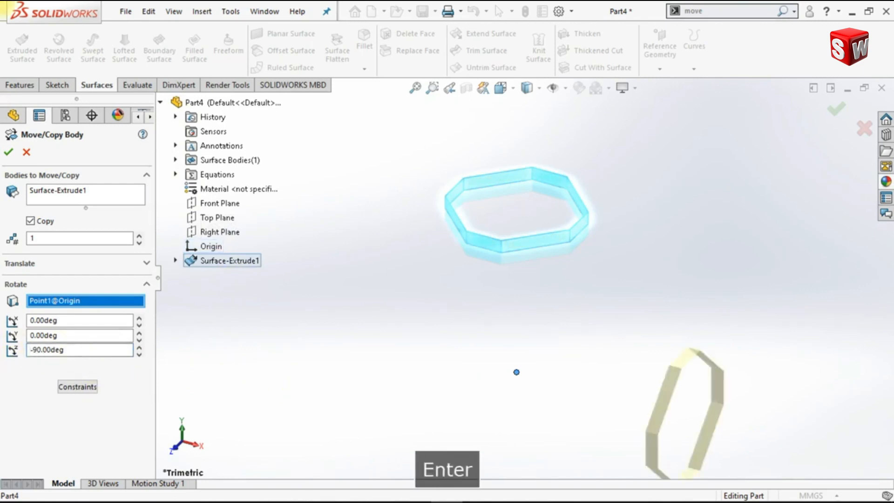
pyautogui.scroll(1, 725, 354)
pyautogui.scroll(-1, 745, 409)
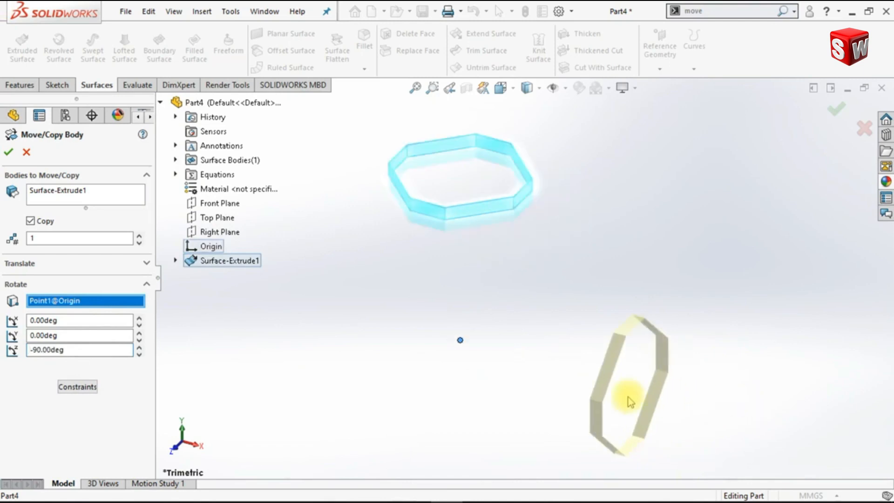
pyautogui.click(9, 156)
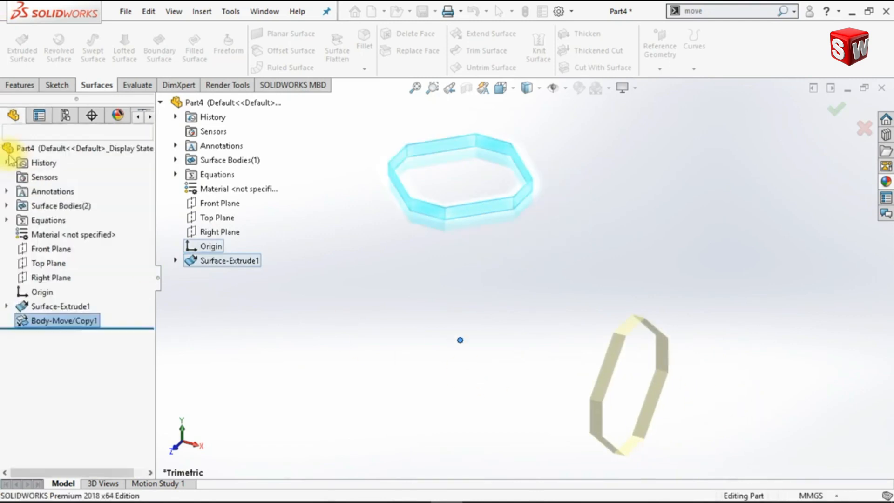
# Sketch a three-point Bezier style spline on the Front Plane, from the upper ring's inner right corner to the side ring's inner upper corner.
pyautogui.click(65, 250)
pyautogui.click(73, 229)
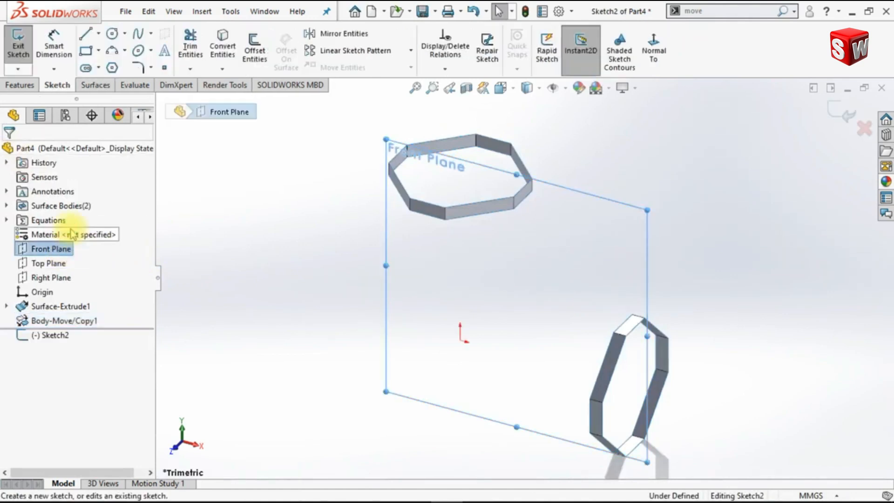
pyautogui.click(657, 59)
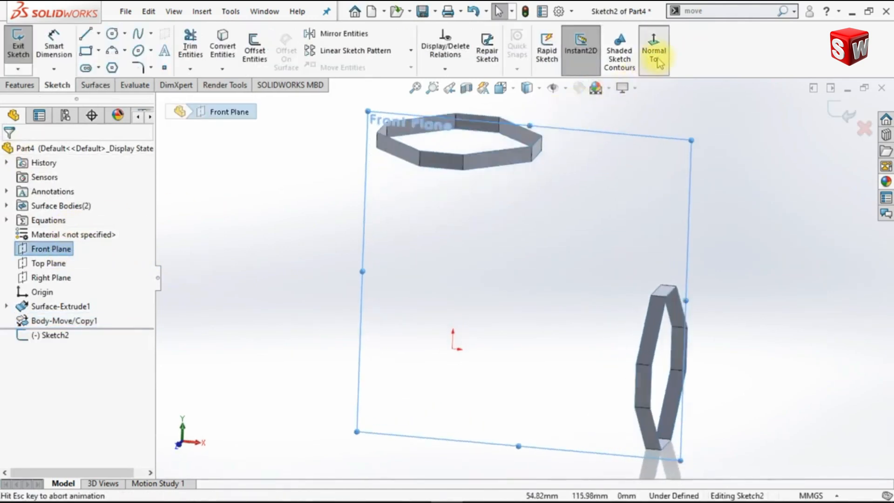
pyautogui.click(639, 212)
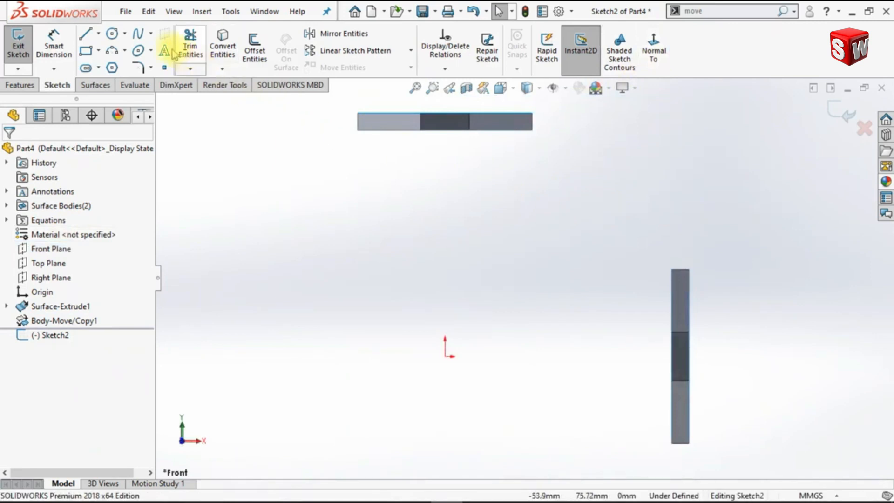
pyautogui.click(152, 37)
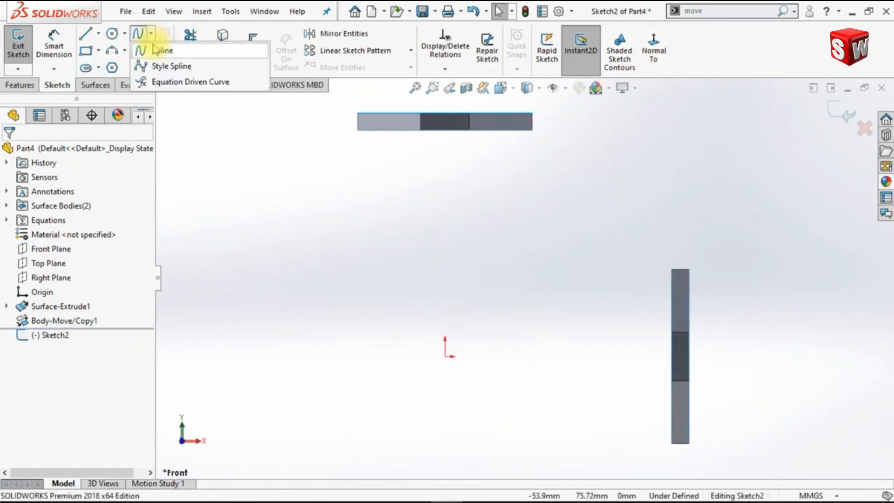
pyautogui.click(159, 69)
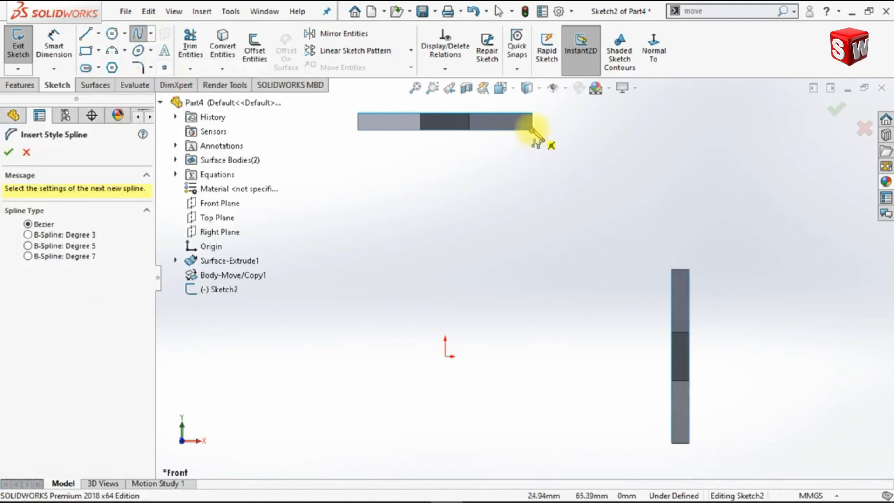
pyautogui.click(532, 130)
pyautogui.click(538, 252)
pyautogui.click(672, 269)
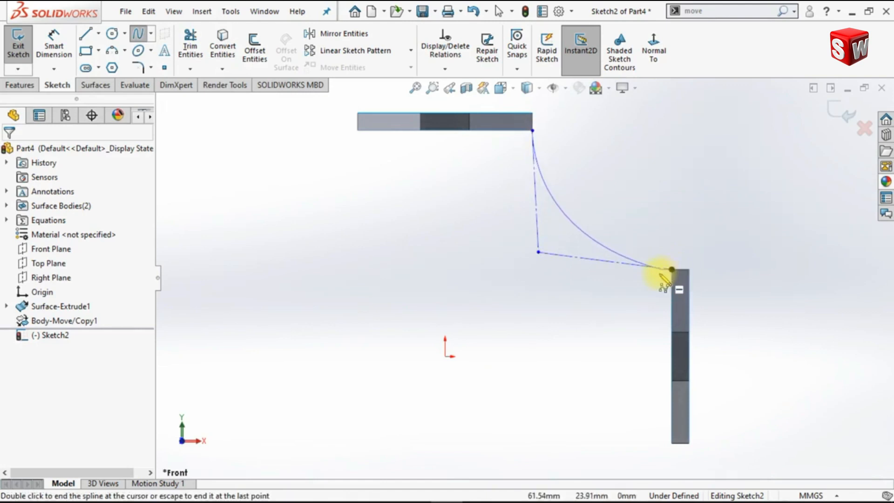
pyautogui.press('Escape')
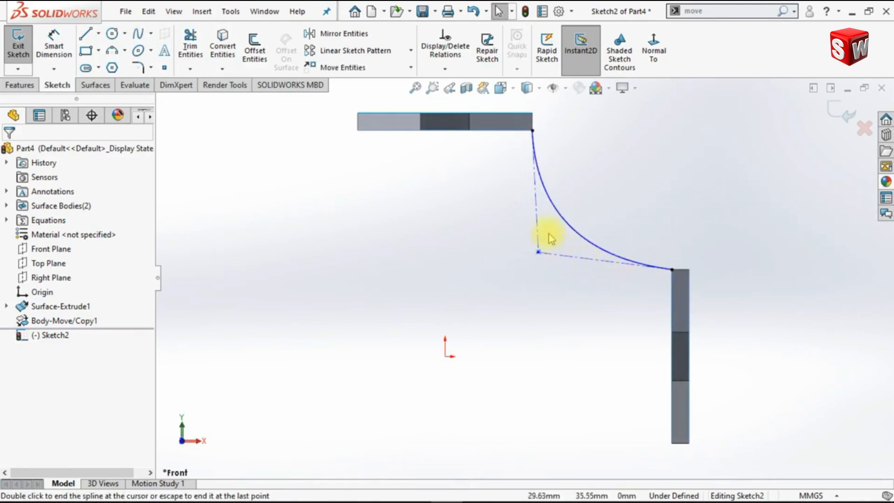
# Make the two control polygon lines of the style spline equal in length and the upper one vertical.
pyautogui.keyDown('ctrl'); pyautogui.click(537, 221); pyautogui.keyUp('ctrl')
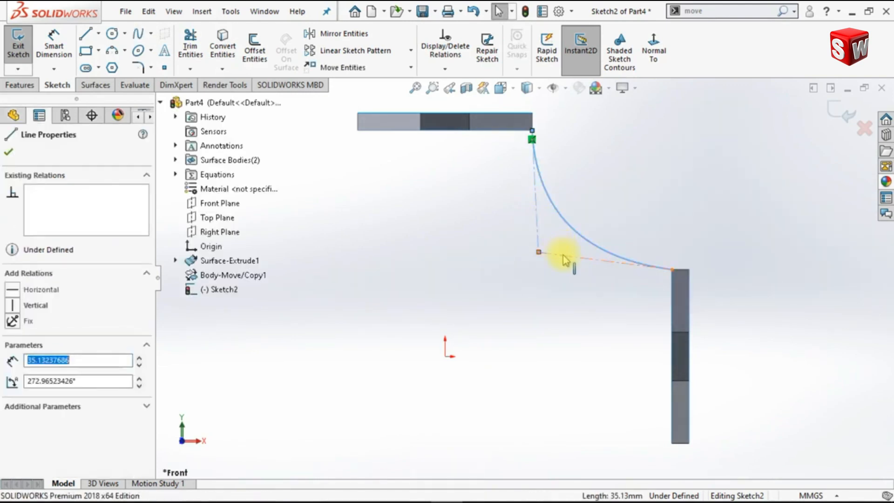
pyautogui.keyDown('ctrl'); pyautogui.click(566, 255); pyautogui.keyUp('ctrl')
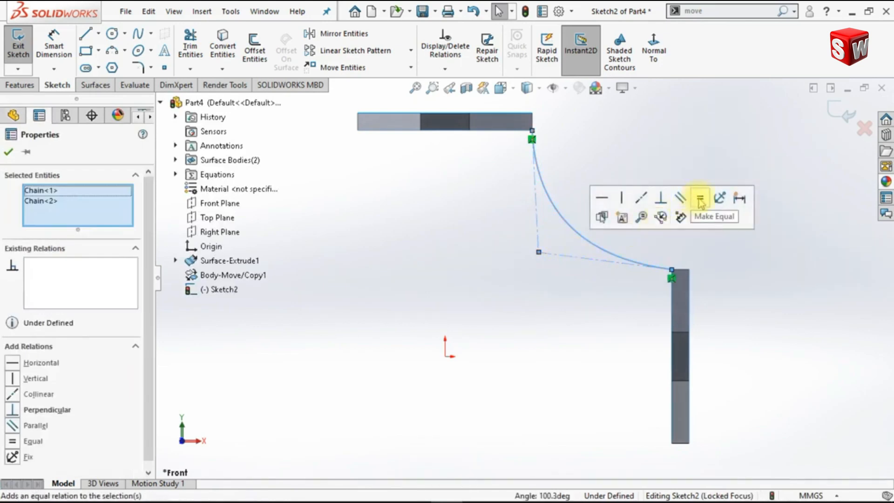
pyautogui.click(701, 200)
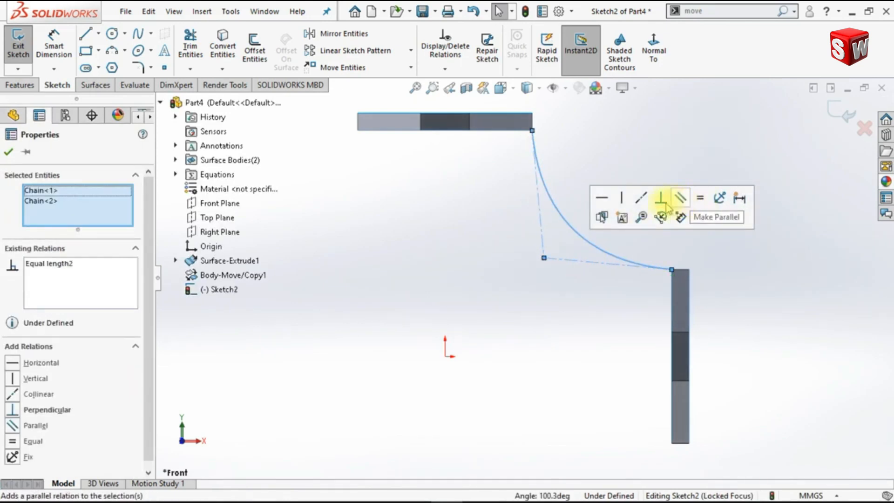
pyautogui.click(589, 177)
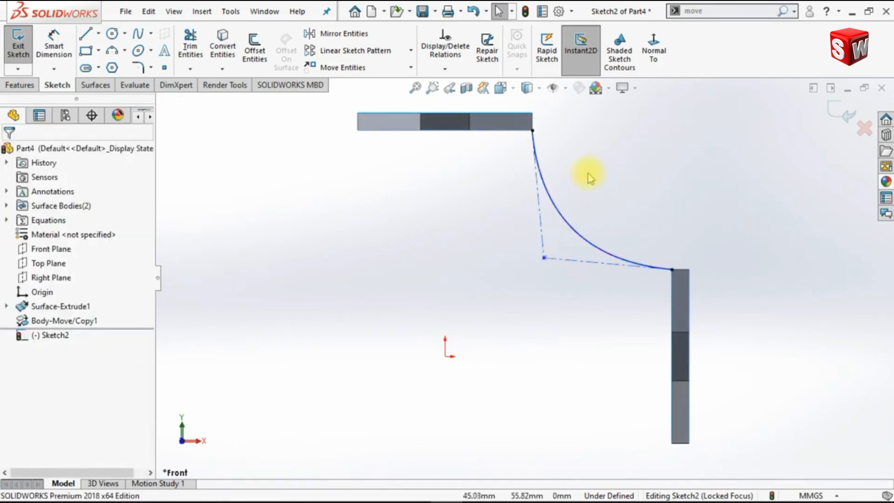
pyautogui.click(542, 213)
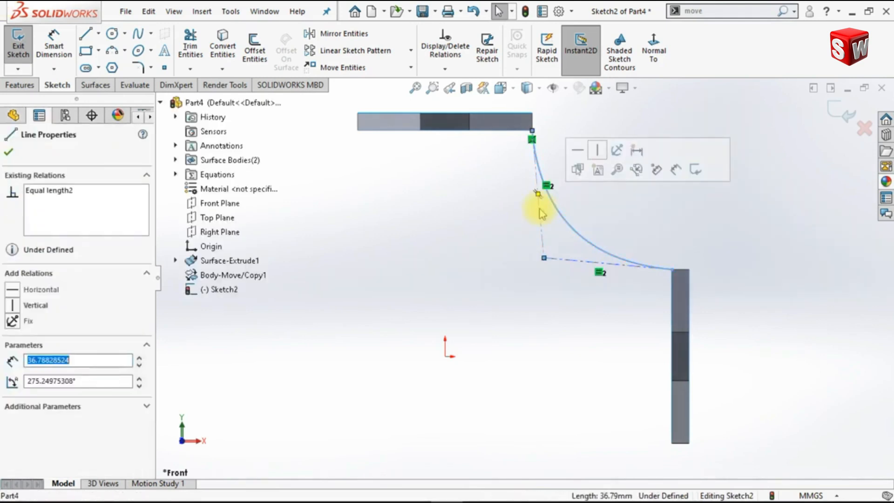
pyautogui.click(597, 155)
pyautogui.click(572, 116)
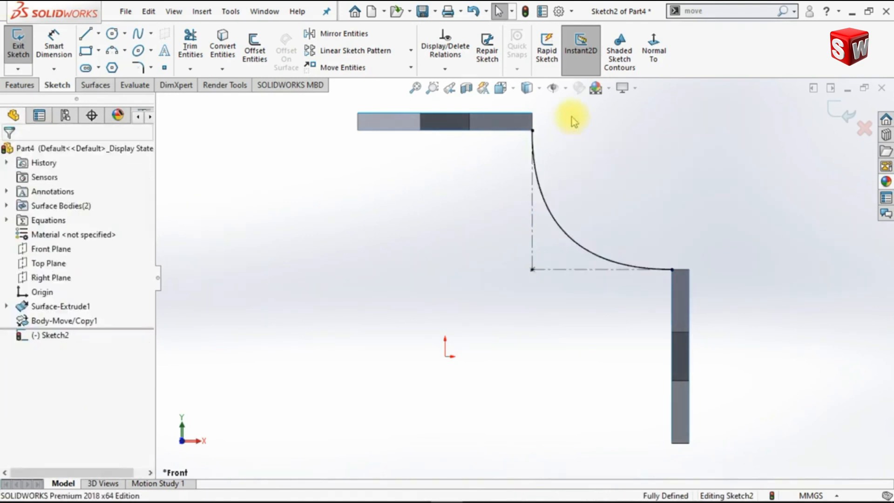
# Extrude the spline as a surface 14 mm wide, mid plane about the sketch, to bridge the two rings.
pyautogui.click(96, 86)
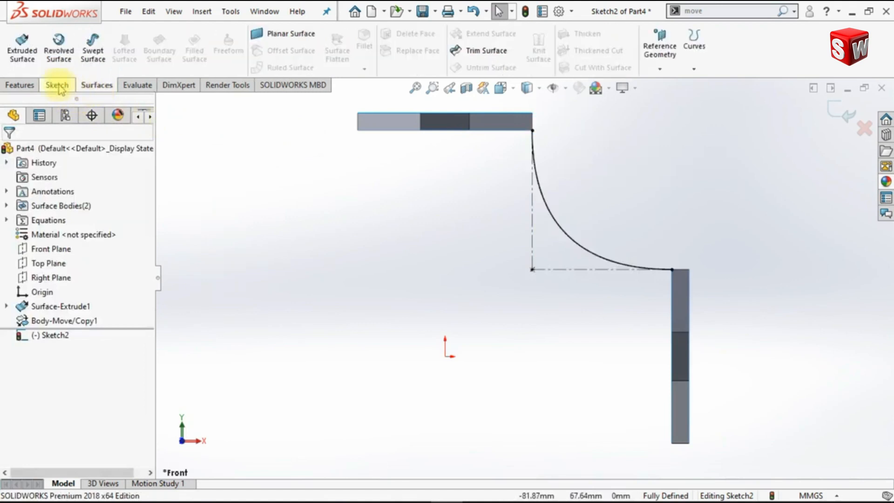
pyautogui.click(22, 52)
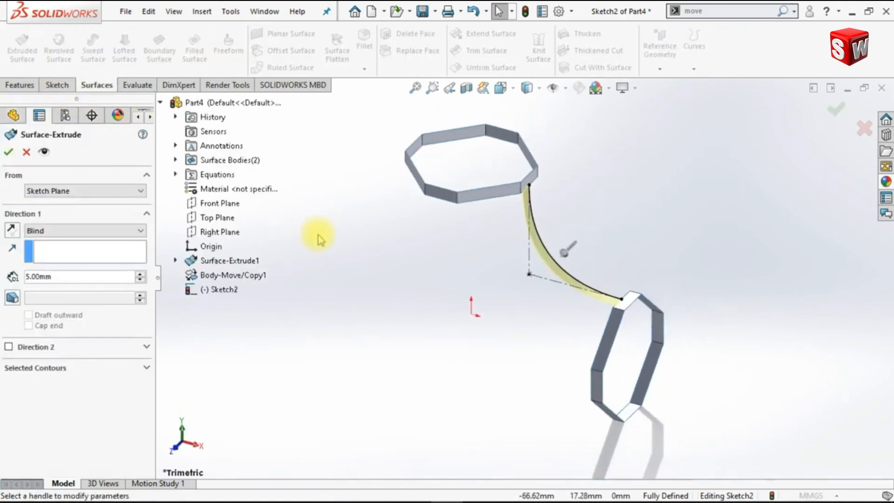
pyautogui.click(160, 104)
pyautogui.click(58, 237)
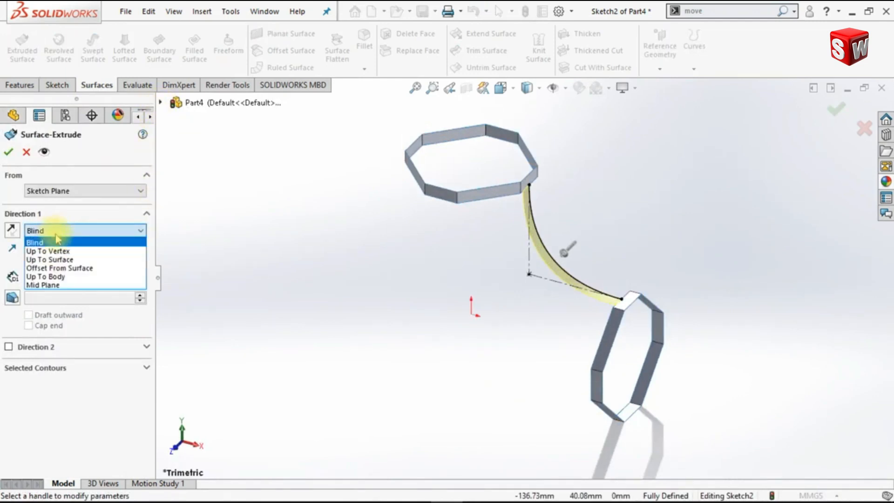
pyautogui.click(47, 286)
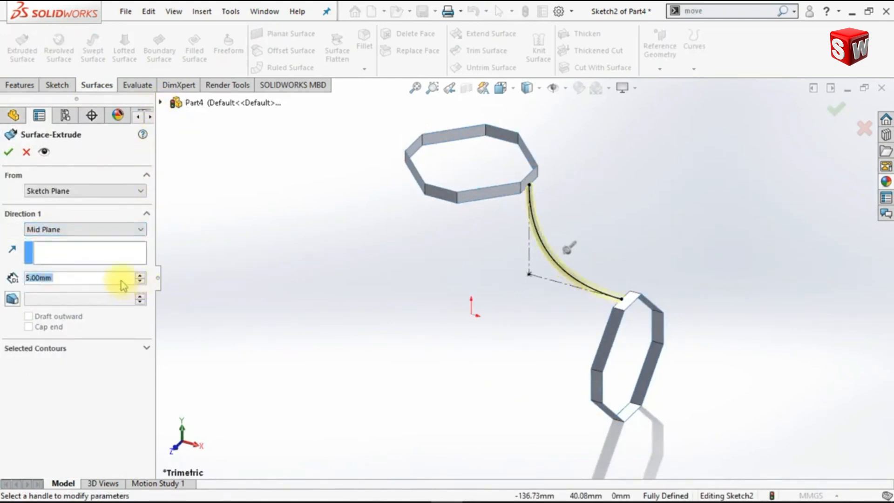
pyautogui.write('14')
pyautogui.press('Return')
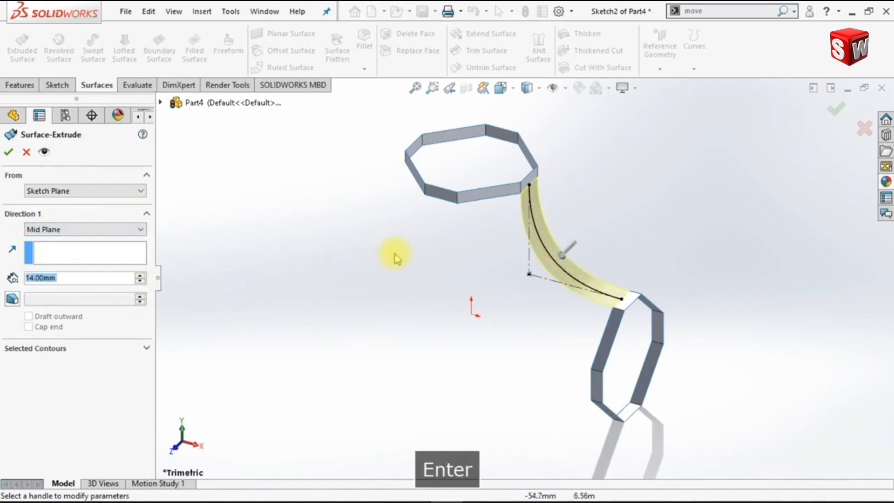
pyautogui.moveTo(491, 276); pyautogui.dragTo(468, 271, button='middle')
pyautogui.scroll(-3, 533, 198)
pyautogui.moveTo(535, 204); pyautogui.dragTo(551, 235, button='middle')
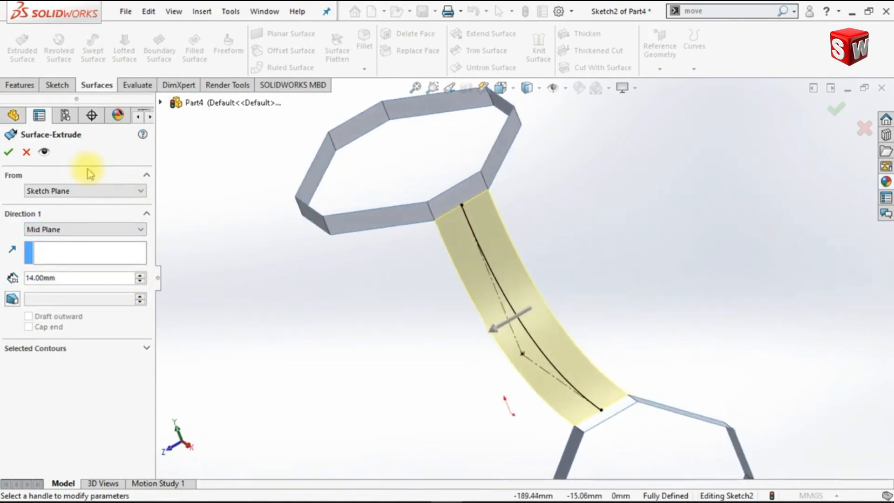
pyautogui.click(8, 152)
pyautogui.hotkey('ctrl', '7')
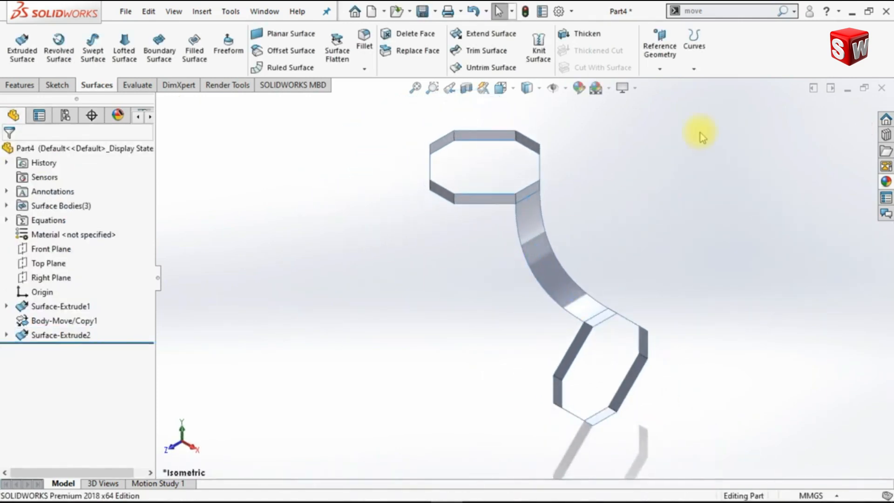
# Start a single copy of the curved bridging surface with Move/Copy Bodies, using the origin as the rotation reference.
pyautogui.press('Return')
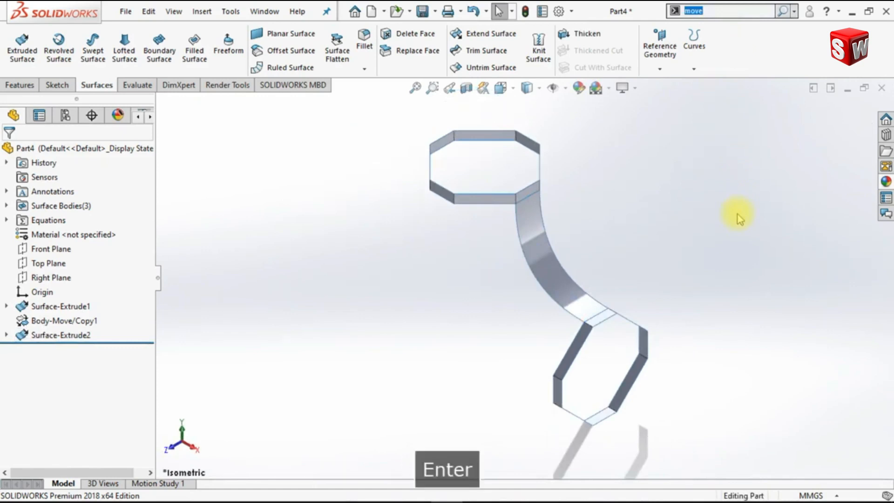
pyautogui.click(774, 31)
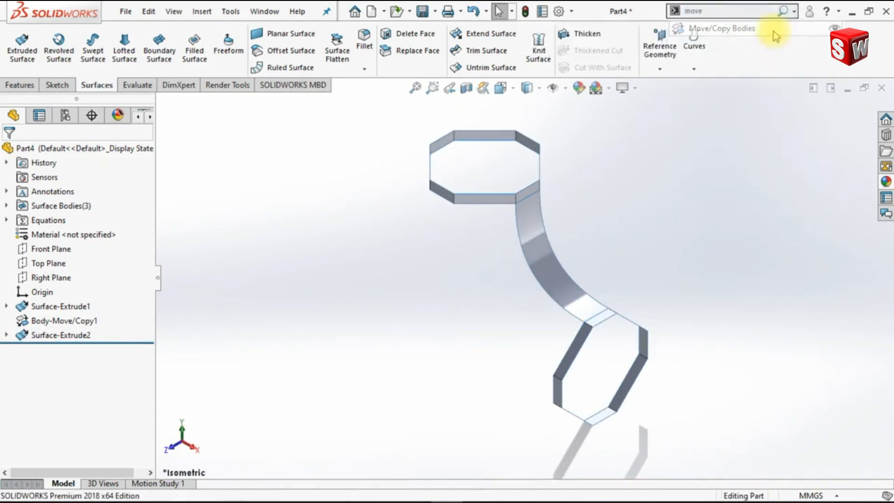
pyautogui.click(546, 255)
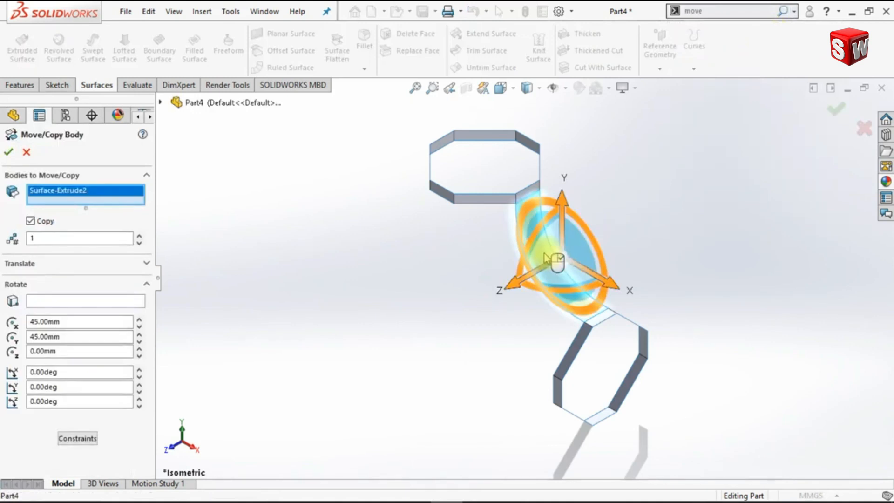
pyautogui.click(85, 303)
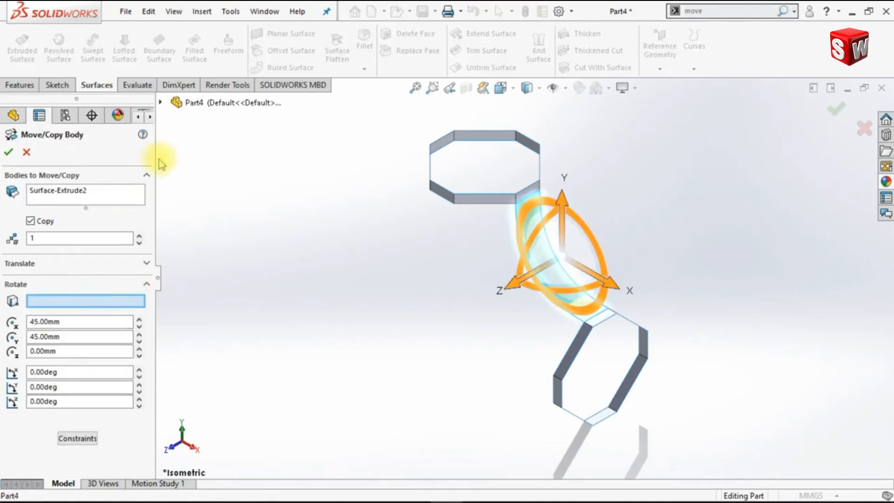
pyautogui.click(160, 103)
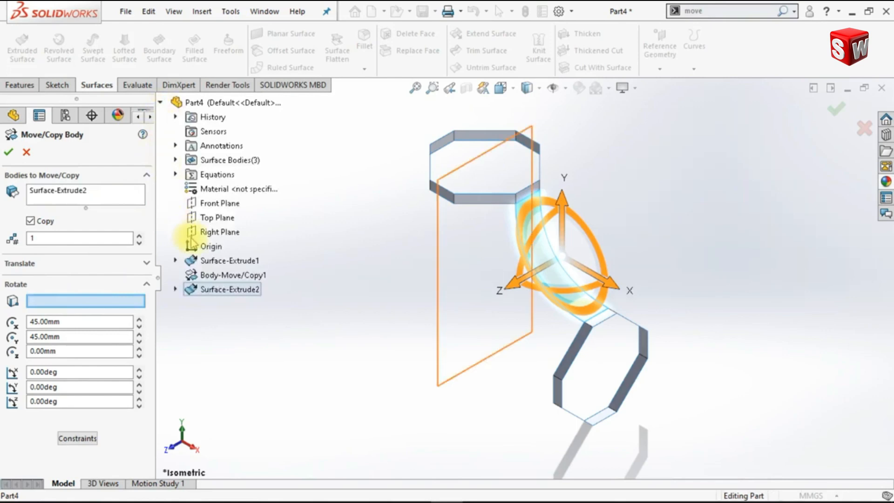
pyautogui.click(204, 247)
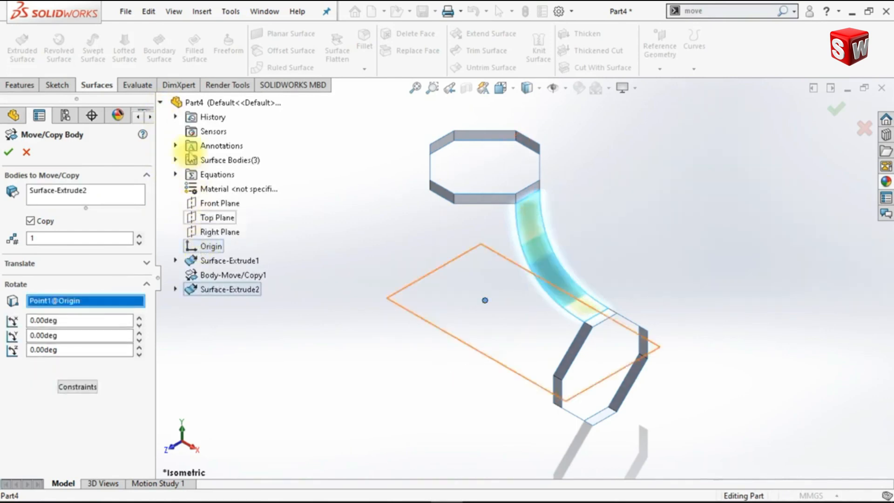
pyautogui.click(160, 104)
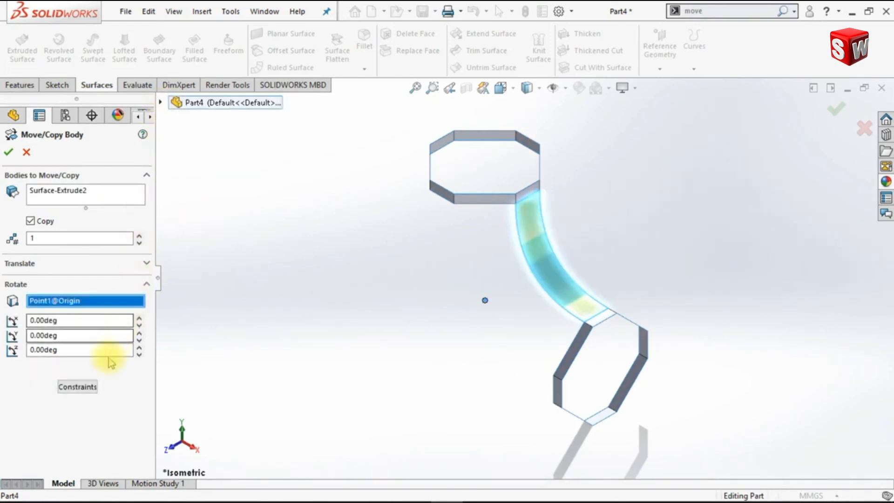
# Set the bridging surface copy's rotation about X to 90 degrees and finish the copy.
pyautogui.click(72, 319)
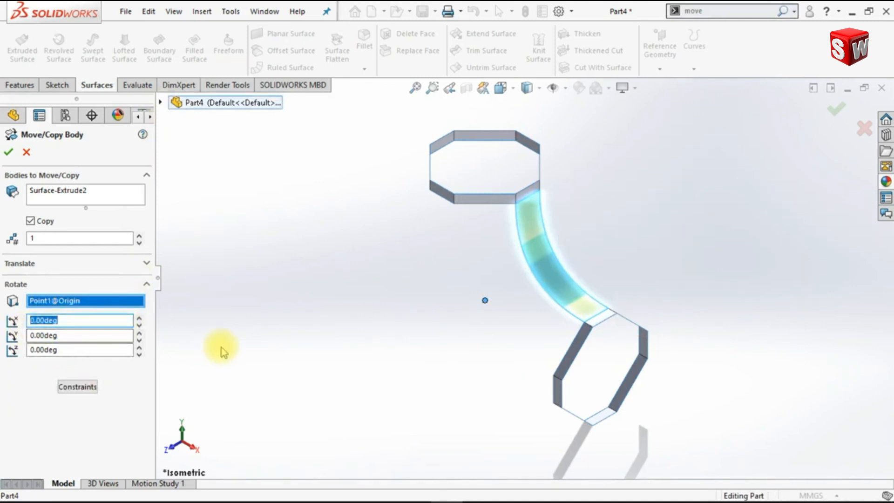
pyautogui.write('90')
pyautogui.press('Return')
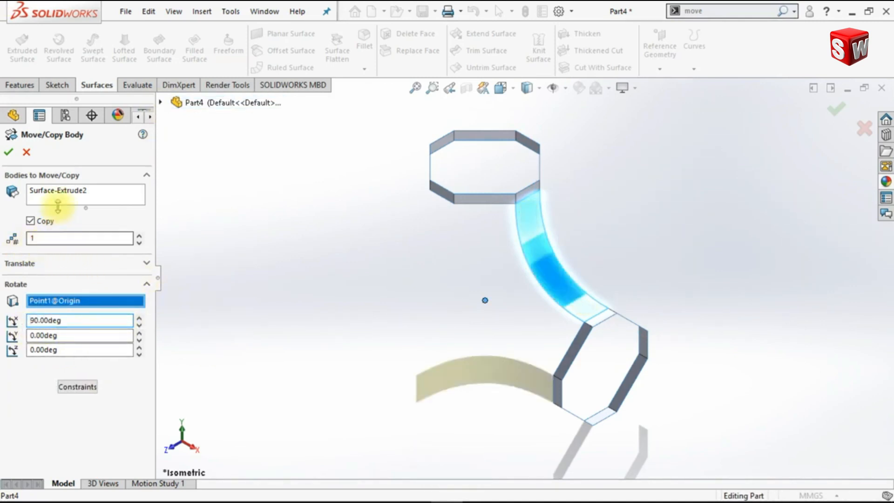
pyautogui.click(8, 152)
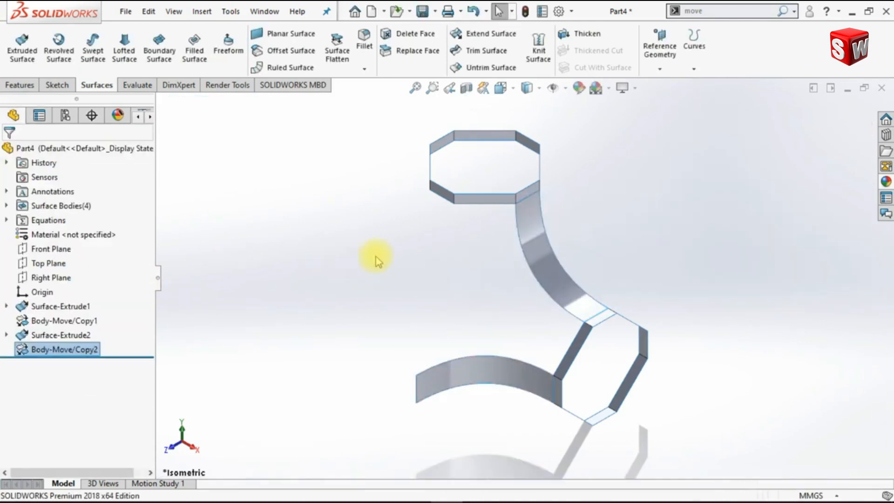
# Set up a joint body copy of the side ring and both bridging surfaces, with the origin as the rotation reference.
pyautogui.press('Return')
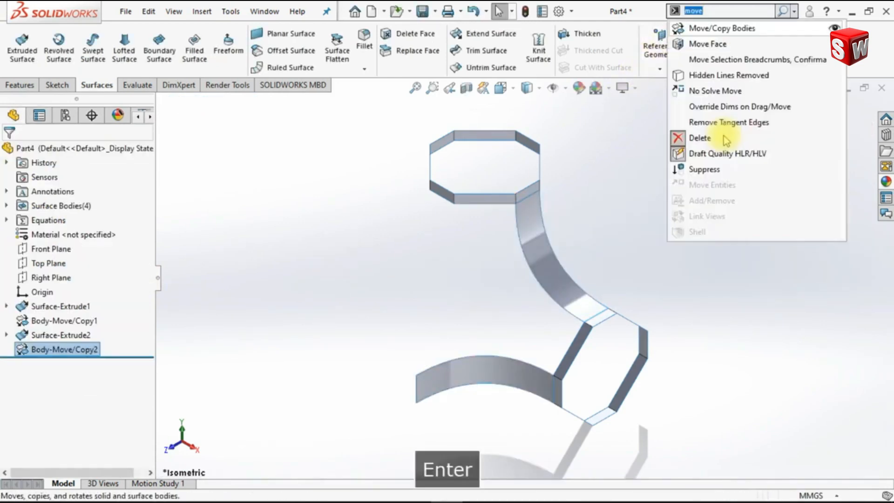
pyautogui.click(752, 29)
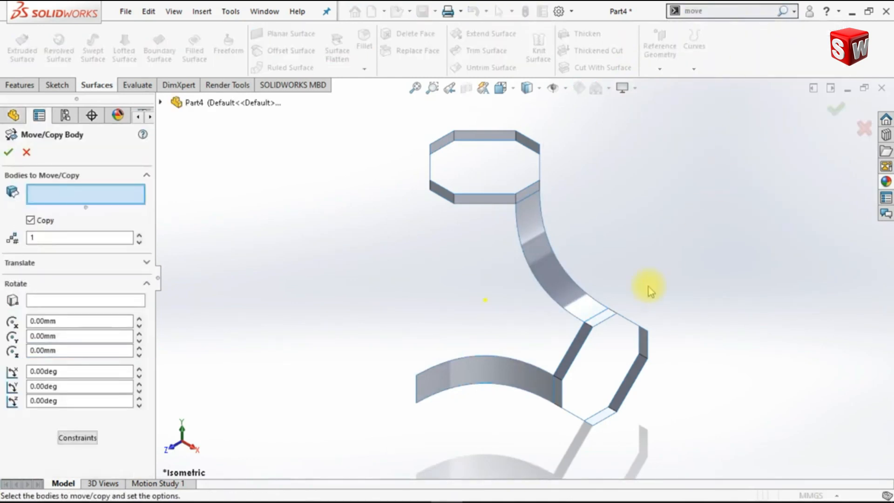
pyautogui.click(564, 290)
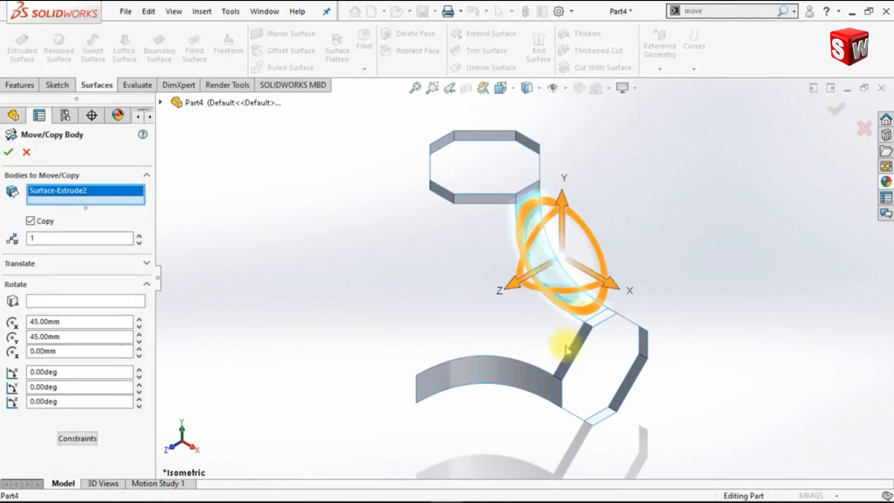
pyautogui.click(575, 359)
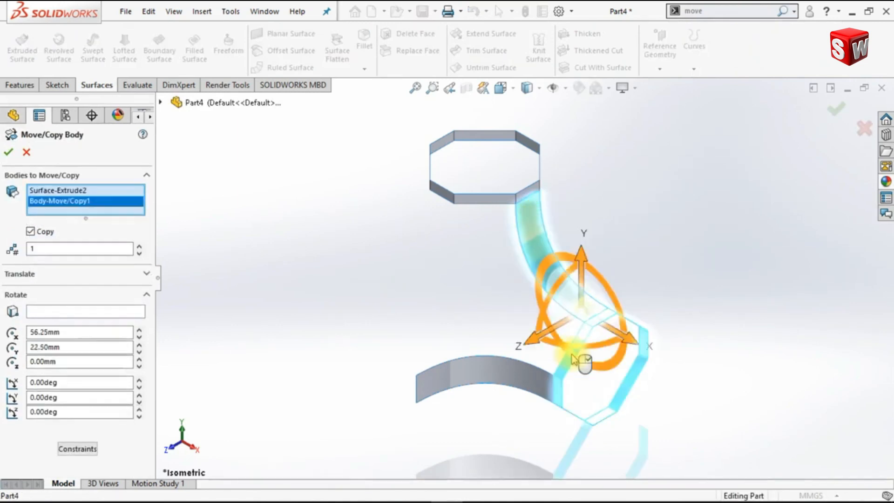
pyautogui.click(519, 381)
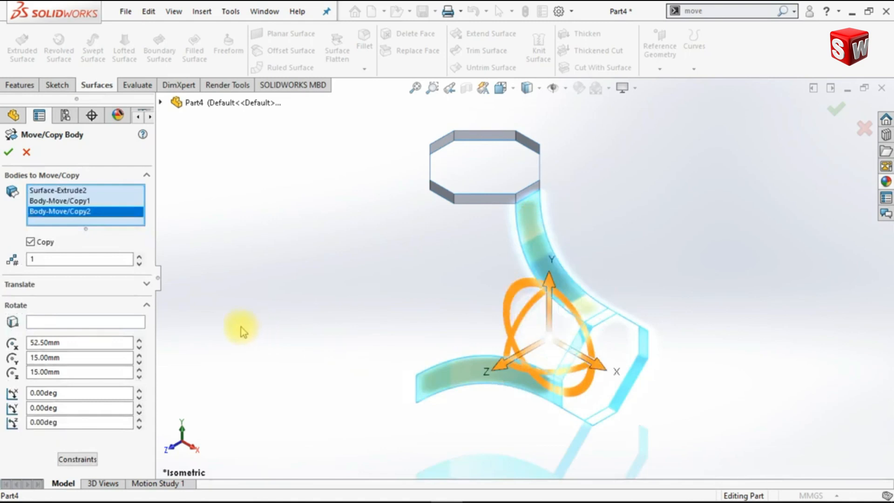
pyautogui.click(104, 322)
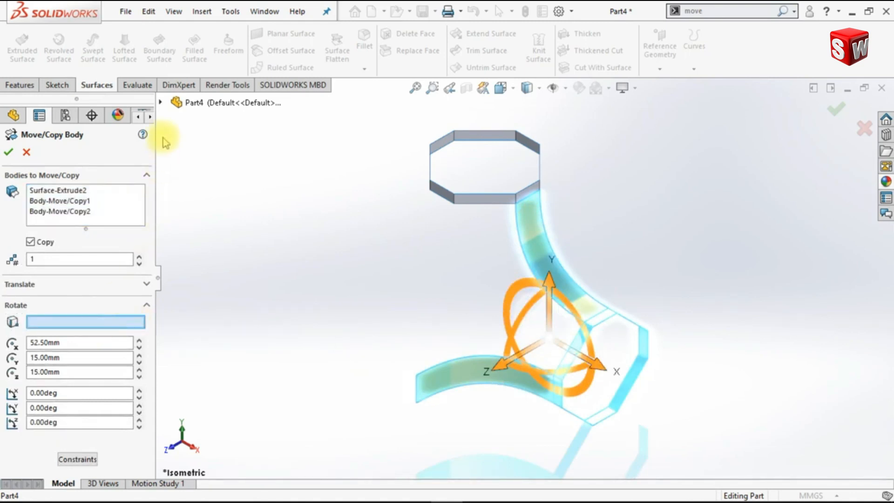
pyautogui.click(160, 102)
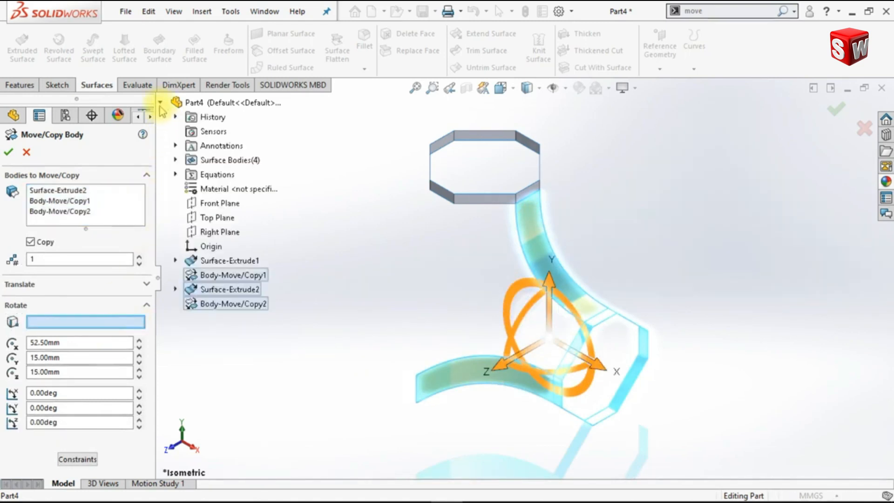
pyautogui.click(200, 249)
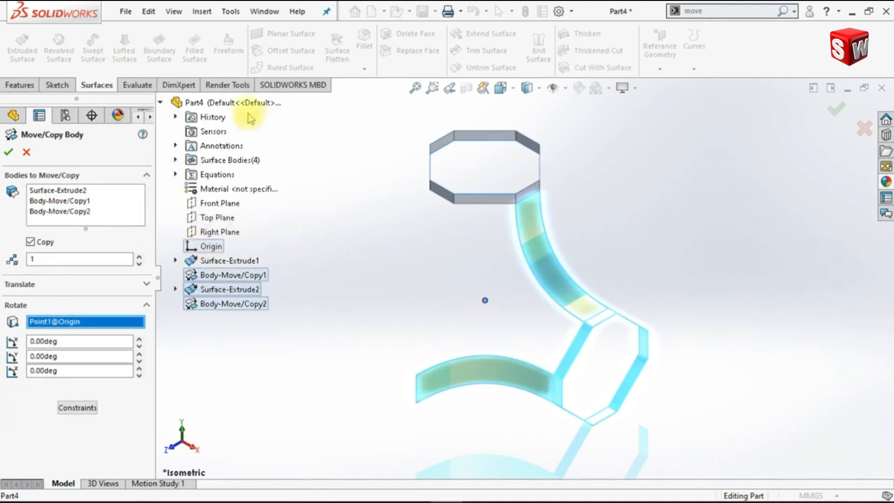
pyautogui.click(160, 103)
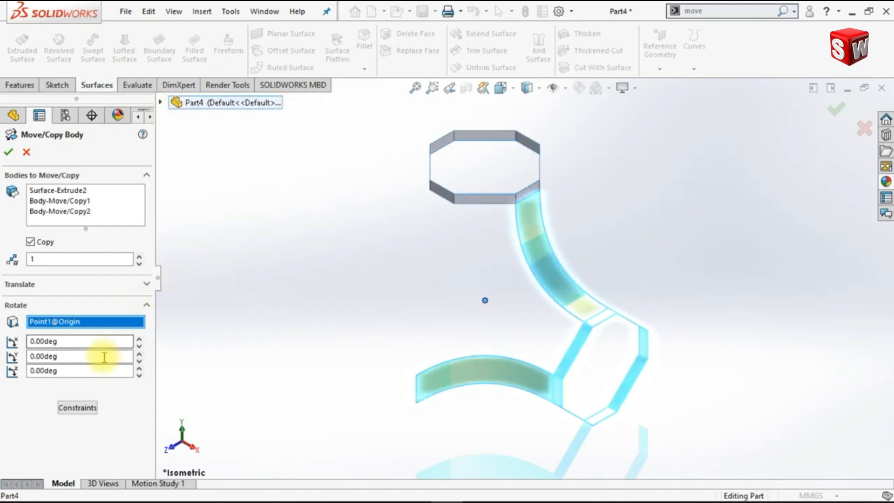
# Rotate the copies by 90 degrees about Y, set the number of copies to 3, and finish the copy.
pyautogui.doubleClick(66, 356)
pyautogui.write('90')
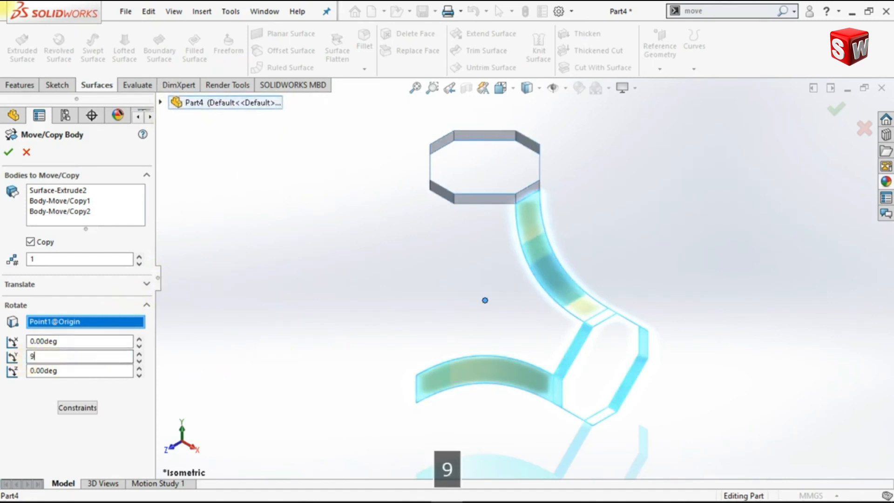
pyautogui.press('Return')
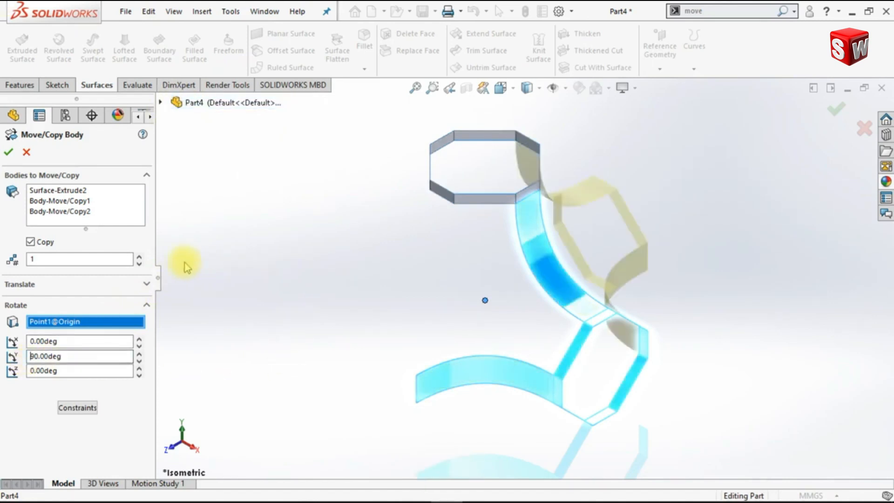
pyautogui.click(139, 257)
pyautogui.click(138, 257)
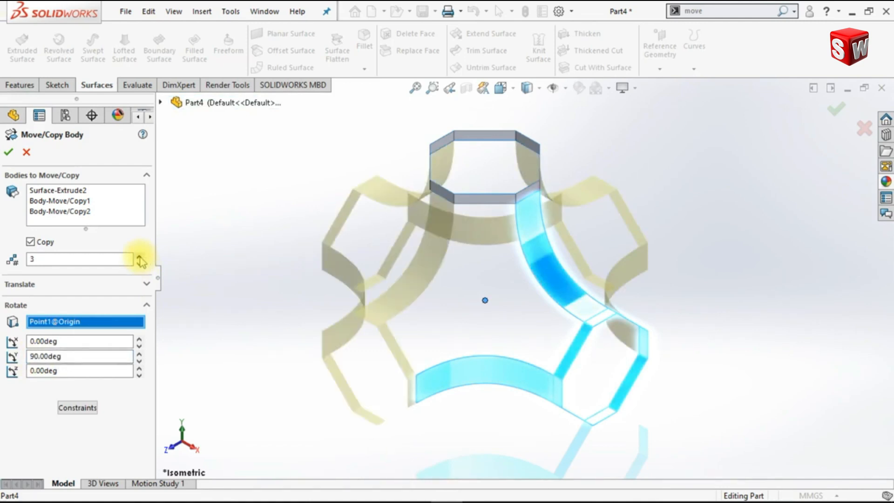
pyautogui.moveTo(326, 248); pyautogui.dragTo(288, 268, button='middle')
pyautogui.click(8, 151)
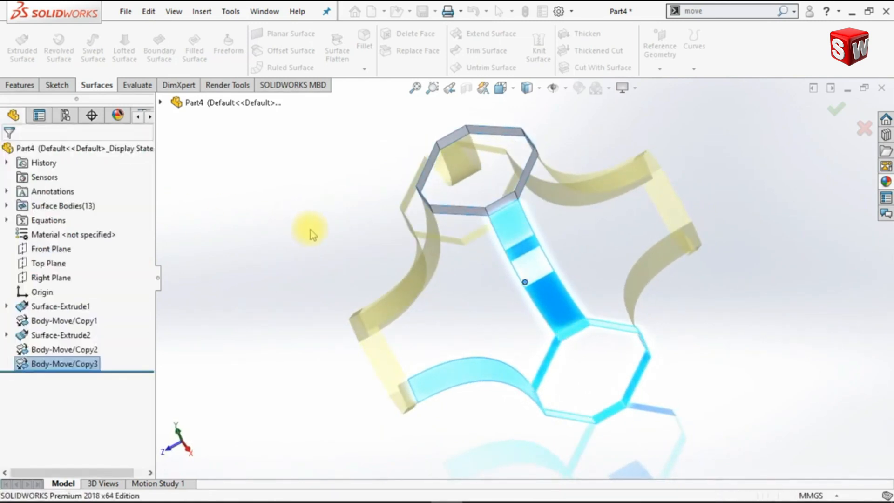
pyautogui.hotkey('ctrl', '7')
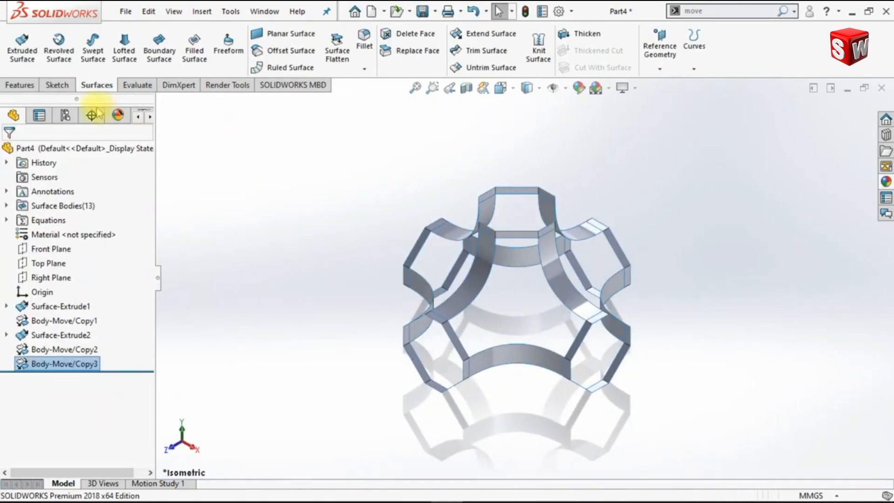
# Set up a body mirror about the Top Plane with the four bridging surfaces that meet the upper ring.
pyautogui.click(26, 86)
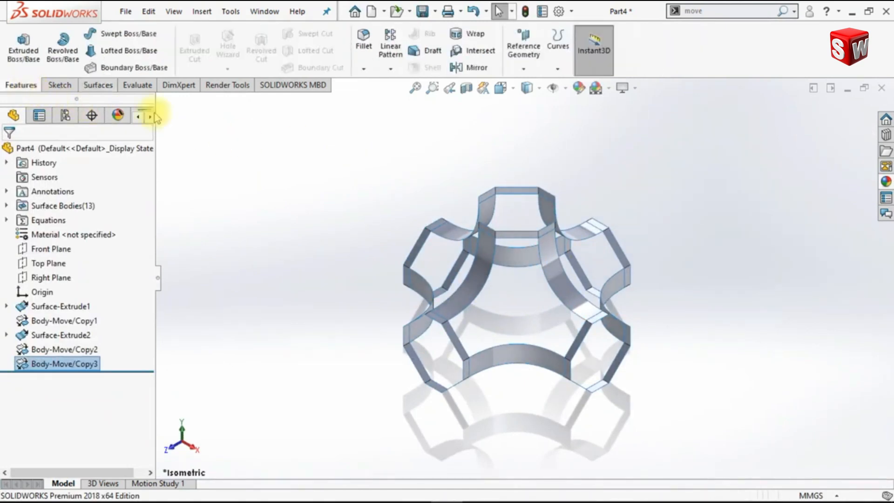
pyautogui.click(461, 68)
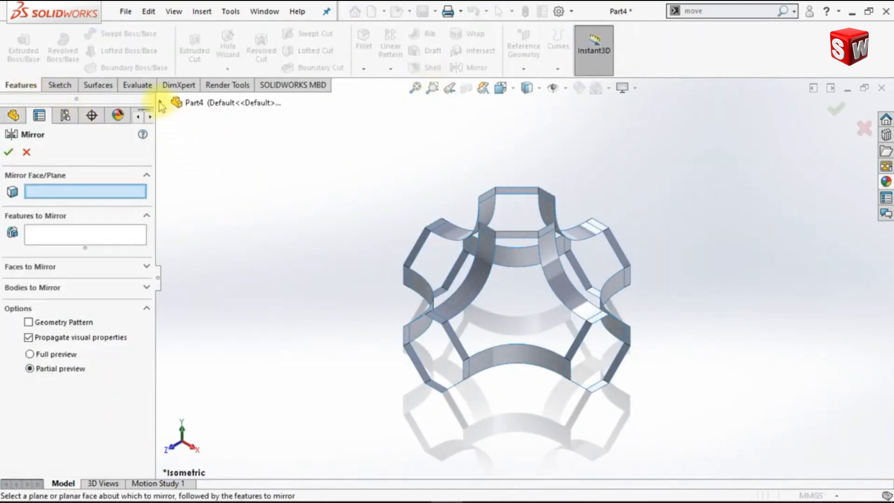
pyautogui.click(161, 103)
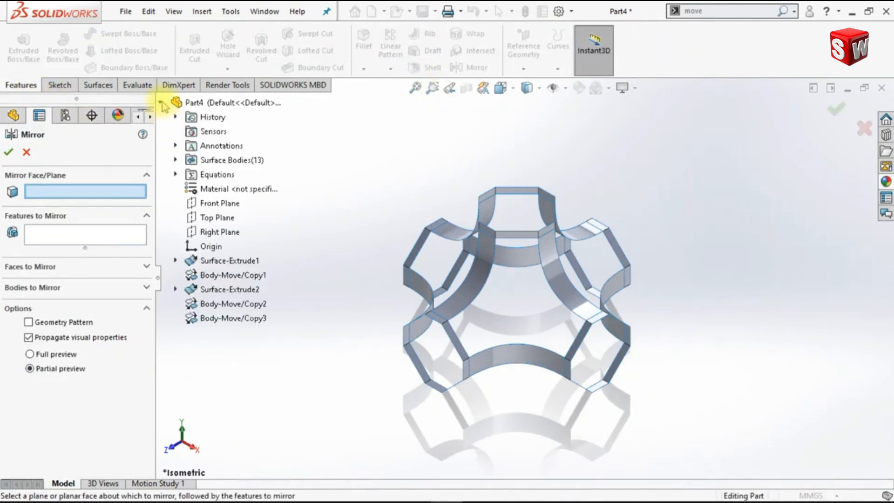
pyautogui.click(212, 217)
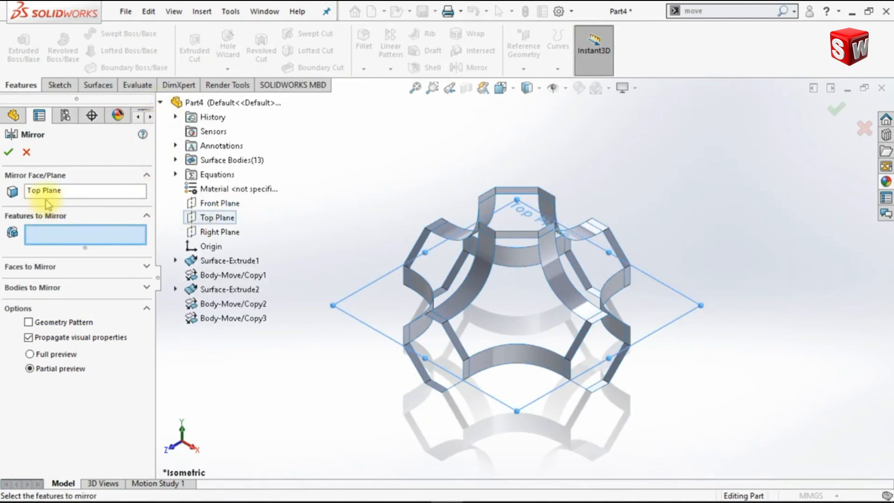
pyautogui.click(147, 288)
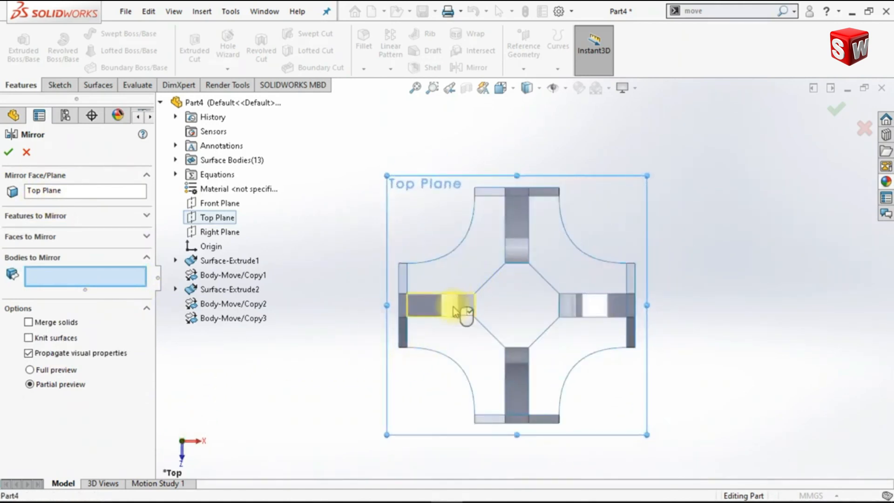
pyautogui.click(457, 309)
pyautogui.click(519, 399)
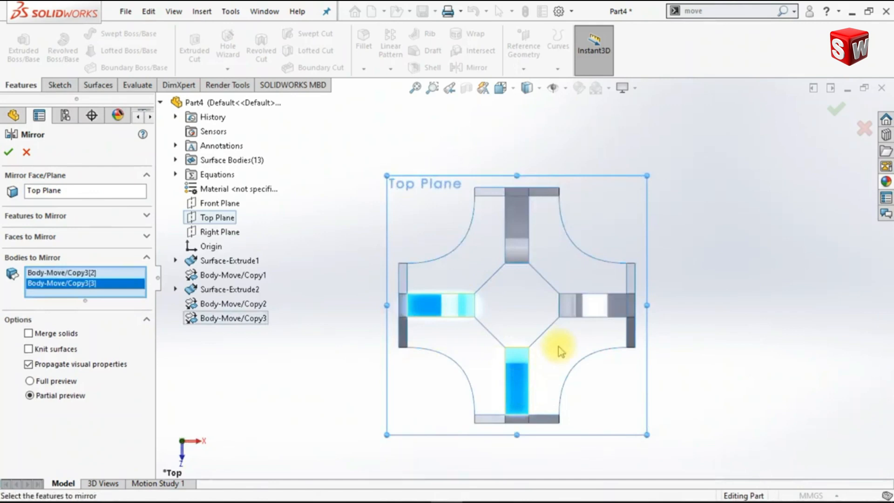
pyautogui.click(592, 305)
pyautogui.click(522, 246)
# Add the upper octagonal ring to the mirrored bodies and finish the mirror.
pyautogui.moveTo(575, 266); pyautogui.dragTo(505, 281, button='middle')
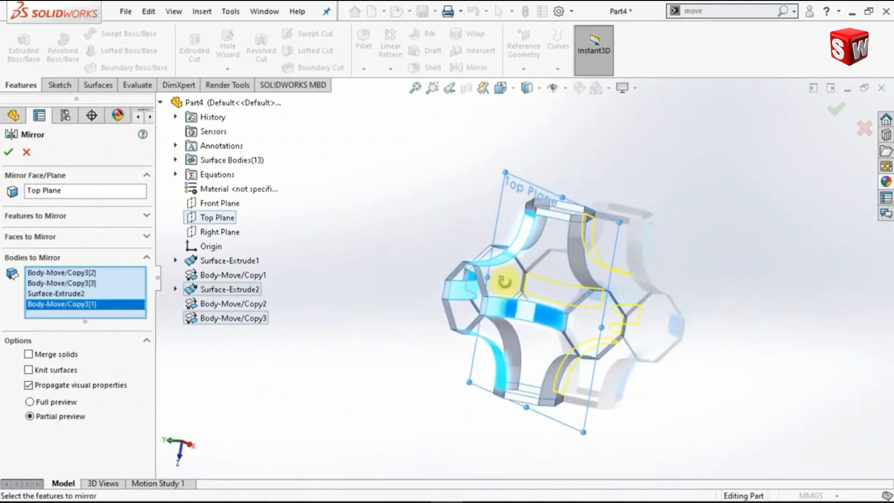
pyautogui.scroll(-3, 497, 296)
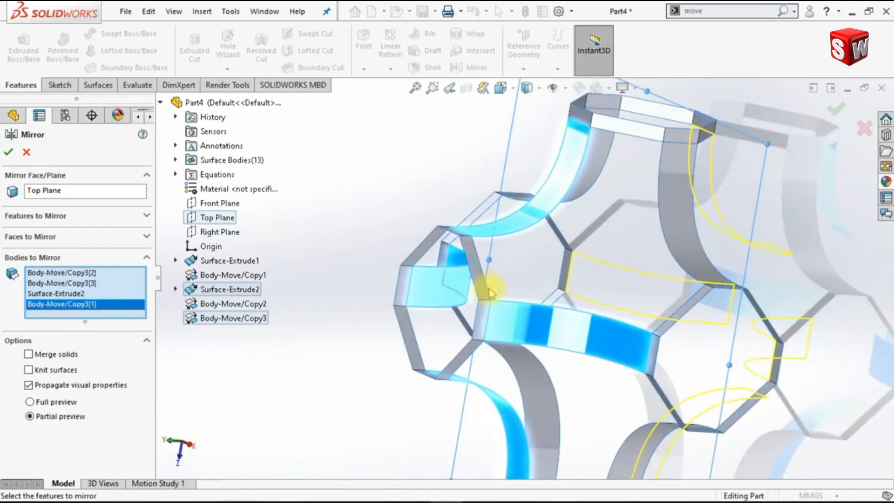
pyautogui.click(424, 254)
pyautogui.moveTo(588, 298); pyautogui.dragTo(565, 260, button='middle')
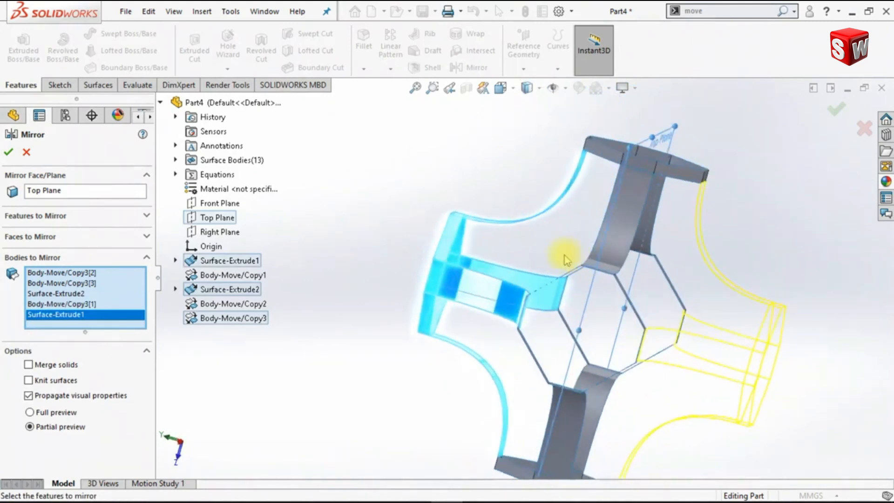
pyautogui.click(9, 154)
pyautogui.hotkey('ctrl', '7')
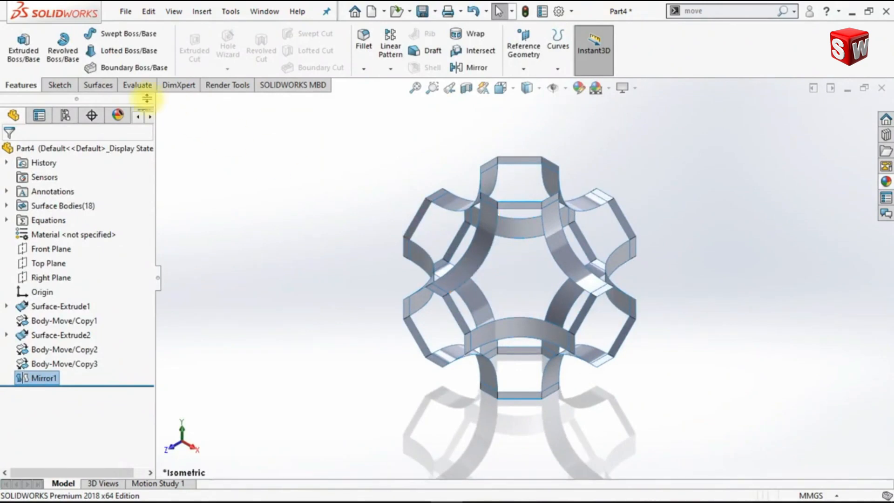
pyautogui.click(102, 94)
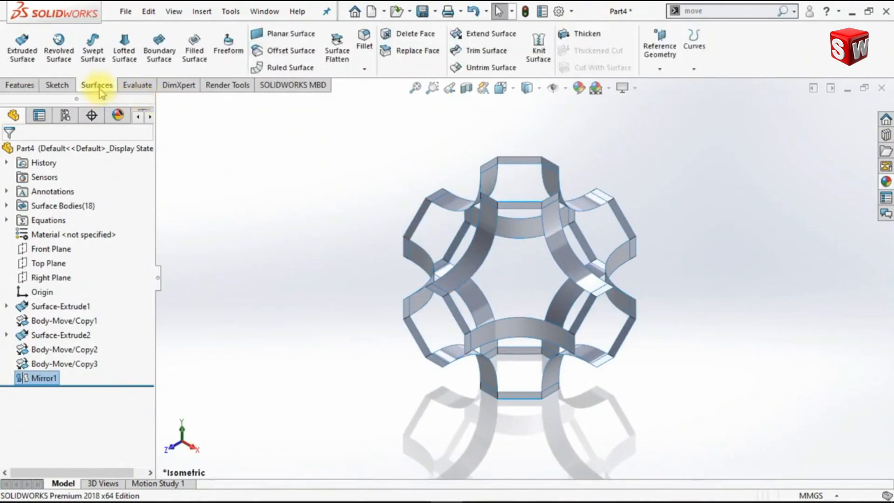
# Knit all the ring and bridging surface bodies of the model into a single surface without merging entities.
pyautogui.click(545, 49)
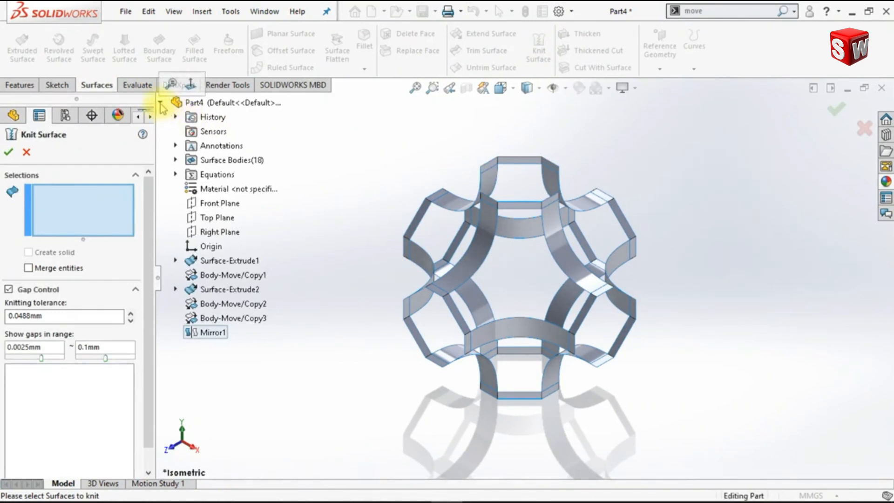
pyautogui.click(160, 103)
pyautogui.moveTo(345, 131); pyautogui.dragTo(738, 427)
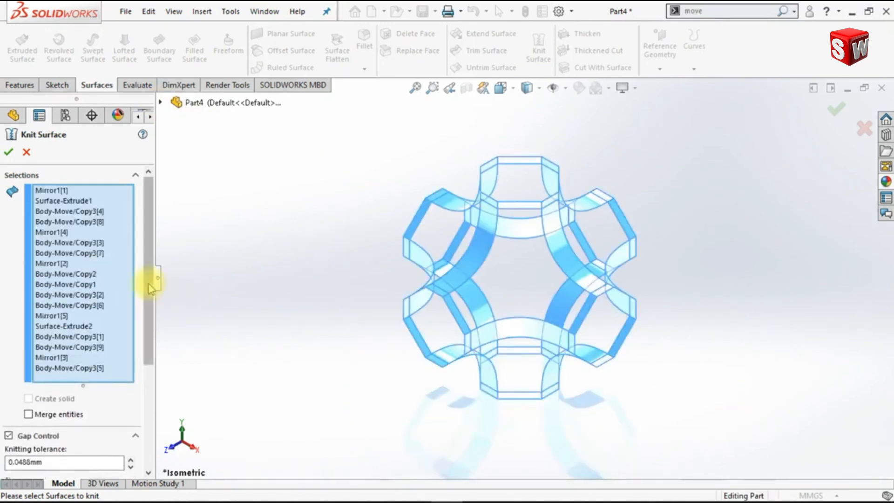
pyautogui.moveTo(150, 288); pyautogui.dragTo(170, 356)
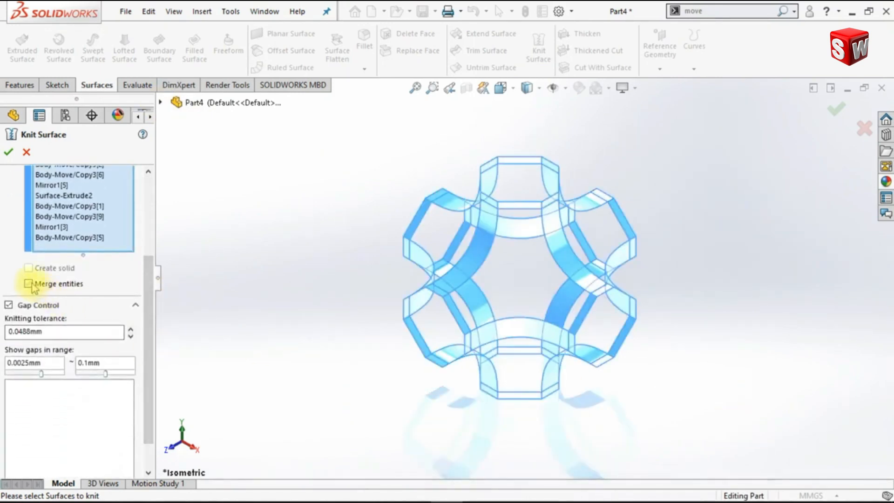
pyautogui.press('Return')
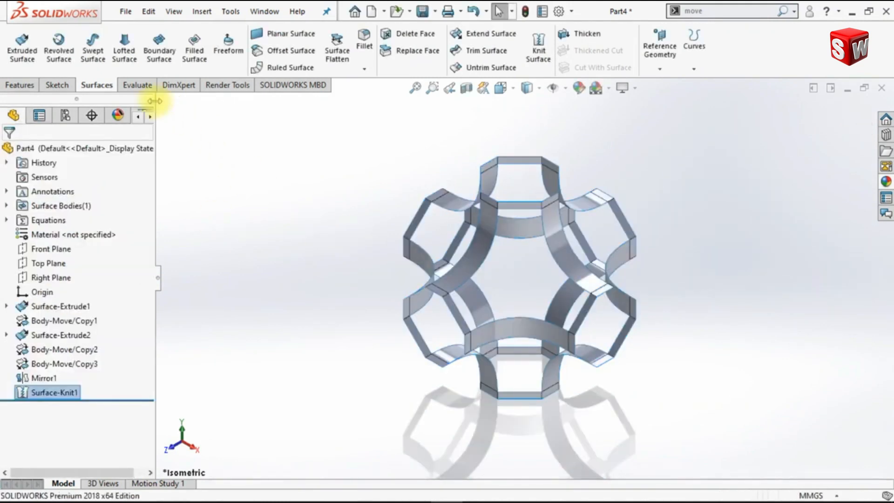
# Set up a filled surface bounded by the open loop of edges around the front three-armed opening.
pyautogui.click(195, 50)
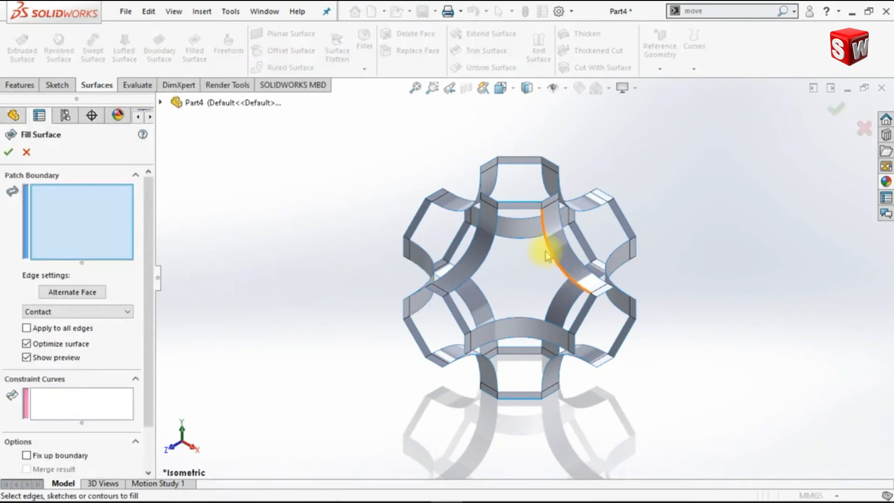
pyautogui.scroll(-2, 531, 251)
pyautogui.scroll(-2, 516, 247)
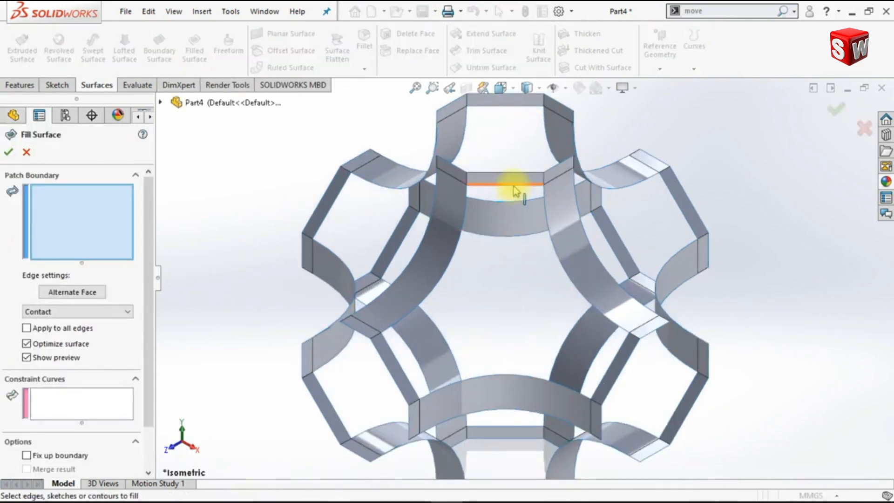
pyautogui.rightClick(514, 190)
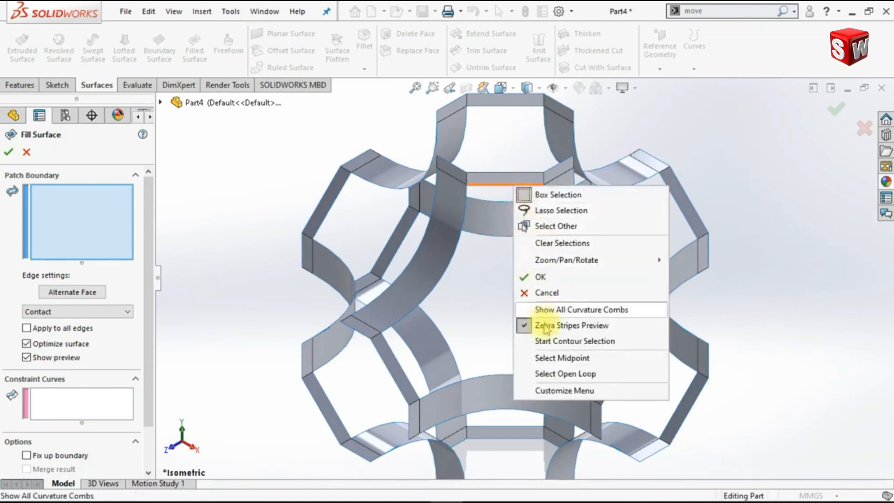
pyautogui.click(552, 374)
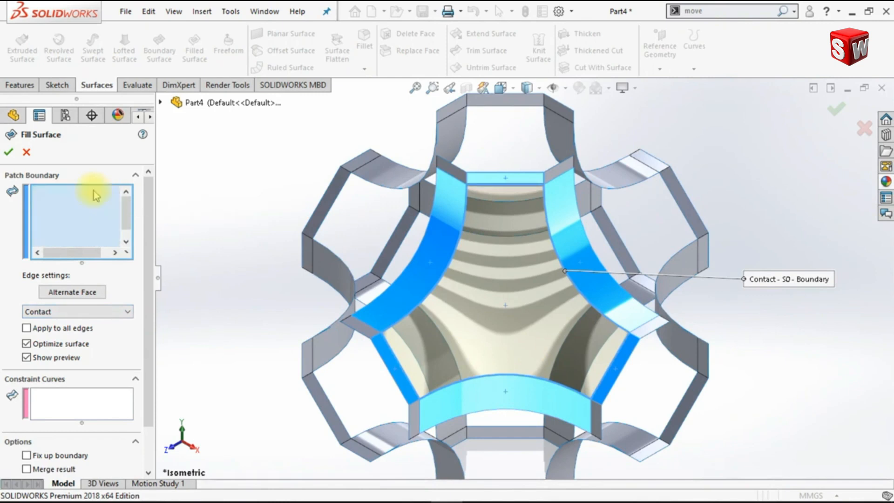
# Set the three straight boundary edges of the patch to Tangent and finish the filled surface.
pyautogui.click(93, 192)
pyautogui.keyDown('ctrl'); pyautogui.click(92, 211); pyautogui.keyUp('ctrl')
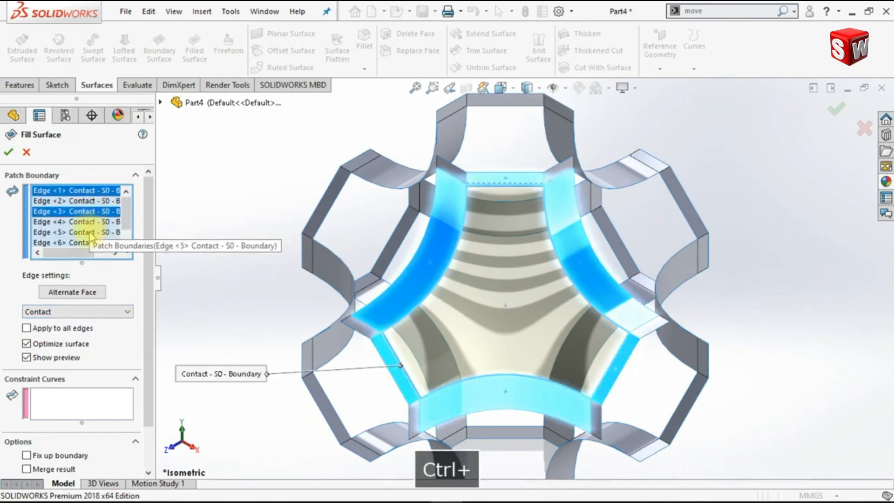
pyautogui.keyDown('ctrl'); pyautogui.click(90, 233); pyautogui.keyUp('ctrl')
pyautogui.click(100, 312)
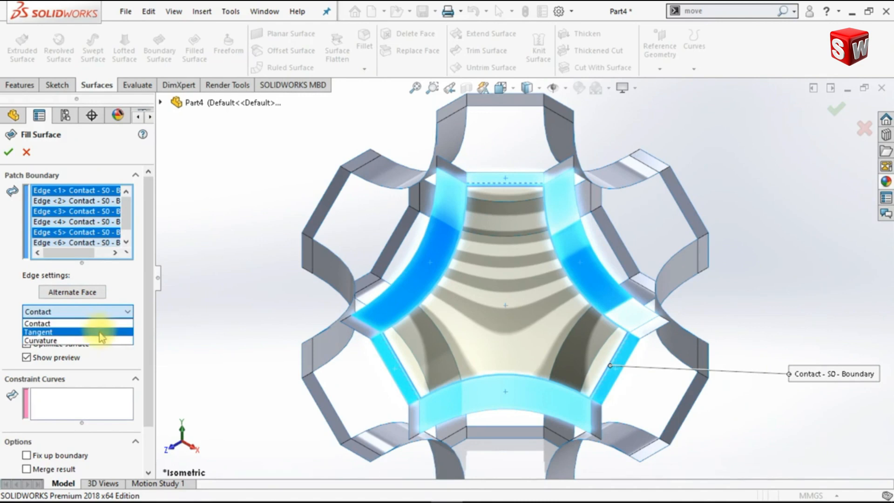
pyautogui.click(100, 333)
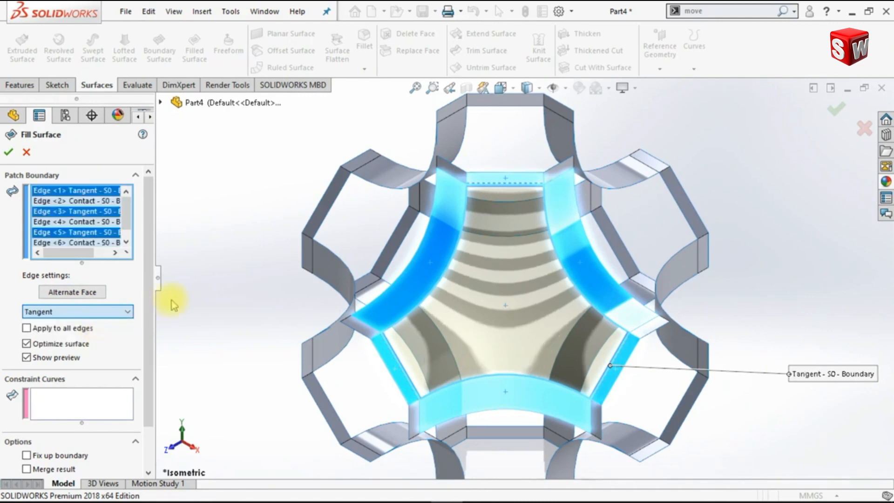
pyautogui.click(10, 155)
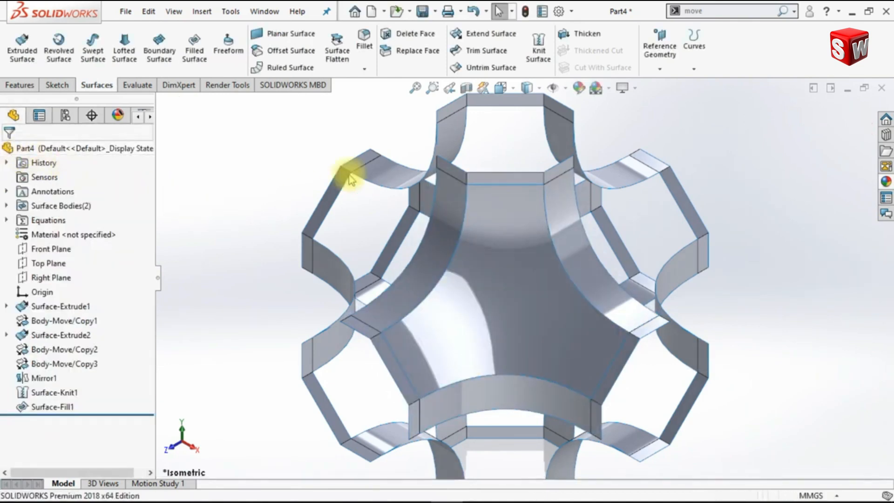
# Set up a body copy of the filled surface with the origin as the rotation reference.
pyautogui.press('Return')
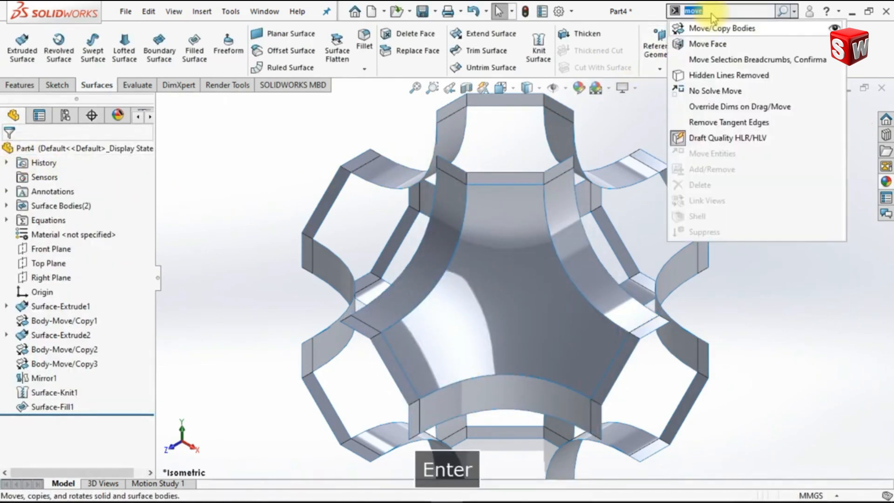
pyautogui.click(706, 27)
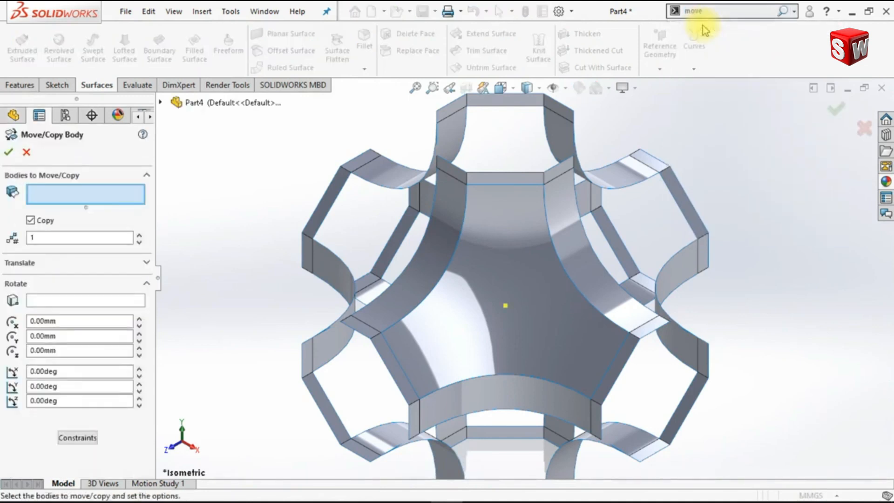
pyautogui.click(516, 259)
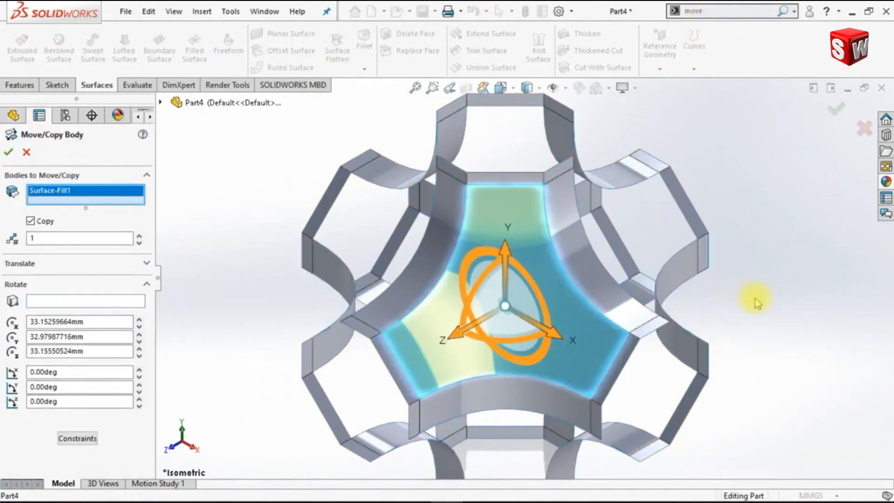
pyautogui.click(93, 302)
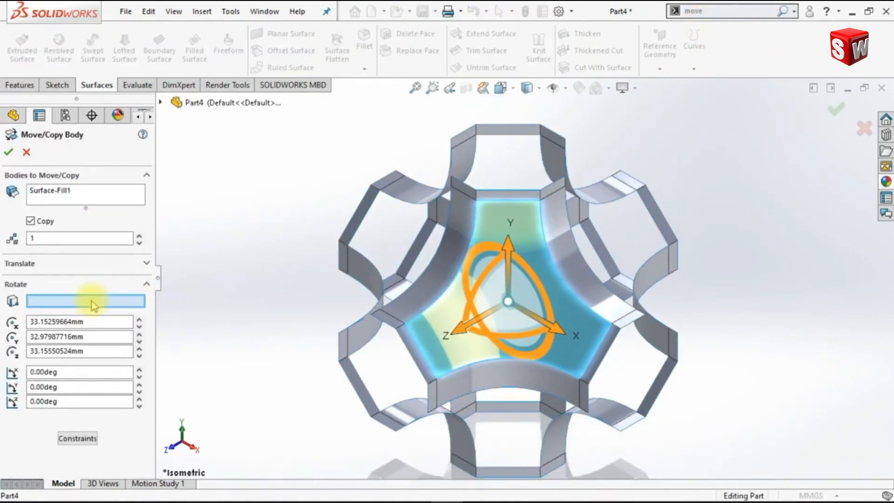
pyautogui.click(161, 103)
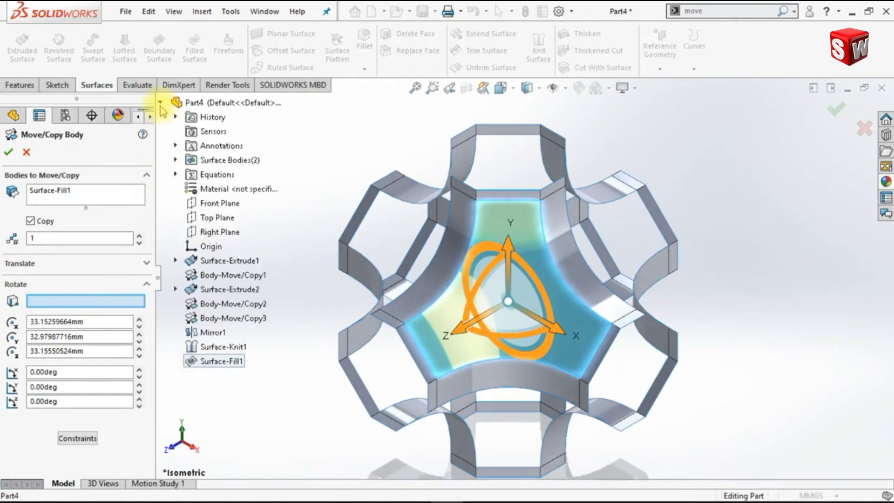
pyautogui.click(209, 247)
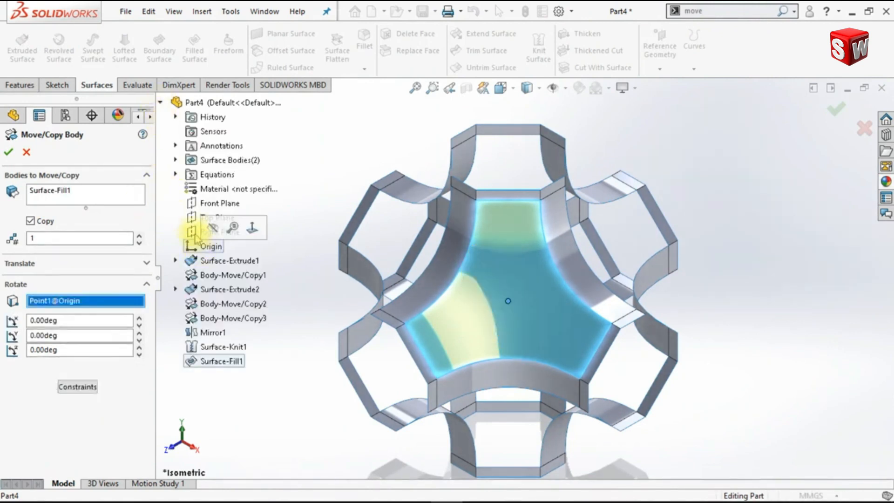
pyautogui.click(161, 104)
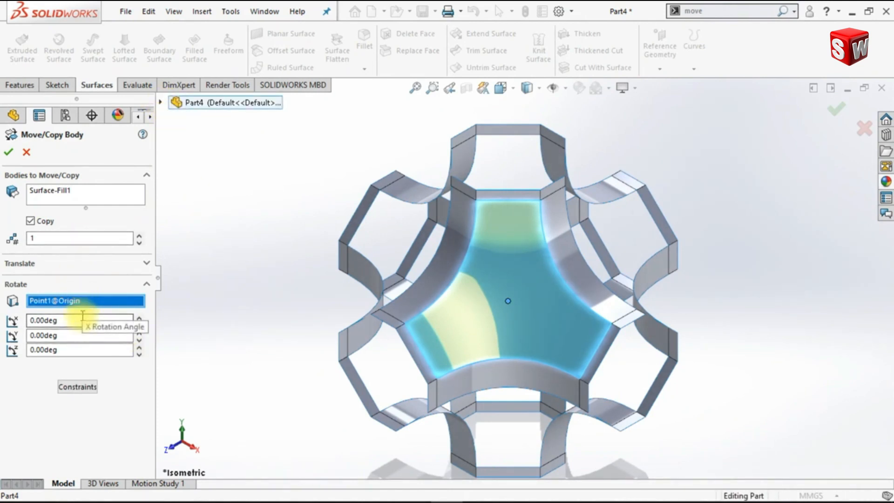
# Rotate the filled surface copies by 90 degrees about Y, set the number of copies to 3, and finish the copy.
pyautogui.click(79, 335)
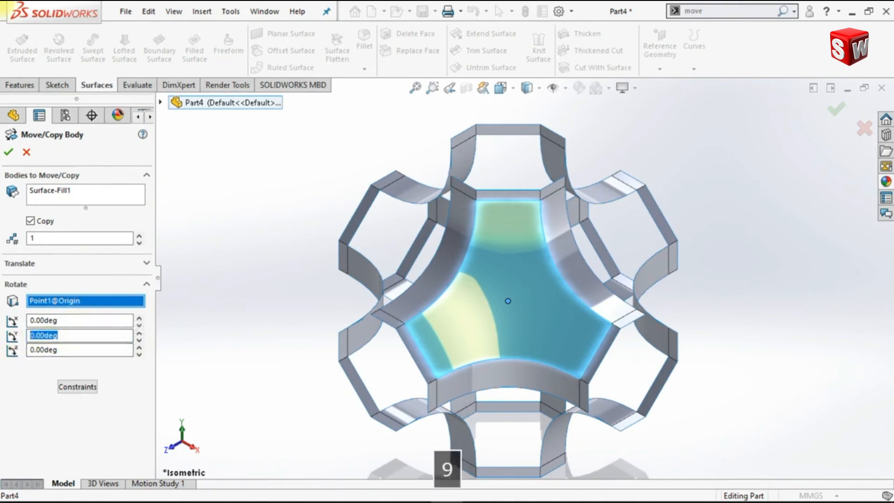
pyautogui.write('90')
pyautogui.press('Return')
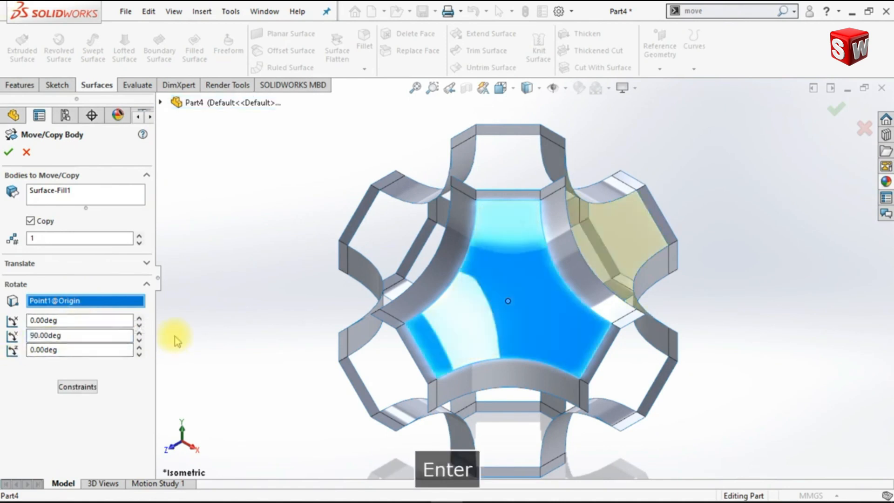
pyautogui.click(139, 236)
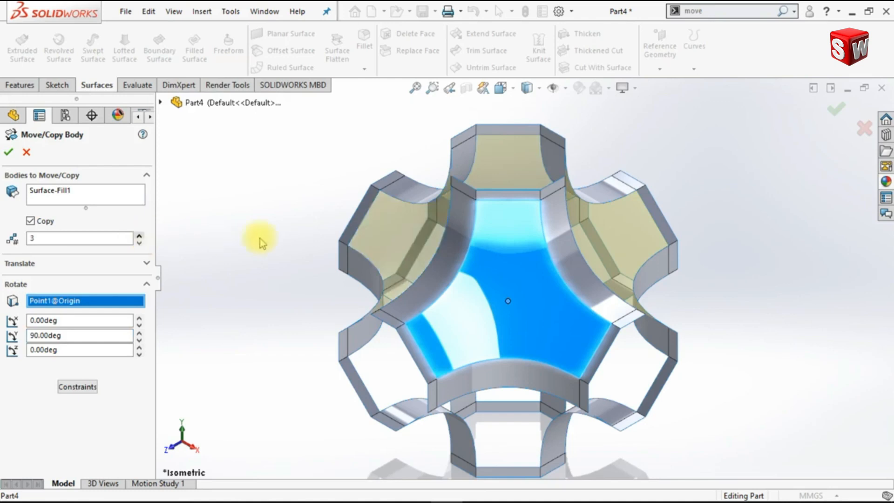
pyautogui.moveTo(277, 190); pyautogui.dragTo(279, 279, button='middle')
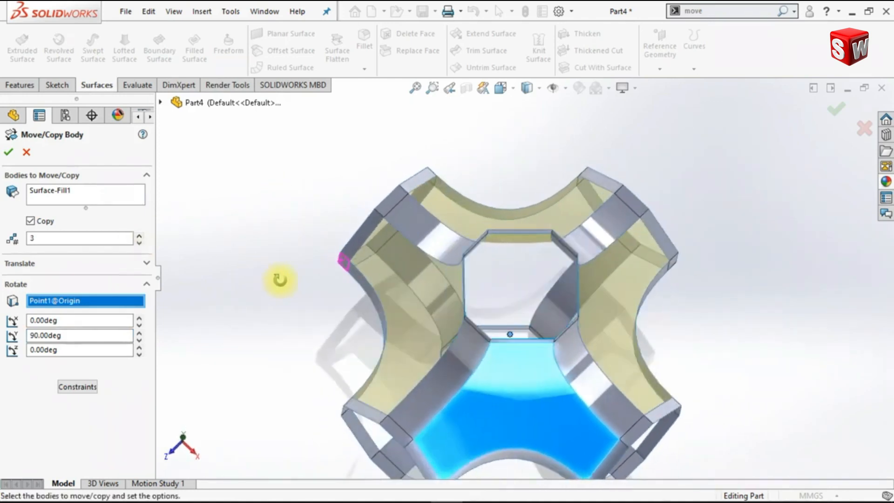
pyautogui.click(9, 153)
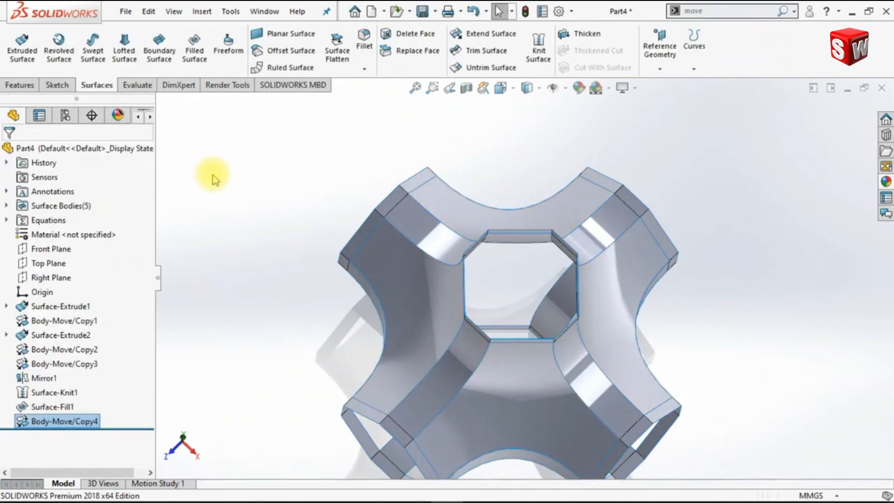
# Set up another body mirror with the Top Plane as the mirror plane.
pyautogui.click(20, 85)
pyautogui.click(469, 71)
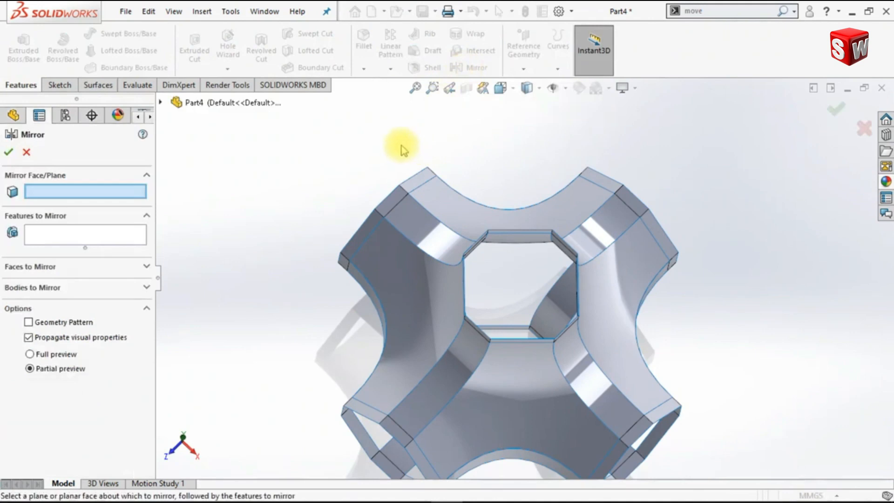
pyautogui.hotkey('ctrl', '7')
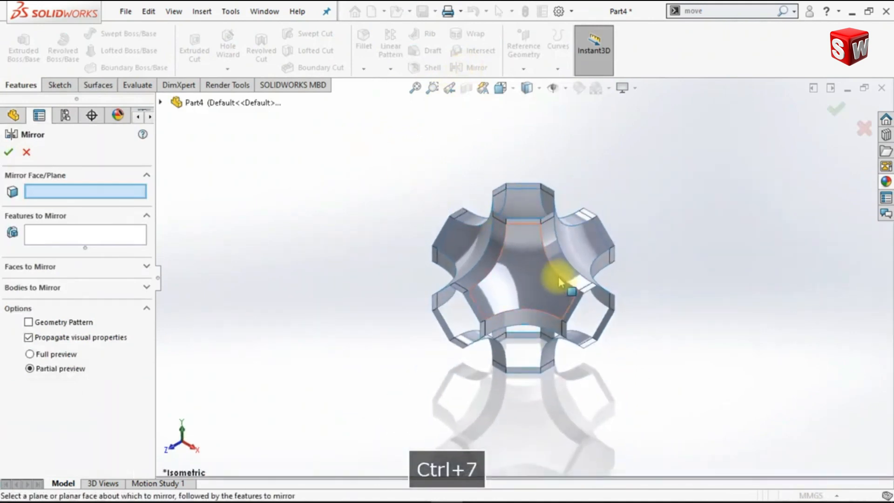
pyautogui.click(160, 102)
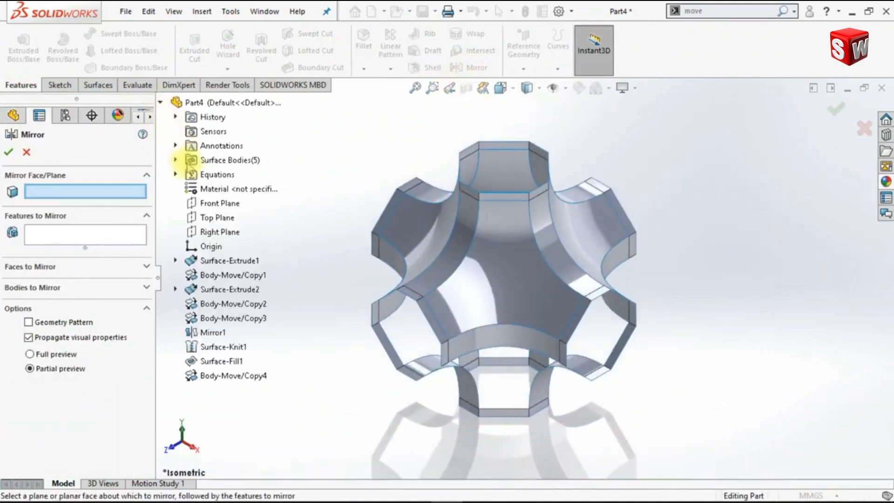
pyautogui.click(200, 222)
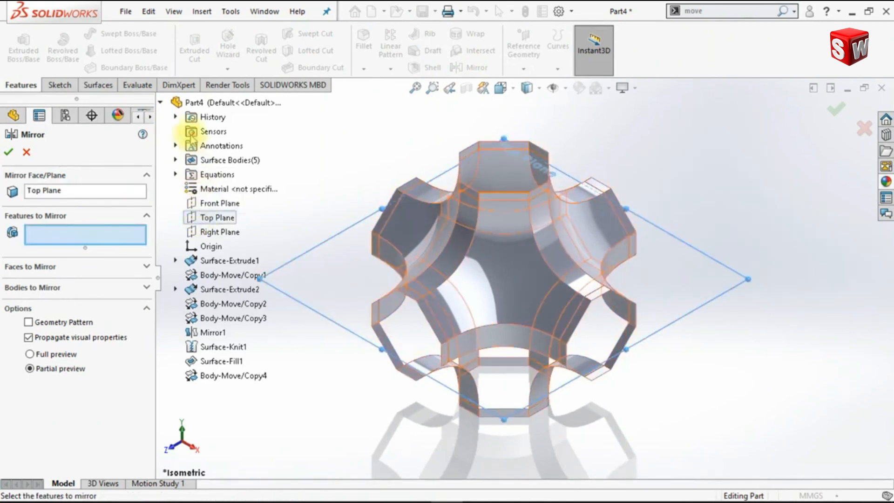
pyautogui.click(161, 103)
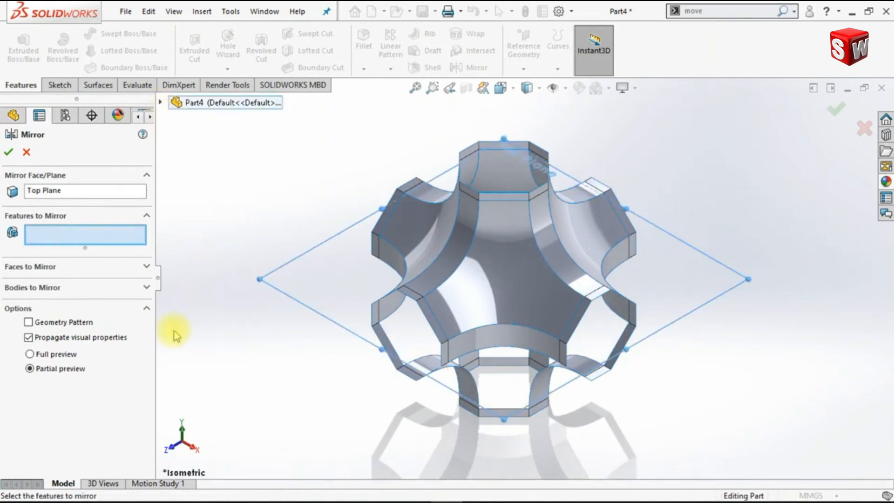
pyautogui.click(144, 288)
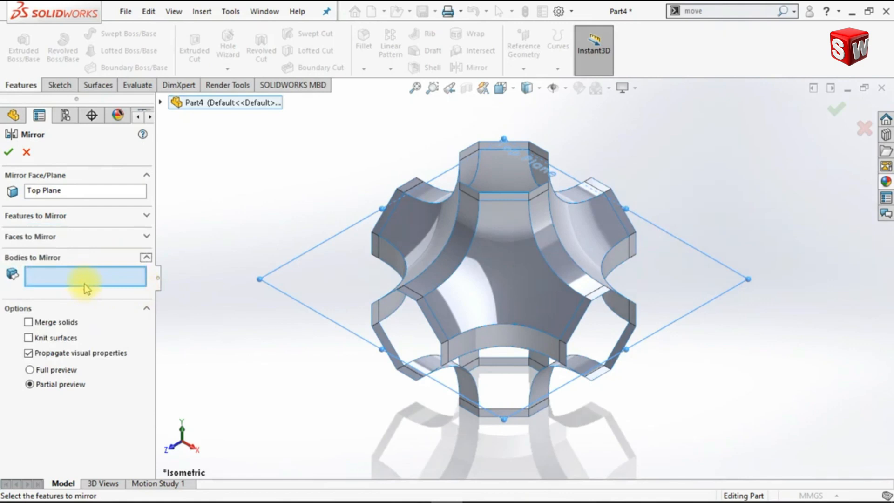
# Choose the four upper filled surfaces as the bodies to mirror, finish the mirror, and return to the isometric view.
pyautogui.click(181, 431)
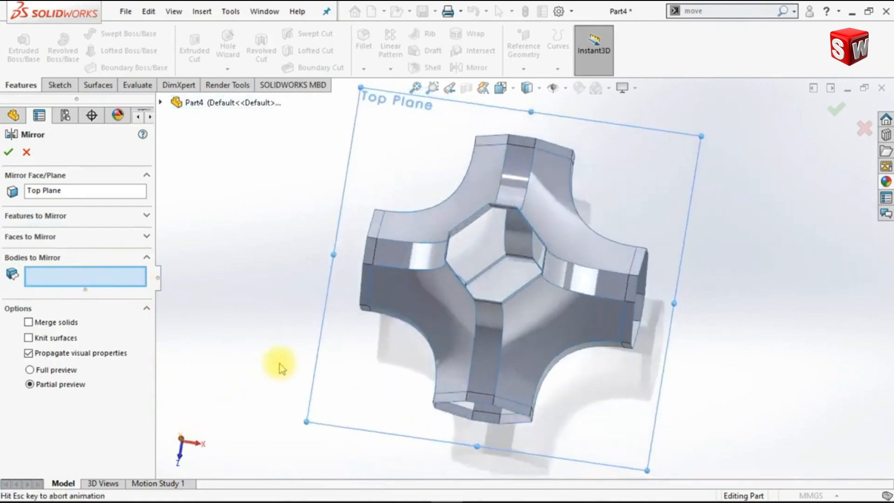
pyautogui.click(448, 242)
pyautogui.click(447, 329)
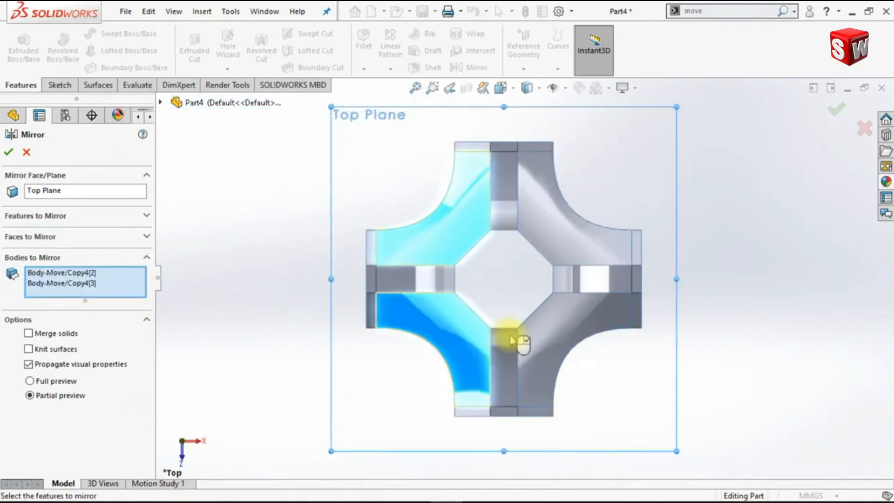
pyautogui.click(559, 329)
pyautogui.click(575, 246)
pyautogui.moveTo(713, 304); pyautogui.dragTo(239, 273, button='middle')
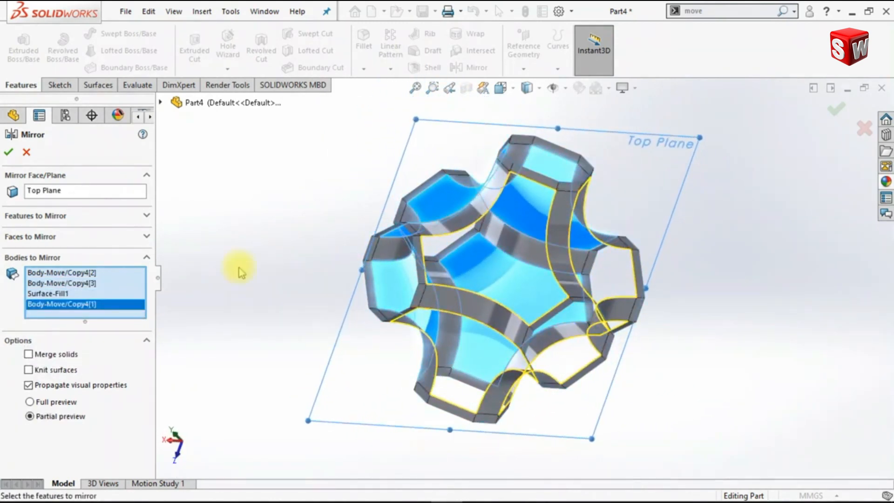
pyautogui.click(9, 155)
pyautogui.hotkey('ctrl', '7')
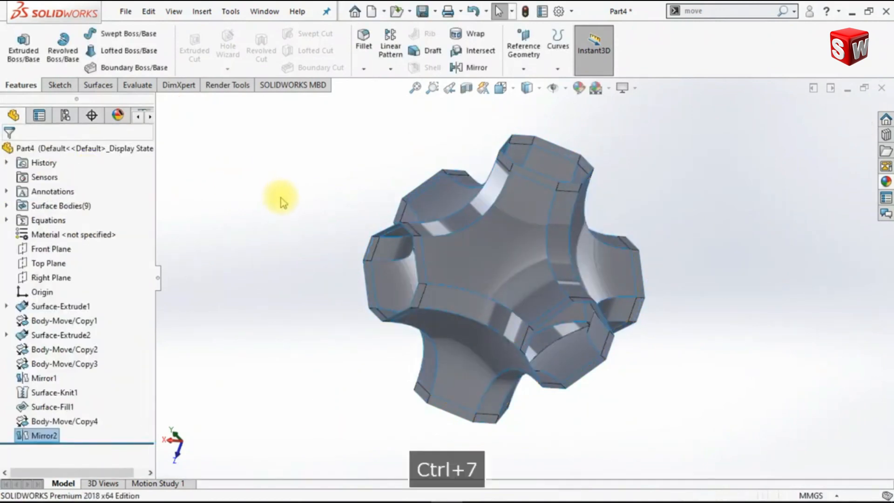
pyautogui.moveTo(326, 245); pyautogui.dragTo(694, 312, button='middle')
pyautogui.hotkey('ctrl', '7')
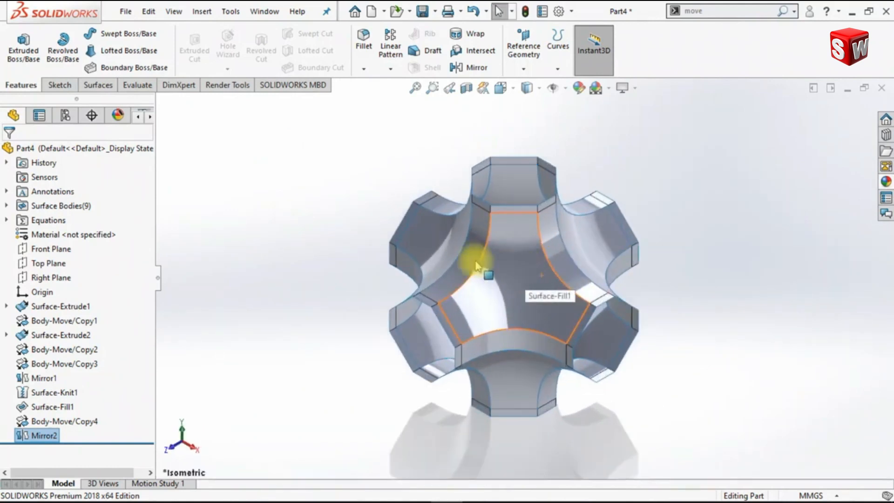
# Knit the ring framework and all eight filled surfaces into a single surface body.
pyautogui.click(97, 84)
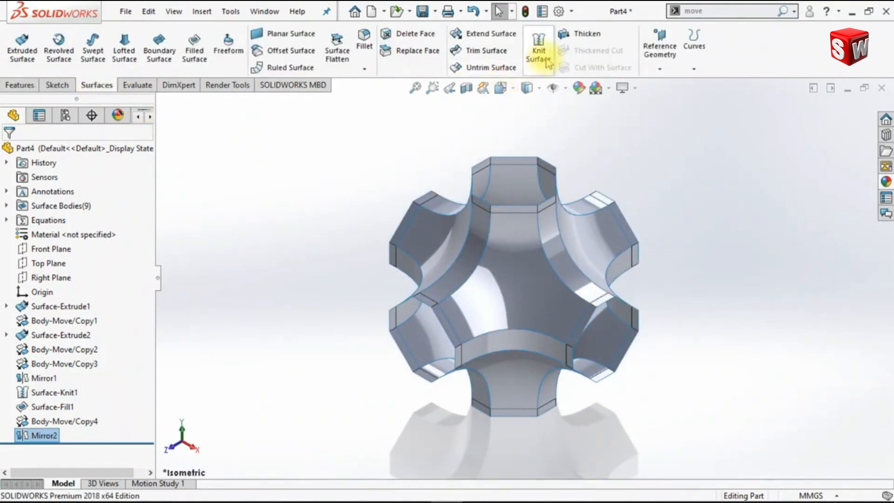
pyautogui.click(548, 64)
pyautogui.moveTo(322, 134); pyautogui.dragTo(792, 461)
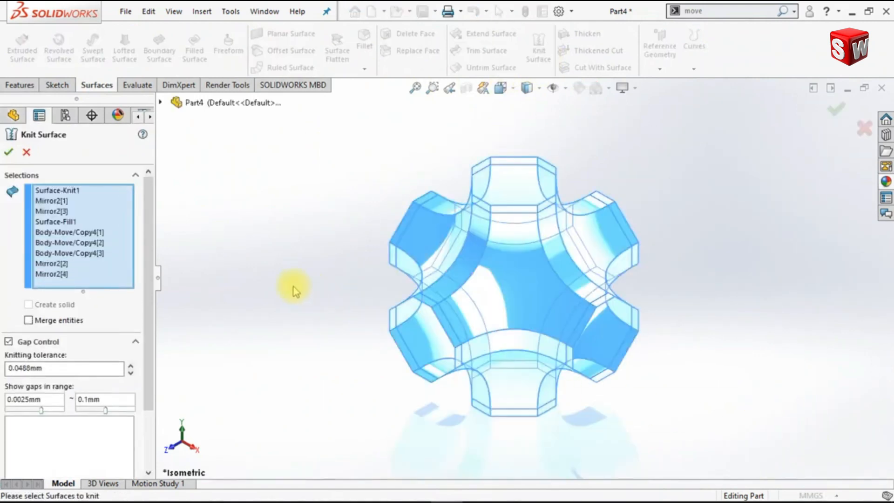
pyautogui.click(9, 152)
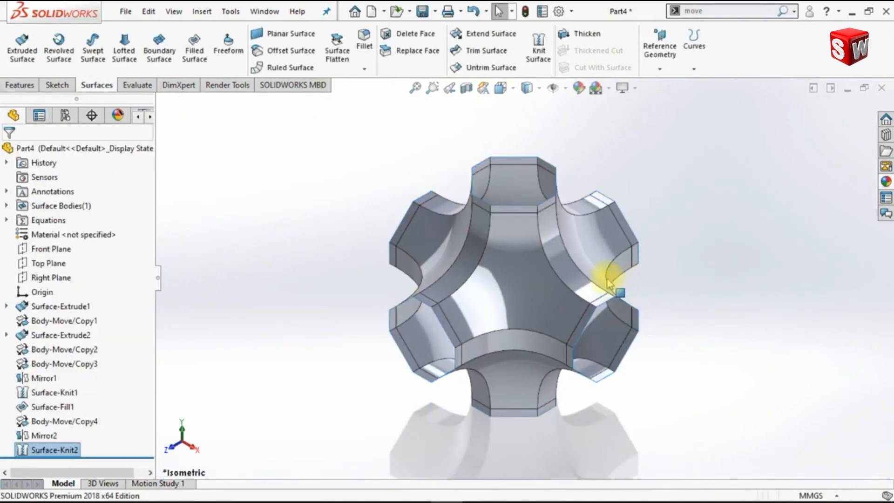
# Color three curved strip faces red, one on each ring, to mark them for rounding.
pyautogui.hotkey('shift', 'z')
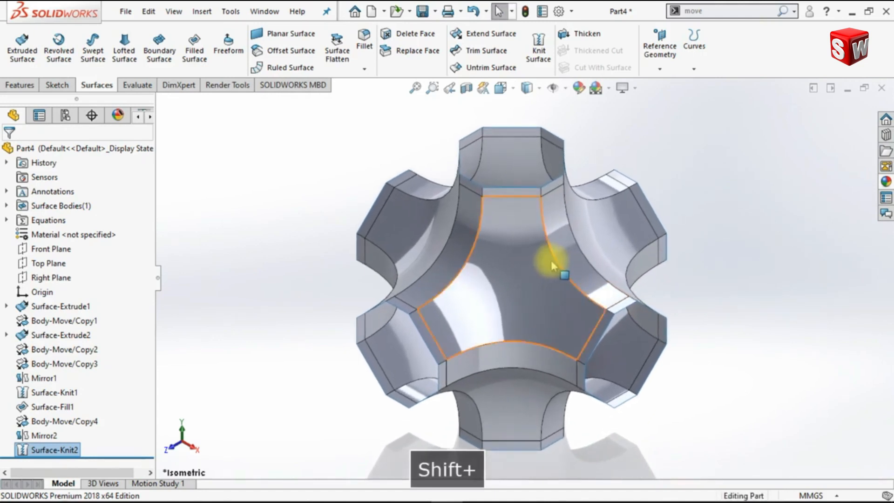
pyautogui.keyDown('ctrl'); pyautogui.moveTo(553, 265); pyautogui.dragTo(536, 259, button='middle'); pyautogui.keyUp('ctrl')
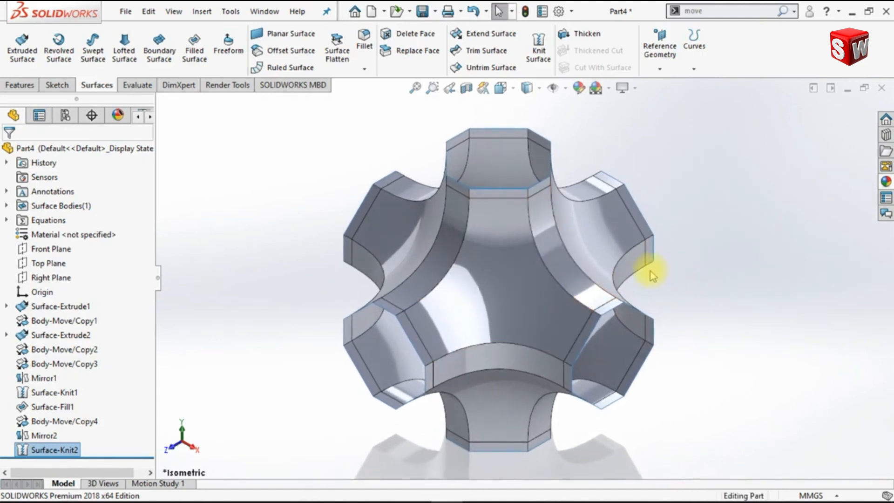
pyautogui.keyDown('ctrl'); pyautogui.click(634, 264); pyautogui.keyUp('ctrl')
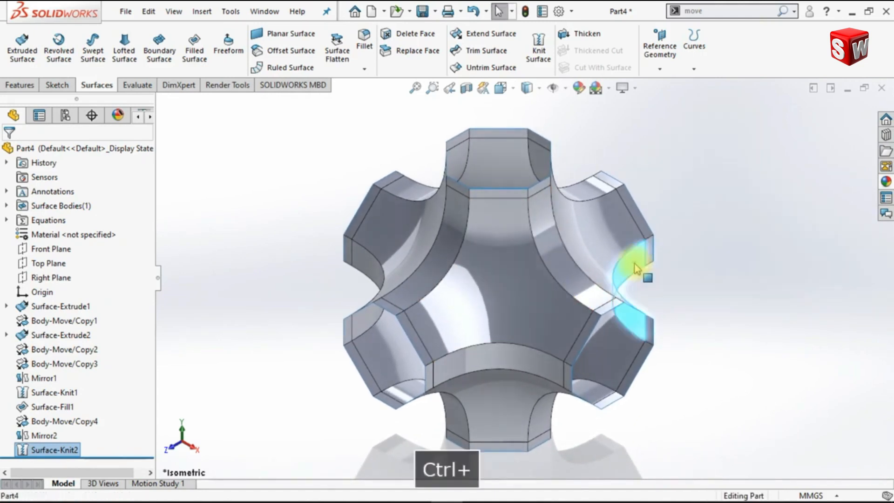
pyautogui.keyDown('ctrl'); pyautogui.click(457, 420); pyautogui.keyUp('ctrl')
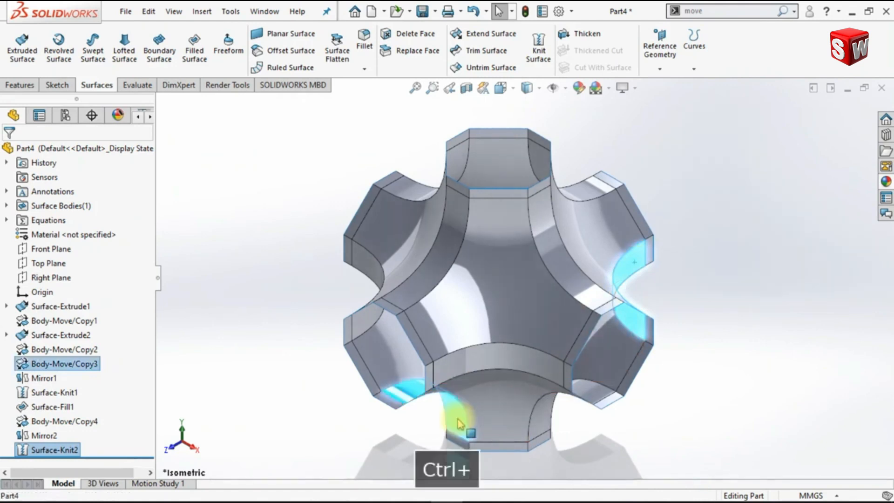
pyautogui.keyDown('ctrl'); pyautogui.click(427, 198); pyautogui.keyUp('ctrl')
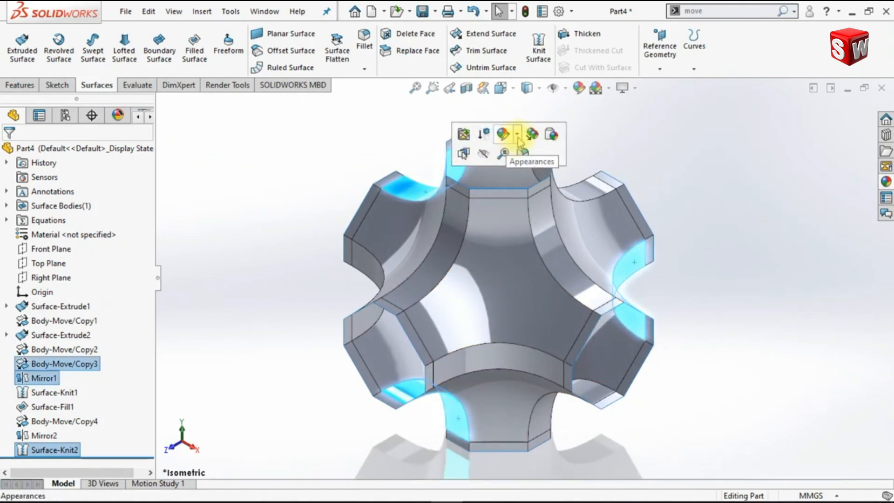
pyautogui.click(518, 138)
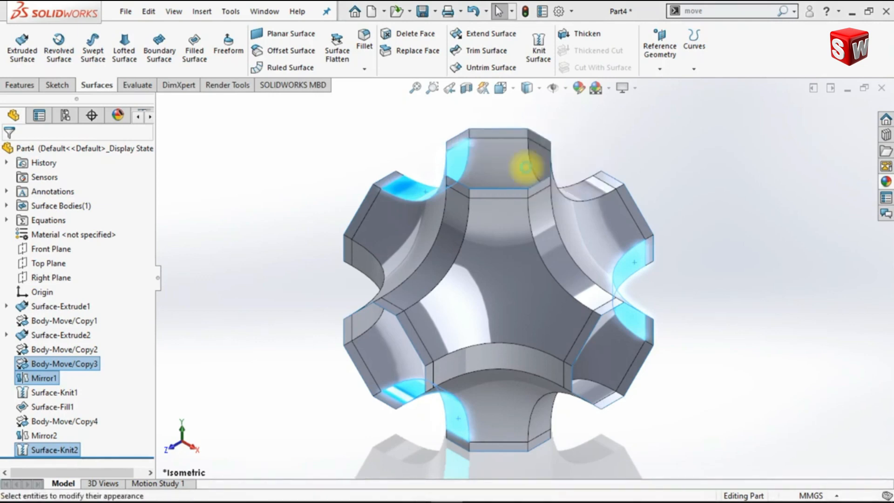
pyautogui.click(525, 167)
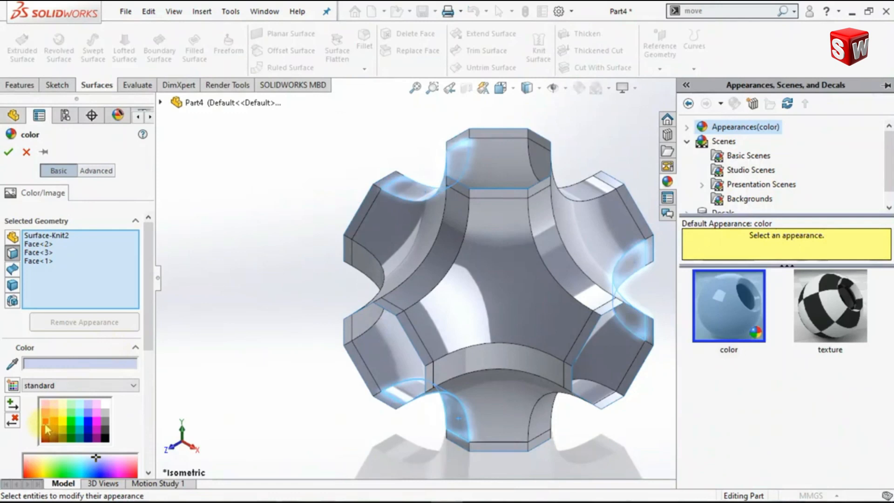
pyautogui.click(45, 422)
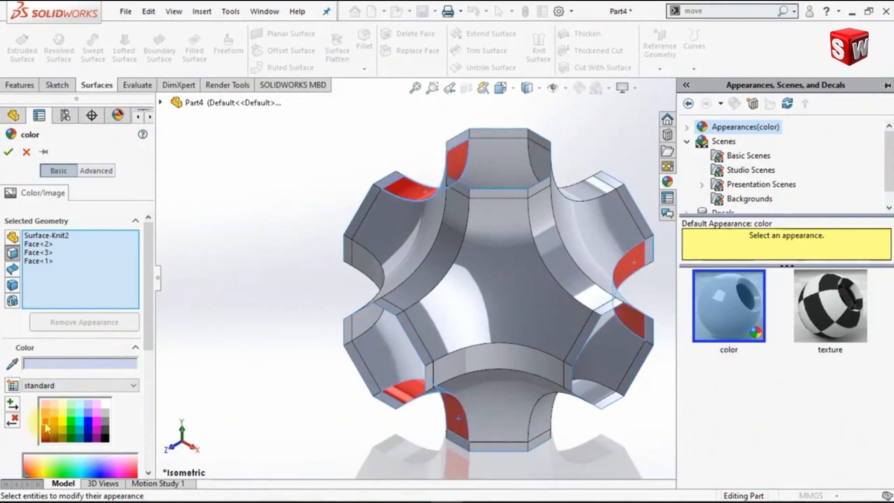
pyautogui.click(9, 154)
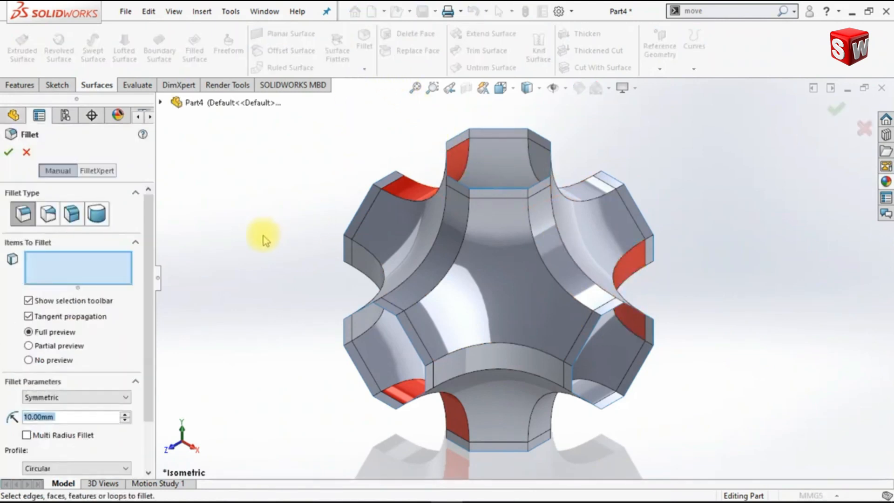
# Apply a full round fillet to the red strip between the right and rear arms, using the adjoining filled surfaces as side faces.
pyautogui.click(100, 218)
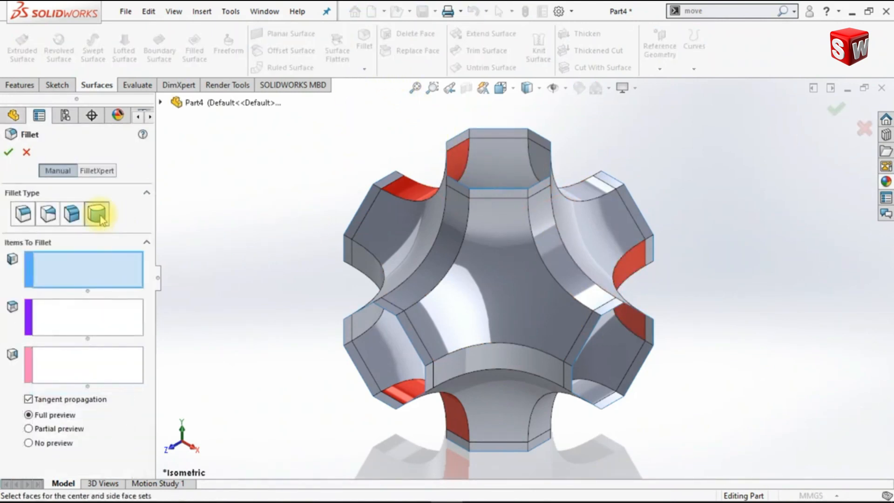
pyautogui.moveTo(673, 392); pyautogui.dragTo(678, 329, button='middle')
pyautogui.scroll(-5, 675, 328)
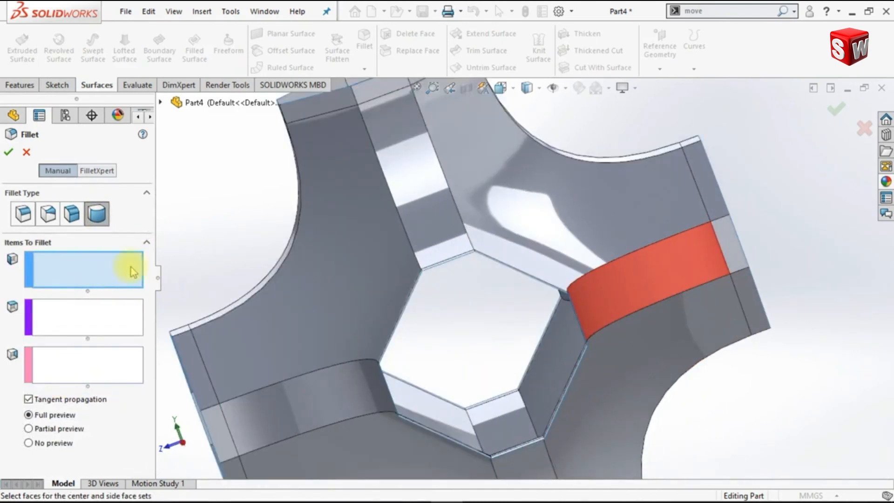
pyautogui.click(549, 224)
pyautogui.click(96, 321)
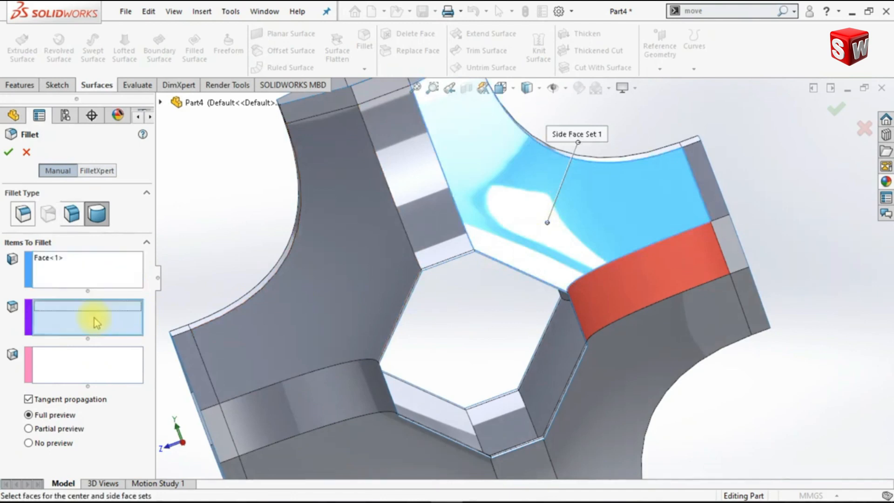
pyautogui.click(609, 303)
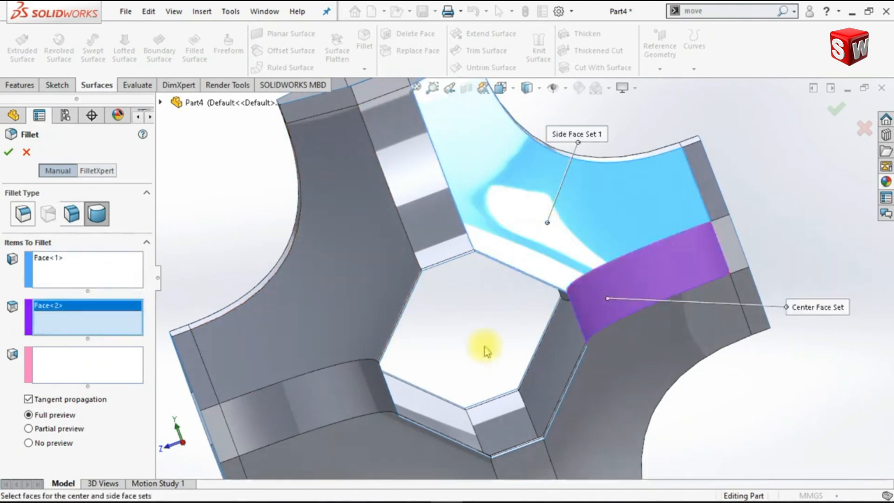
pyautogui.click(80, 365)
pyautogui.scroll(1, 516, 385)
pyautogui.moveTo(502, 378); pyautogui.dragTo(493, 374, button='middle')
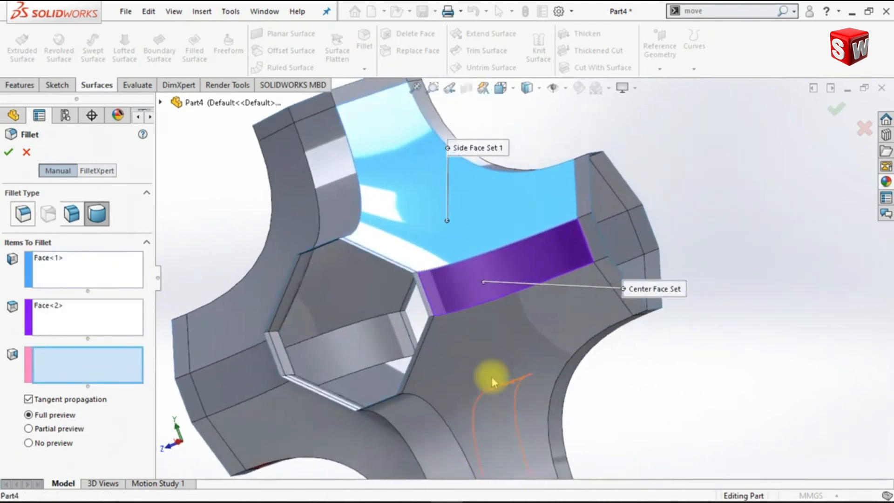
pyautogui.click(515, 374)
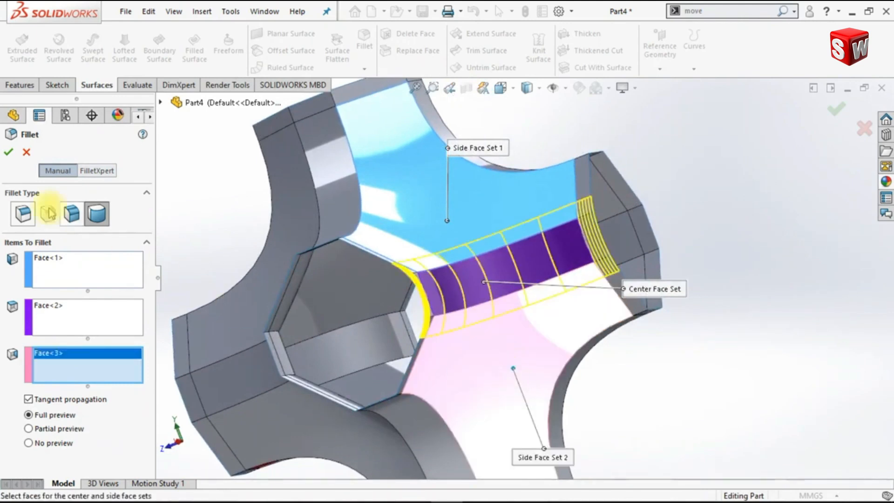
pyautogui.click(11, 153)
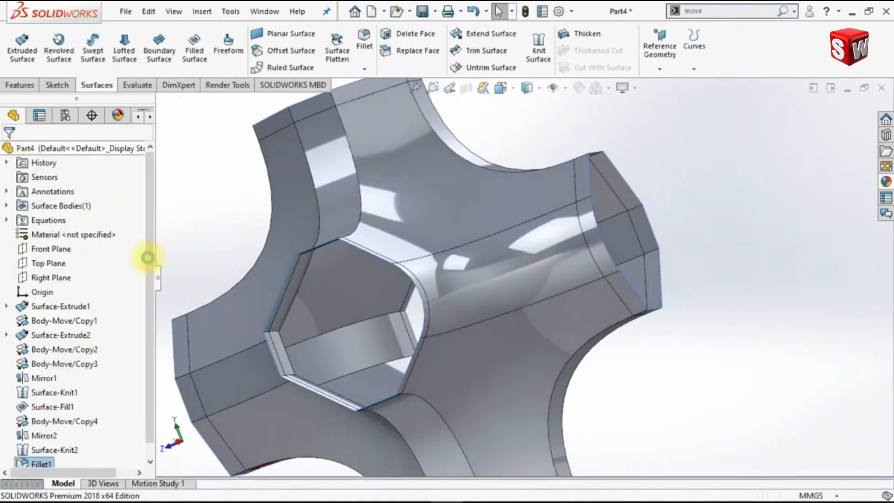
# Full-round fillet the red strip between the front and bottom arms, with the strip as center face and its neighboring surfaces as side faces.
pyautogui.hotkey('ctrl', '7')
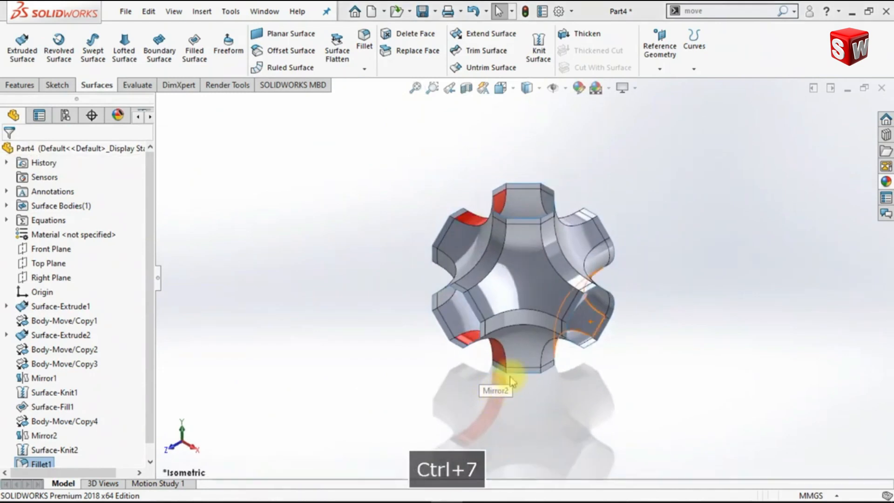
pyautogui.scroll(-5, 524, 321)
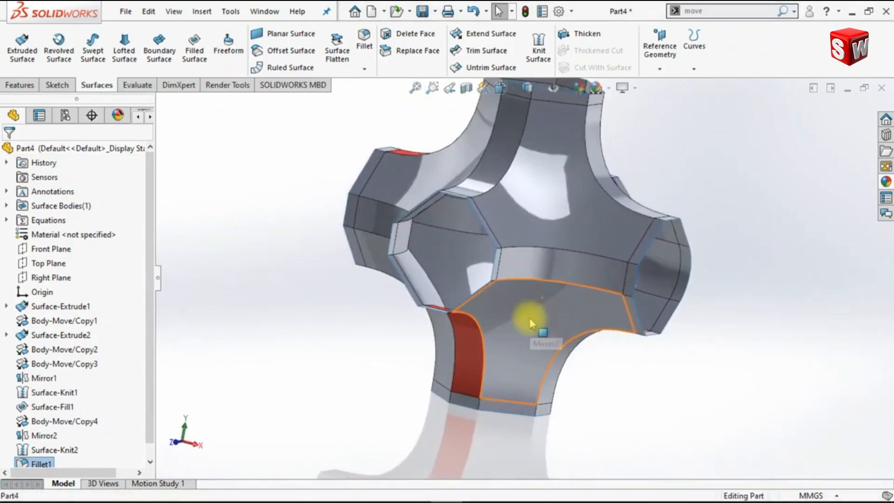
pyautogui.click(372, 54)
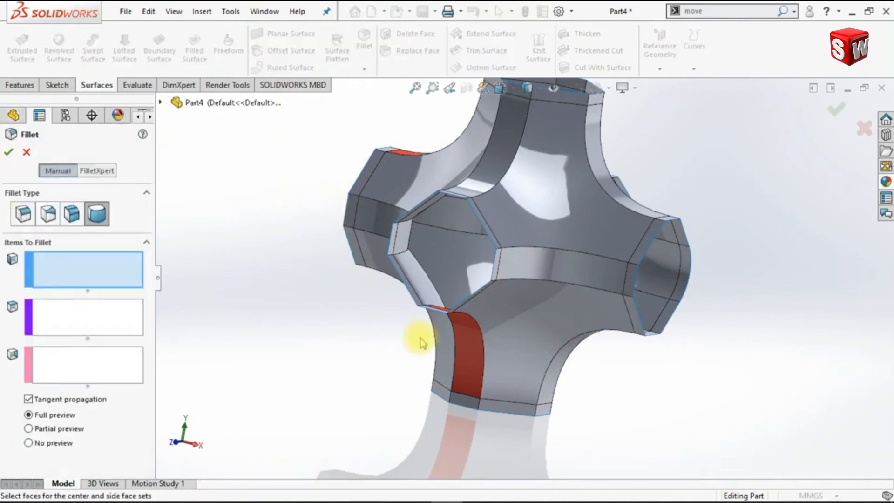
pyautogui.click(505, 335)
pyautogui.click(107, 320)
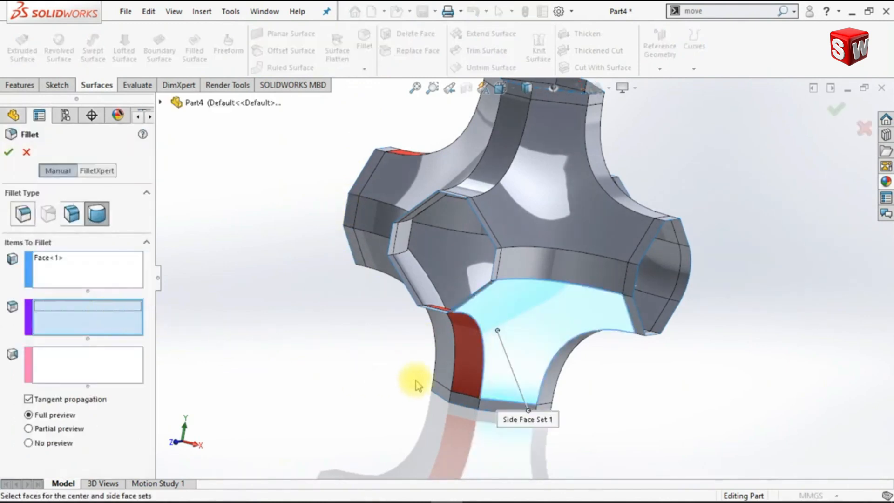
pyautogui.click(465, 374)
pyautogui.click(92, 371)
pyautogui.moveTo(314, 375); pyautogui.dragTo(370, 340, button='middle')
pyautogui.click(378, 319)
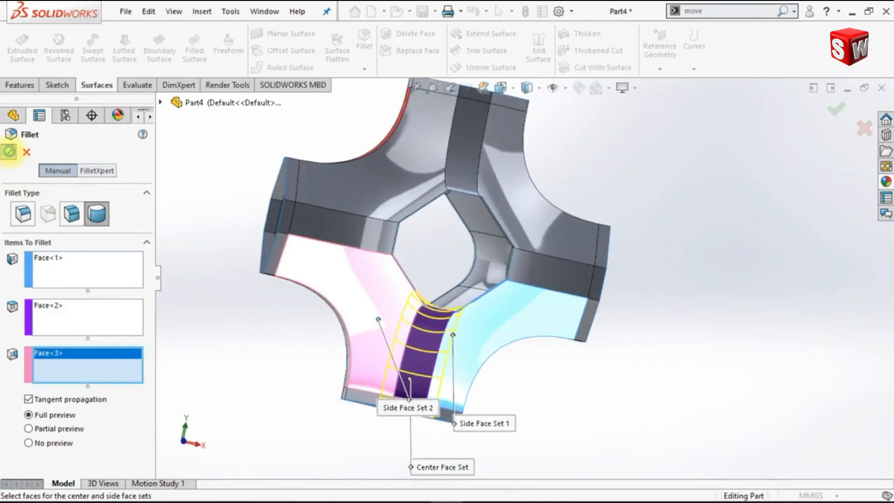
pyautogui.click(8, 151)
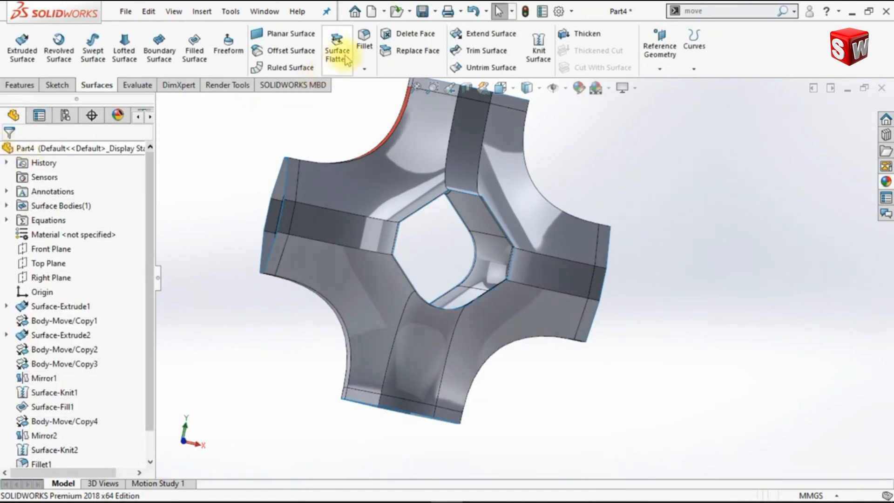
# Round the last red strip, between the top and left arms, with a full round fillet between its two adjoining surfaces.
pyautogui.scroll(2, 351, 148)
pyautogui.moveTo(357, 161); pyautogui.dragTo(379, 269, button='middle')
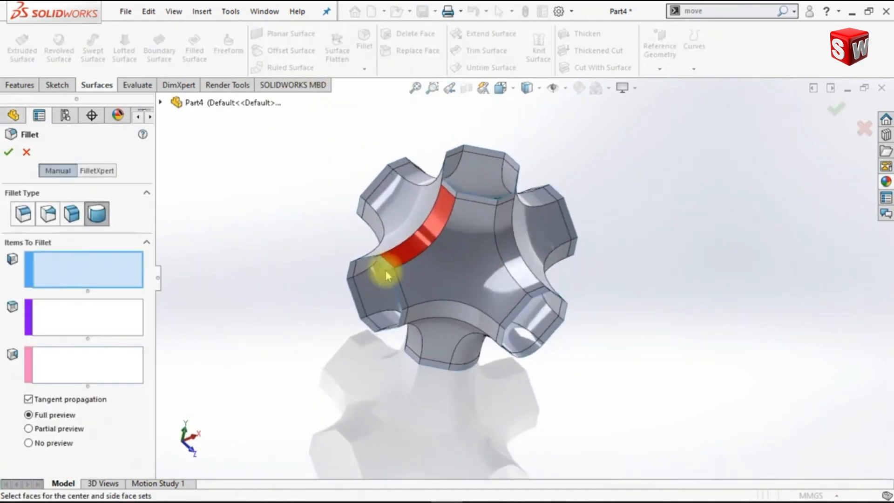
pyautogui.scroll(-3, 410, 209)
pyautogui.click(413, 213)
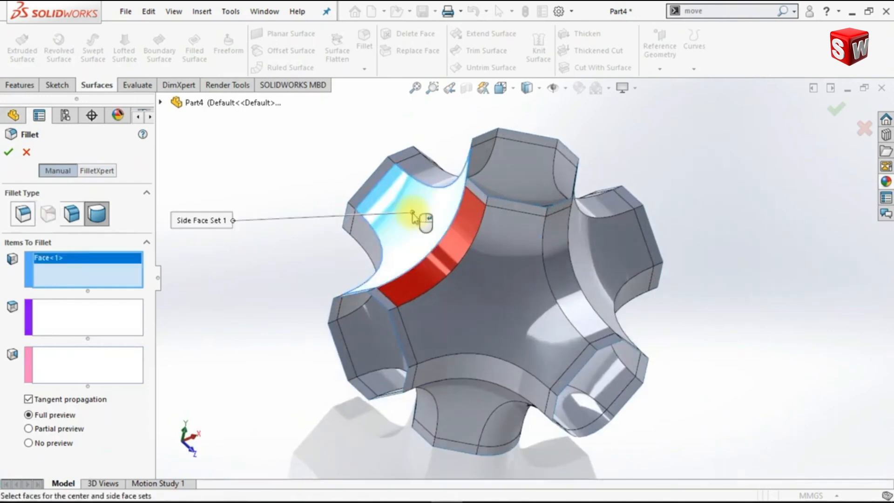
pyautogui.click(106, 321)
pyautogui.click(431, 263)
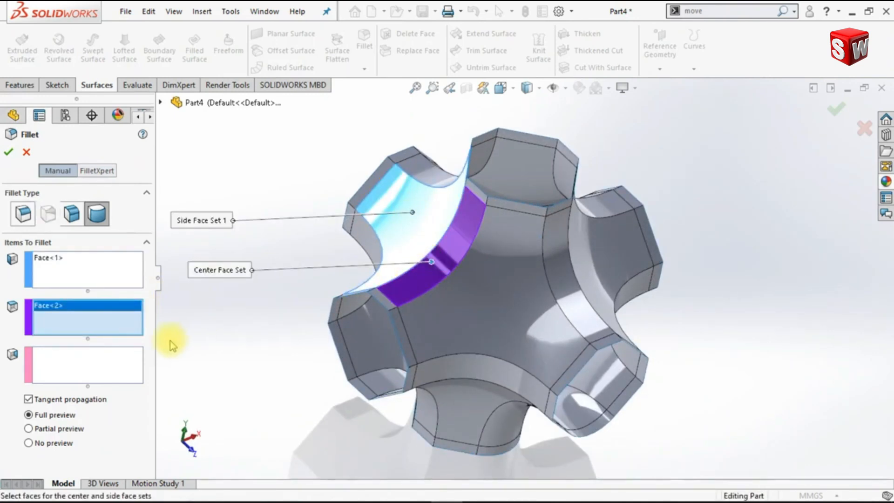
pyautogui.click(122, 370)
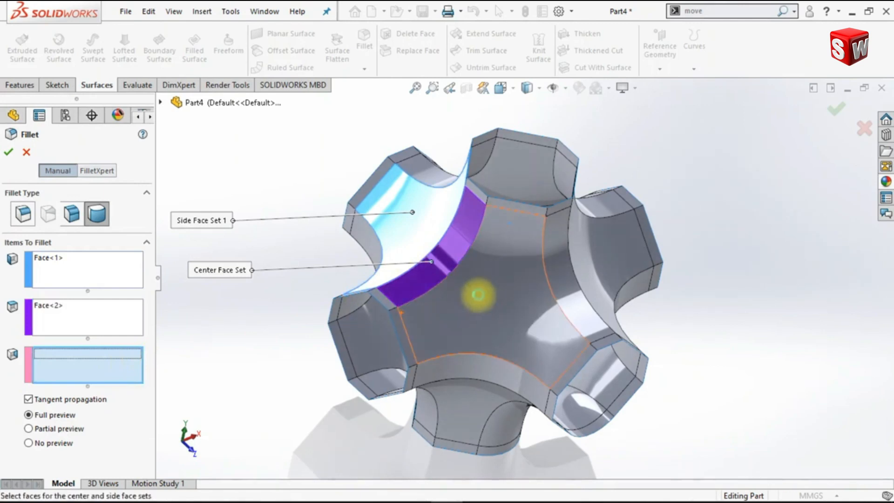
pyautogui.click(478, 294)
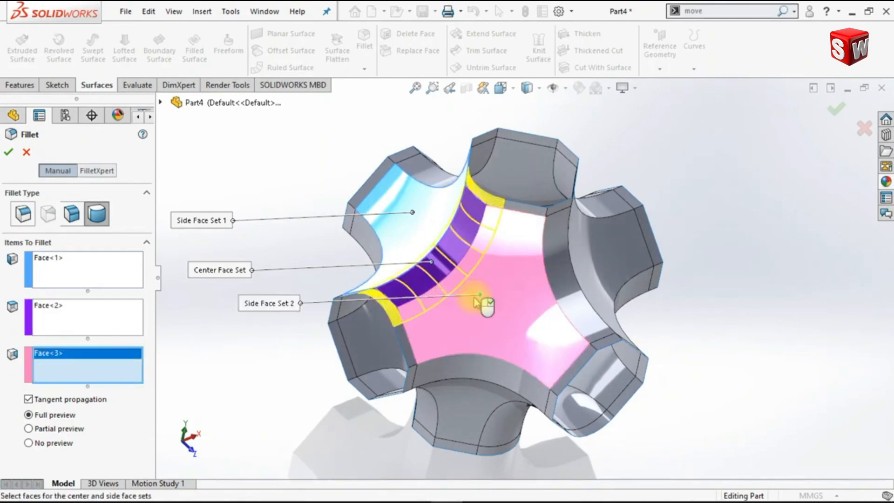
pyautogui.click(9, 150)
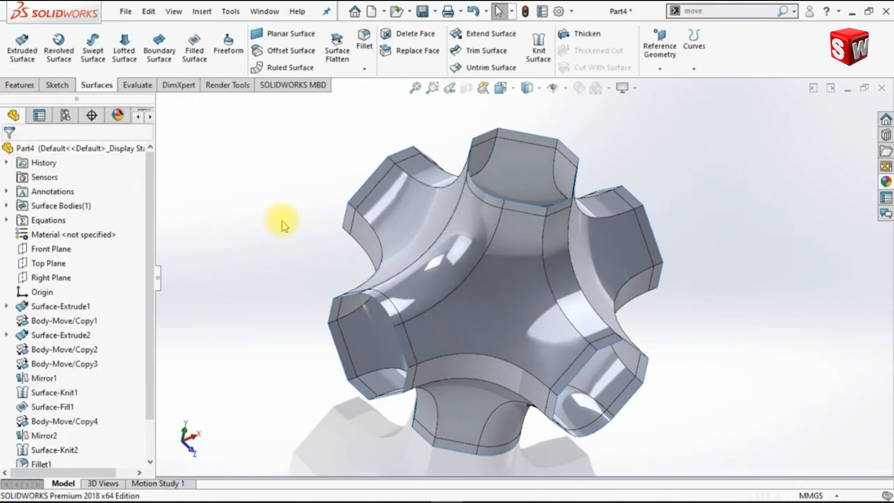
# Start a new sketch on the Top Plane, viewed from above.
pyautogui.hotkey('ctrl', '7')
pyautogui.moveTo(619, 309); pyautogui.dragTo(689, 303, button='middle')
pyautogui.hotkey('ctrl', '7')
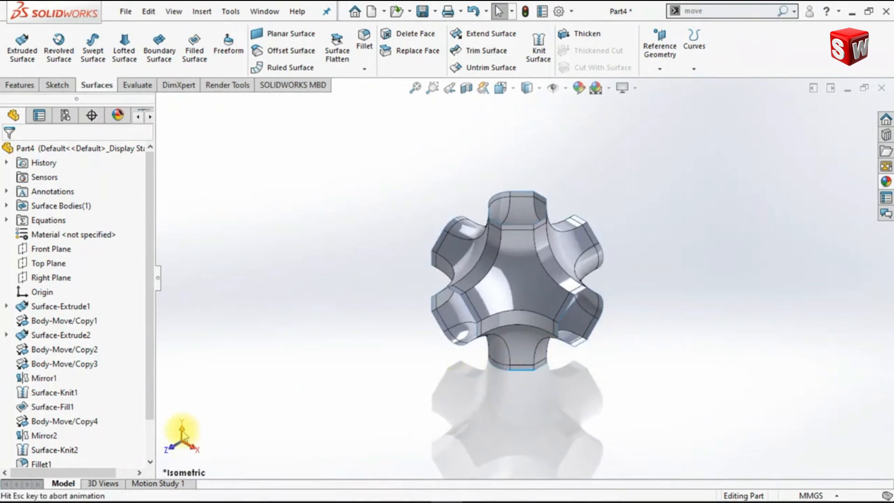
pyautogui.click(182, 429)
pyautogui.click(40, 266)
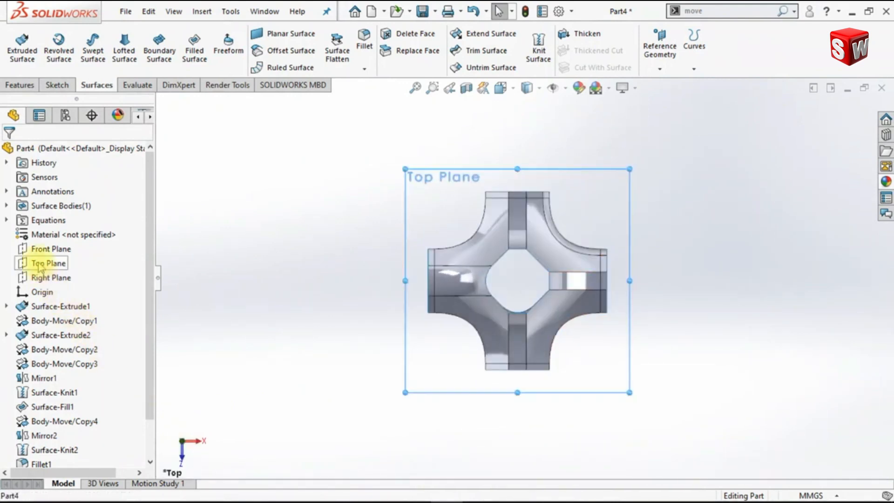
pyautogui.click(48, 243)
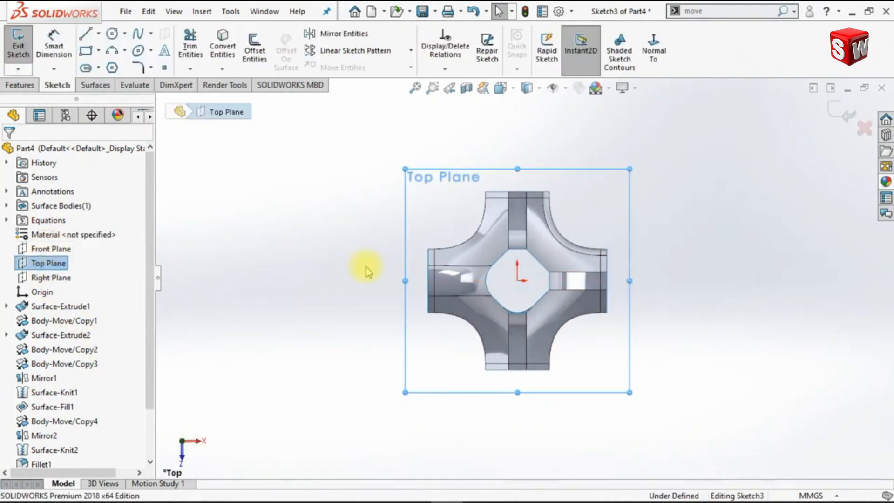
pyautogui.scroll(-3, 580, 205)
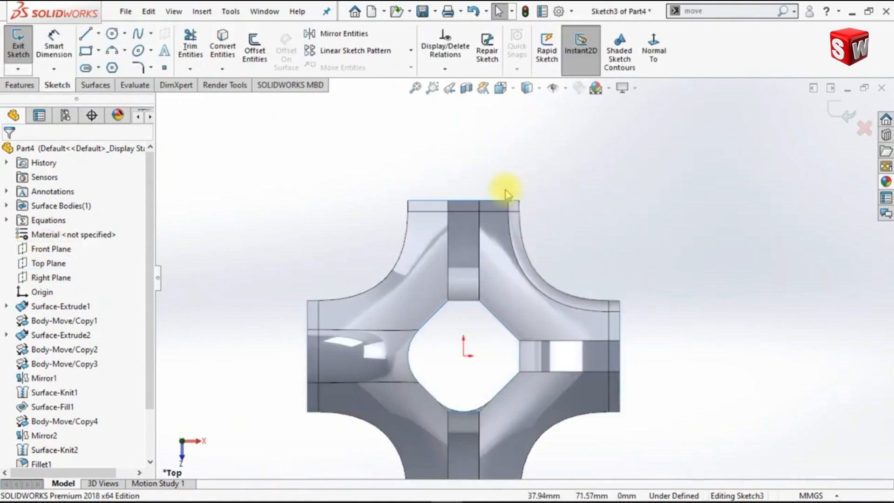
# Draw a Bezier style spline from the upper arm's end midpoint through two outer corner control points to the right arm's end midpoint.
pyautogui.click(150, 34)
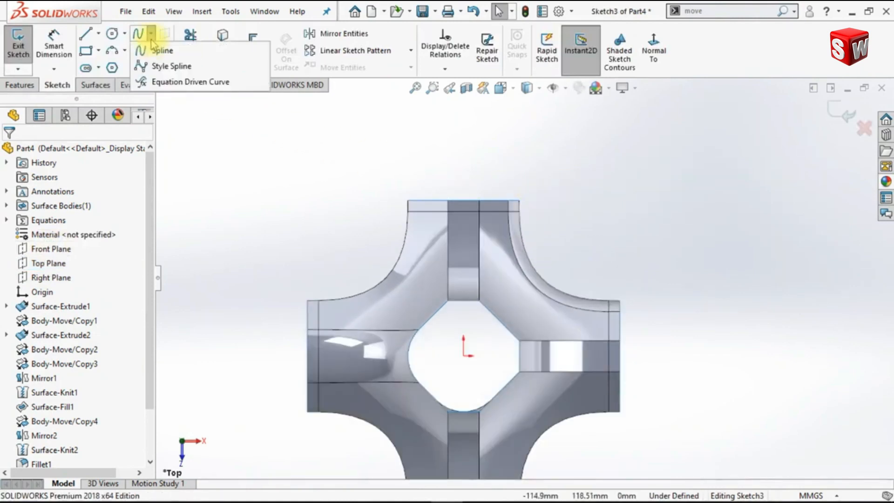
pyautogui.click(142, 70)
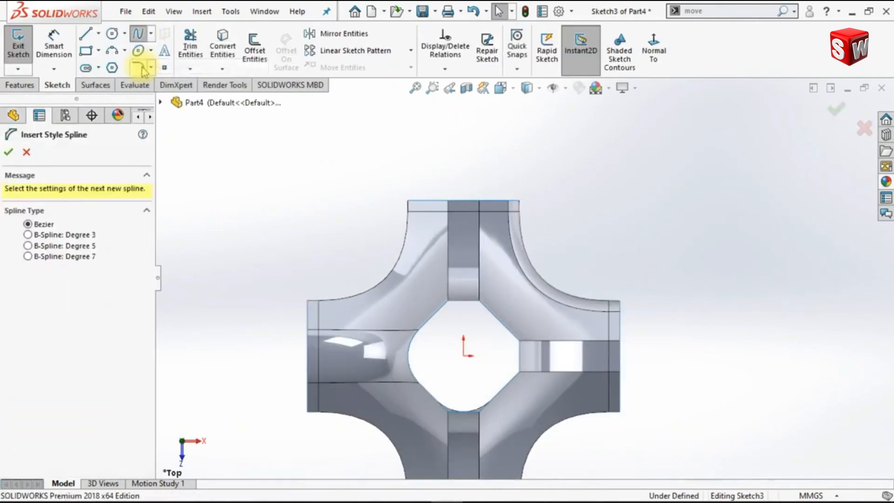
pyautogui.click(463, 200)
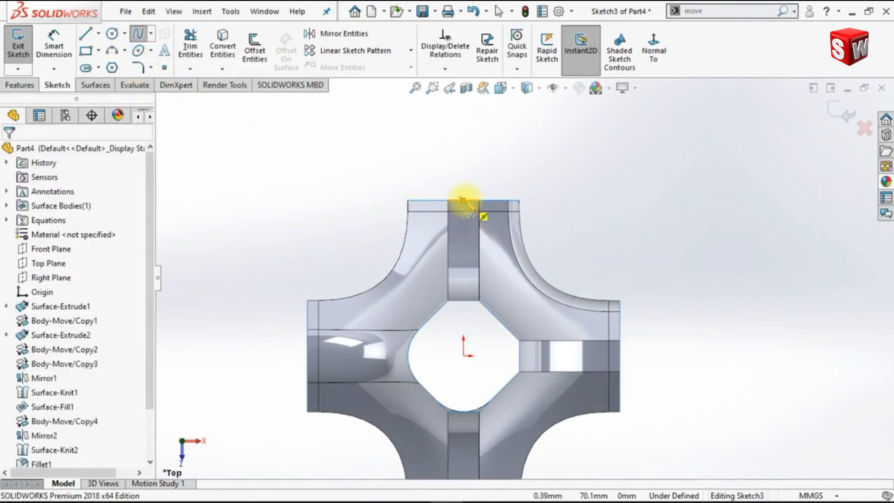
pyautogui.click(464, 142)
pyautogui.click(692, 142)
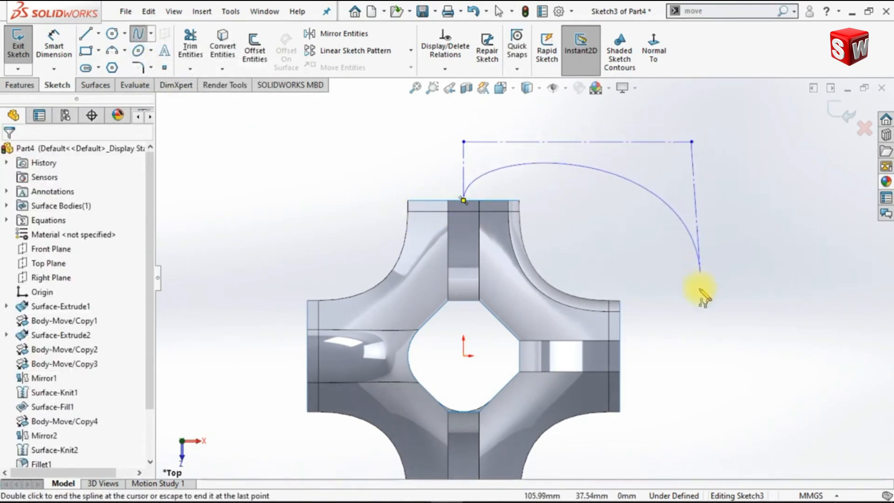
pyautogui.click(691, 356)
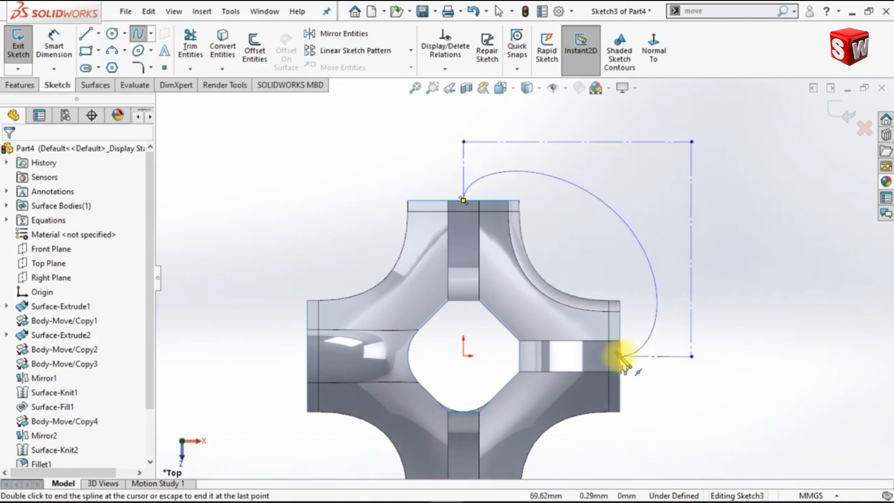
pyautogui.press('Escape')
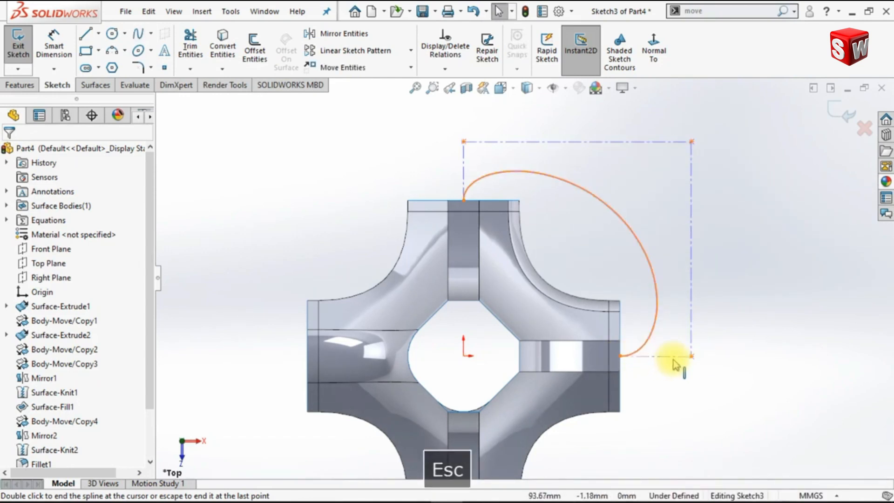
# Make the two short end segments of the spline's control polygon equal, and its two long outer segments equal.
pyautogui.keyDown('ctrl'); pyautogui.click(678, 357); pyautogui.keyUp('ctrl')
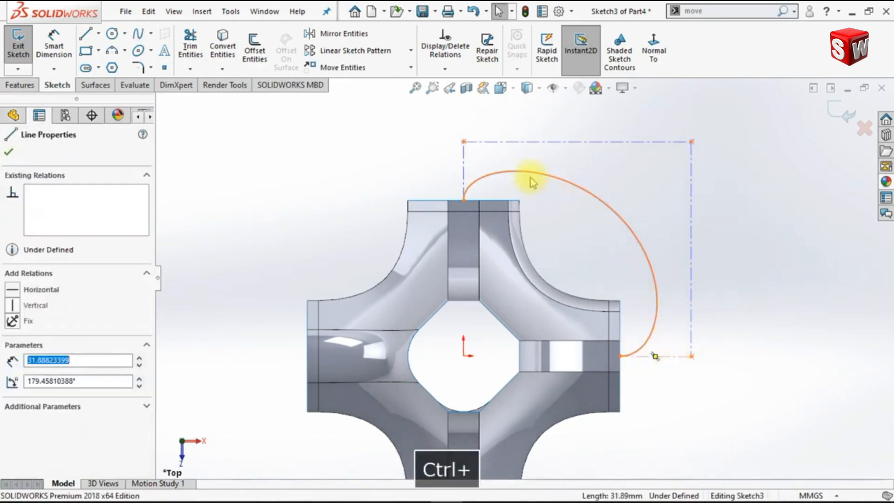
pyautogui.keyDown('ctrl'); pyautogui.click(464, 167); pyautogui.keyUp('ctrl')
pyautogui.click(600, 104)
pyautogui.click(638, 186)
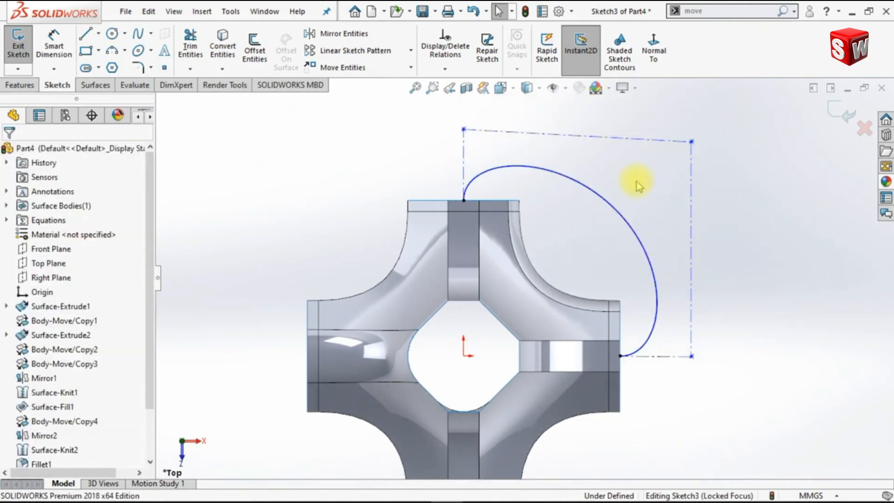
pyautogui.keyDown('ctrl'); pyautogui.click(665, 142); pyautogui.keyUp('ctrl')
pyautogui.keyDown('ctrl'); pyautogui.click(692, 168); pyautogui.keyUp('ctrl')
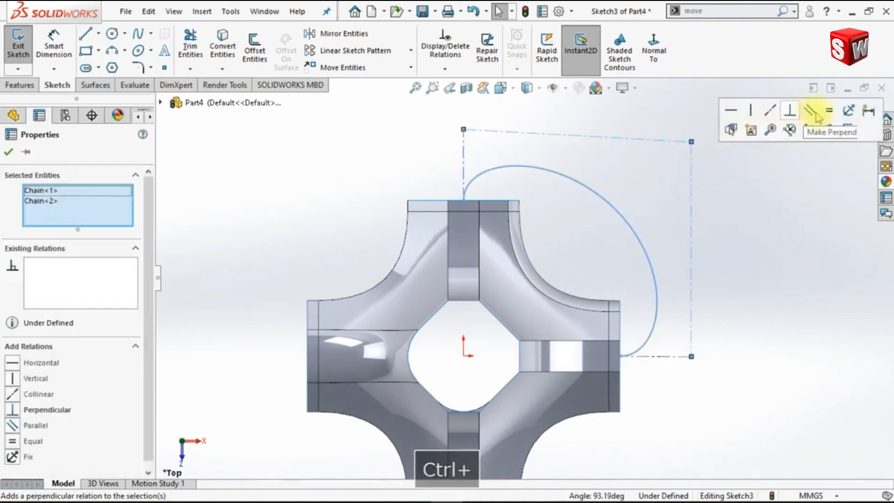
pyautogui.click(829, 111)
pyautogui.click(785, 204)
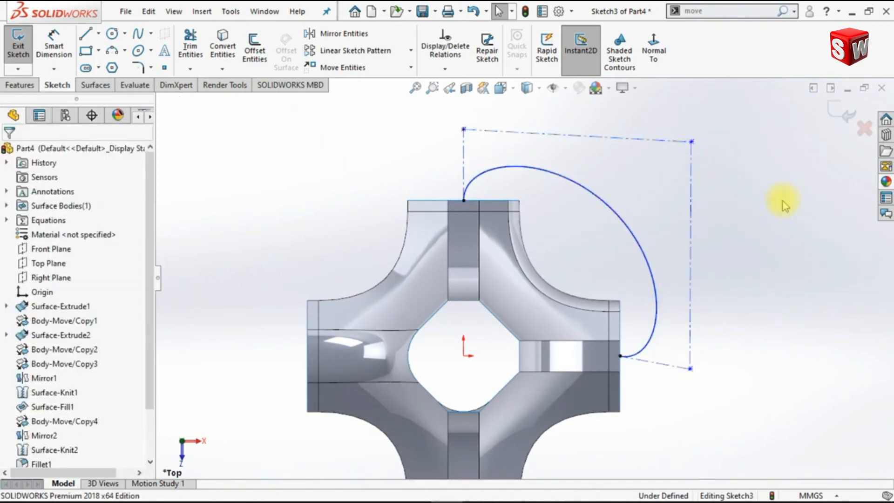
# Make the control polygon's upper long segment and its short segment at the right arm horizontal.
pyautogui.click(464, 148)
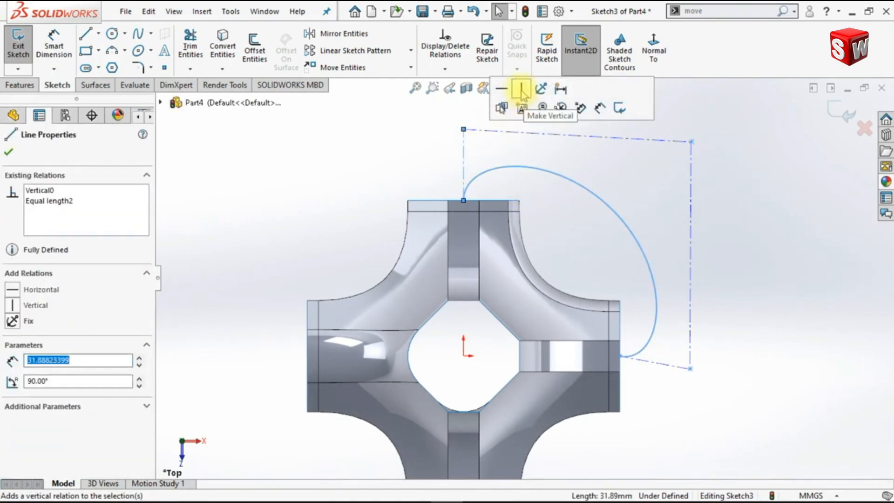
pyautogui.click(676, 214)
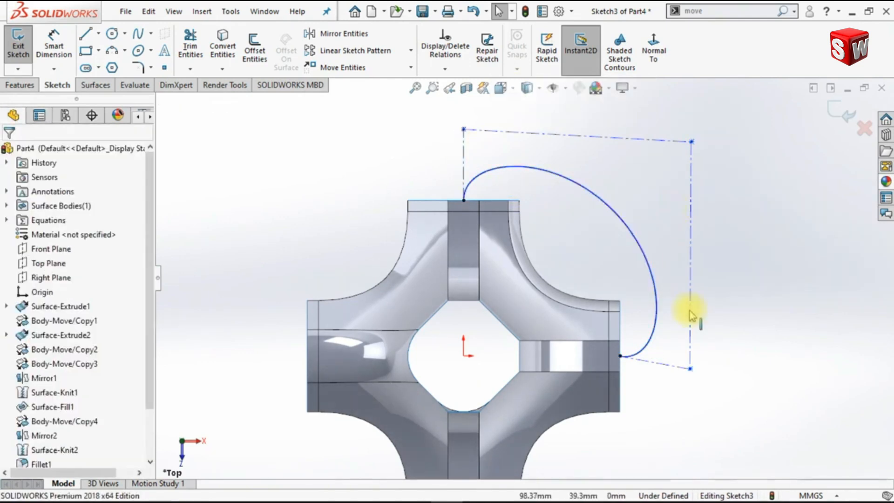
pyautogui.keyDown('ctrl'); pyautogui.click(672, 365); pyautogui.keyUp('ctrl')
pyautogui.keyDown('ctrl'); pyautogui.click(665, 141); pyautogui.keyUp('ctrl')
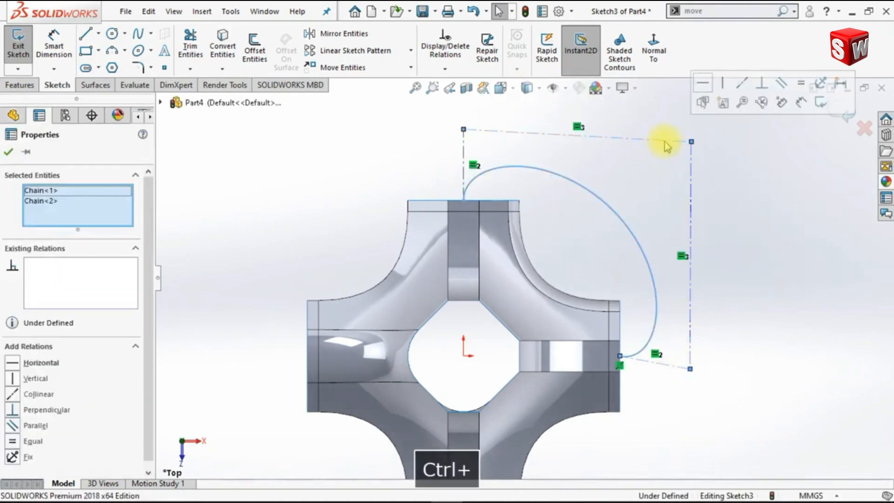
pyautogui.click(703, 83)
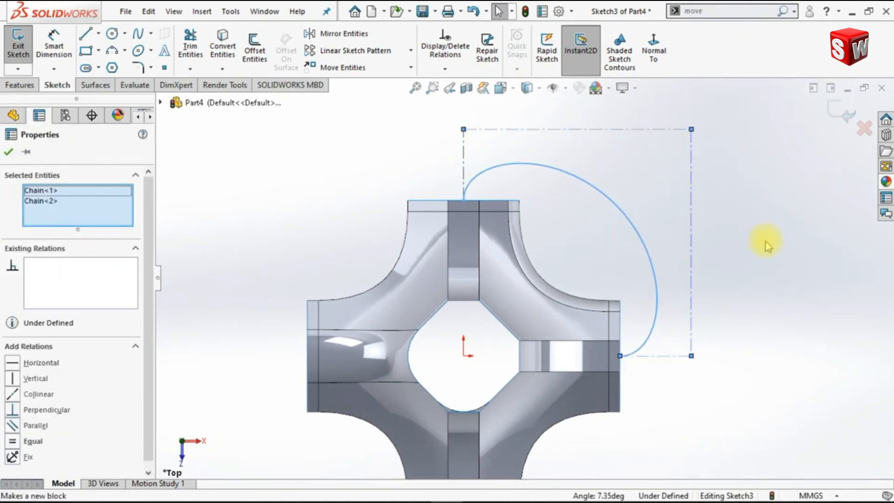
pyautogui.click(702, 241)
# Enlarge the spline by its outer corner vertex, dimension the vertical long control segment to 240 mm, and finish the sketch.
pyautogui.scroll(3, 754, 241)
pyautogui.scroll(-2, 589, 153)
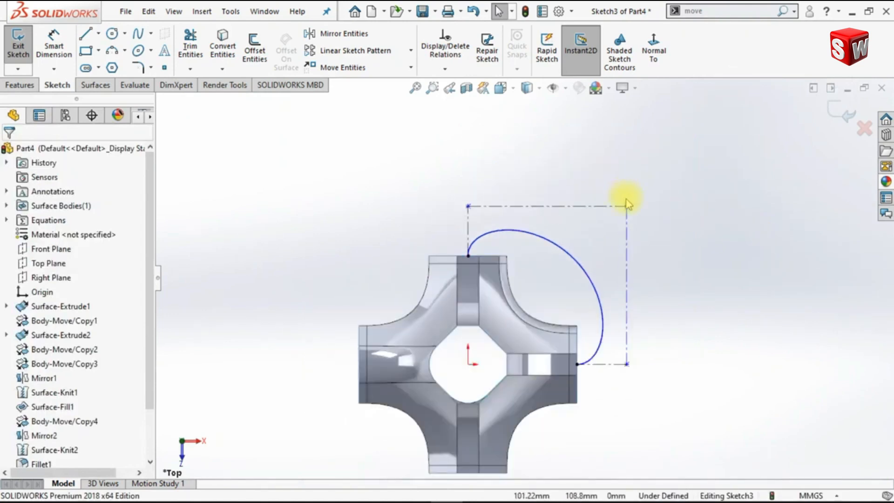
pyautogui.moveTo(626, 206); pyautogui.dragTo(678, 155)
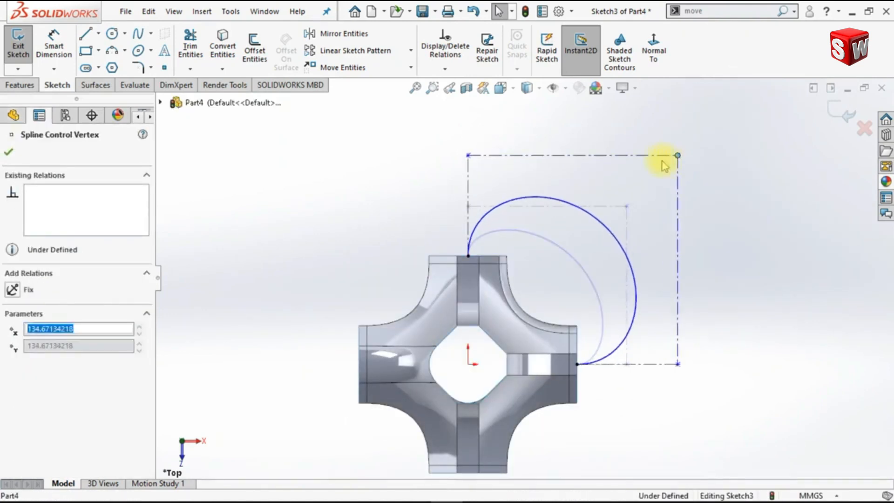
pyautogui.click(54, 44)
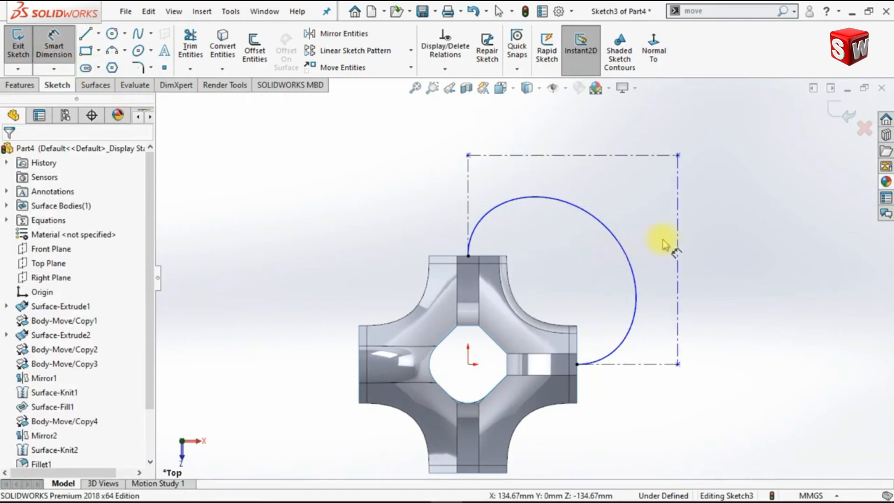
pyautogui.click(691, 242)
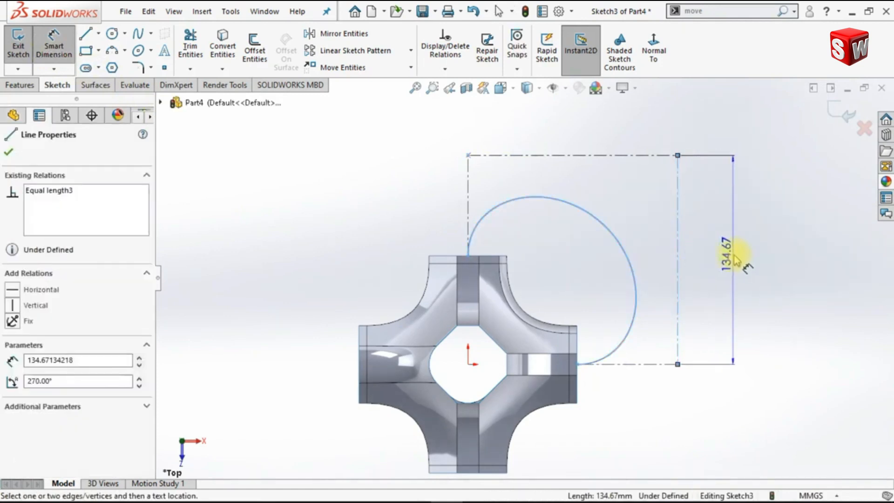
pyautogui.click(734, 256)
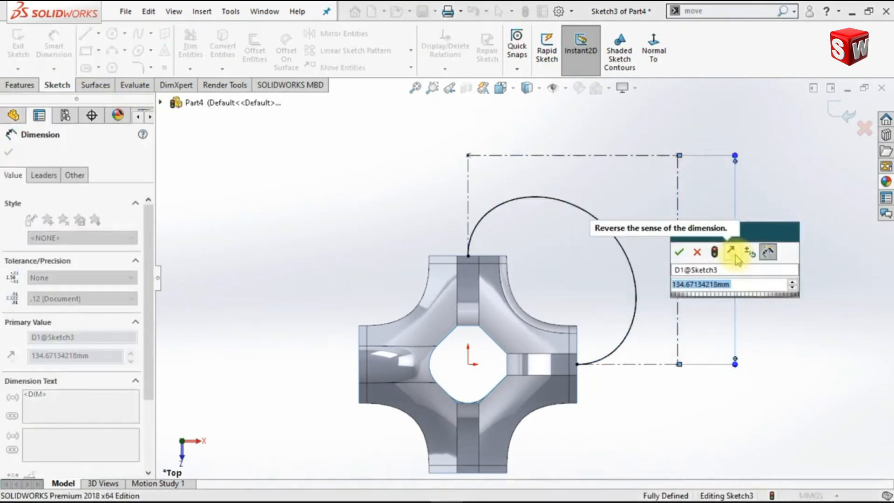
pyautogui.write('240')
pyautogui.press('Return')
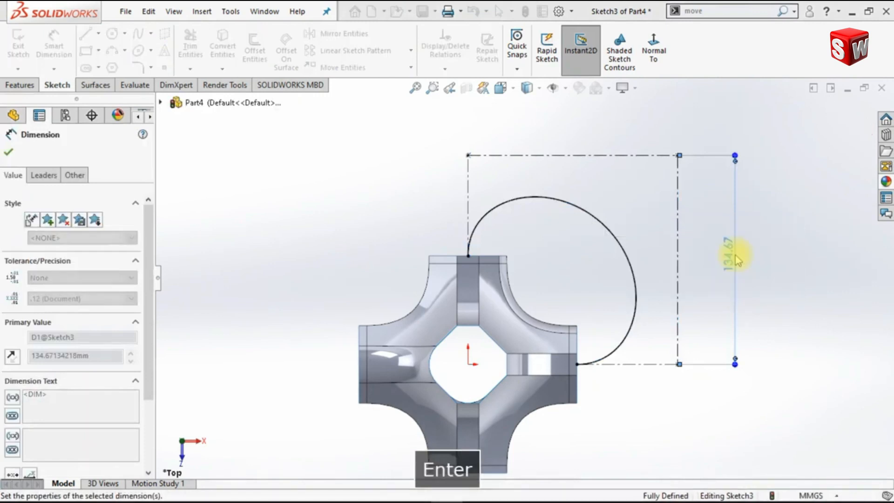
pyautogui.click(662, 256)
pyautogui.scroll(5, 671, 241)
pyautogui.scroll(-2, 611, 174)
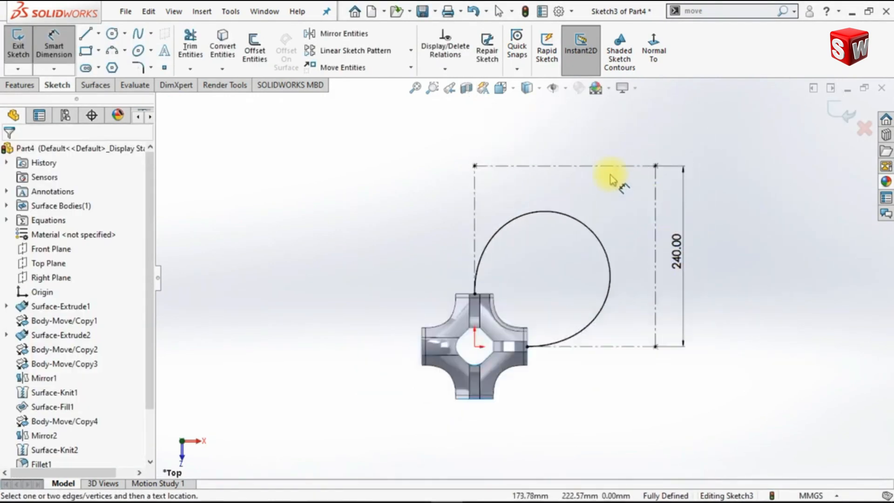
pyautogui.click(838, 116)
# Start a Swept Surface with the closed edge loop around the lower right arm's open end as its profile.
pyautogui.hotkey('ctrl', '7')
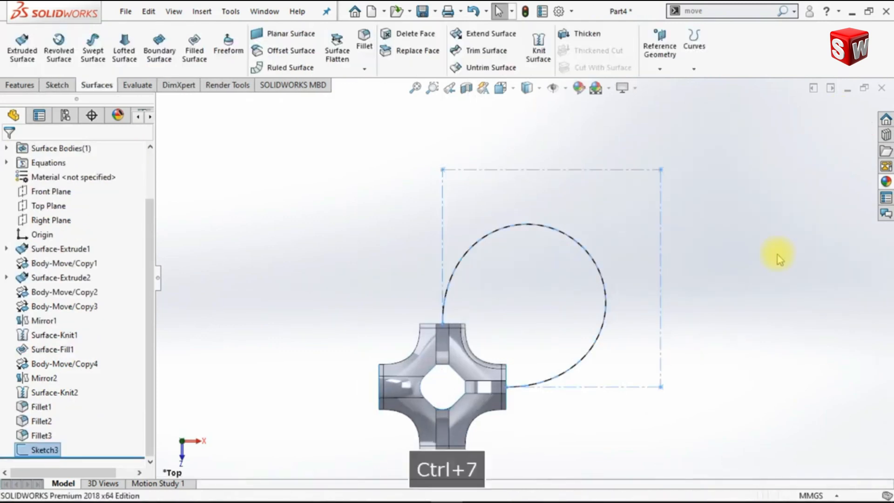
pyautogui.click(784, 281)
pyautogui.scroll(-1, 503, 311)
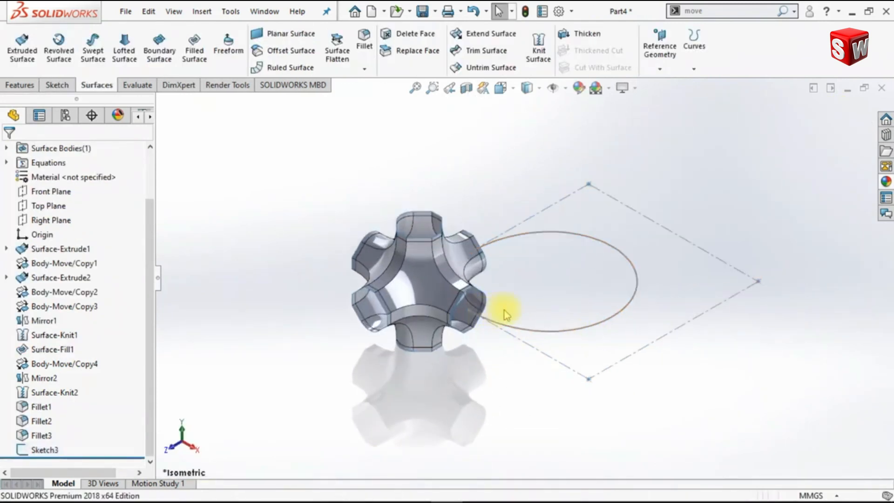
pyautogui.scroll(-2, 585, 294)
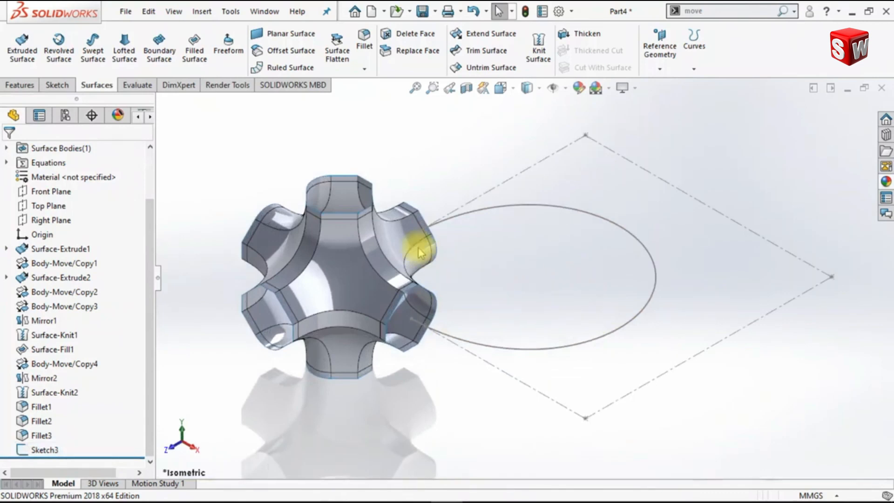
pyautogui.click(94, 52)
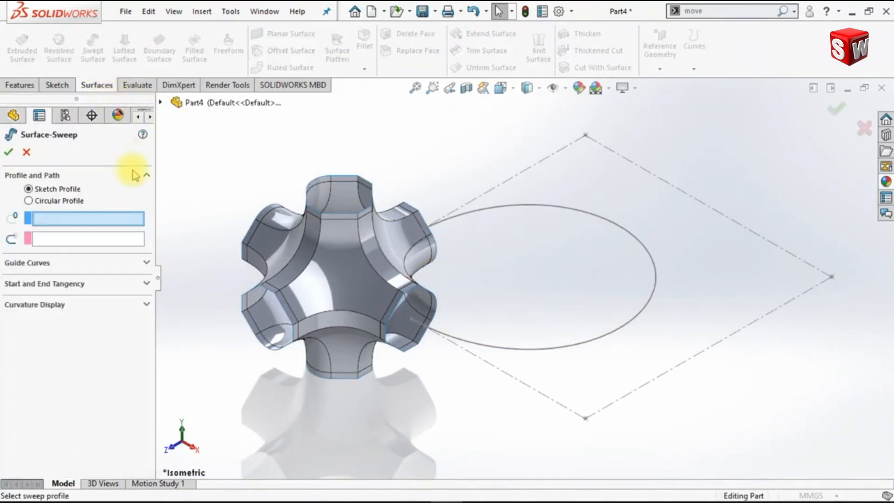
pyautogui.rightClick(128, 220)
pyautogui.click(153, 243)
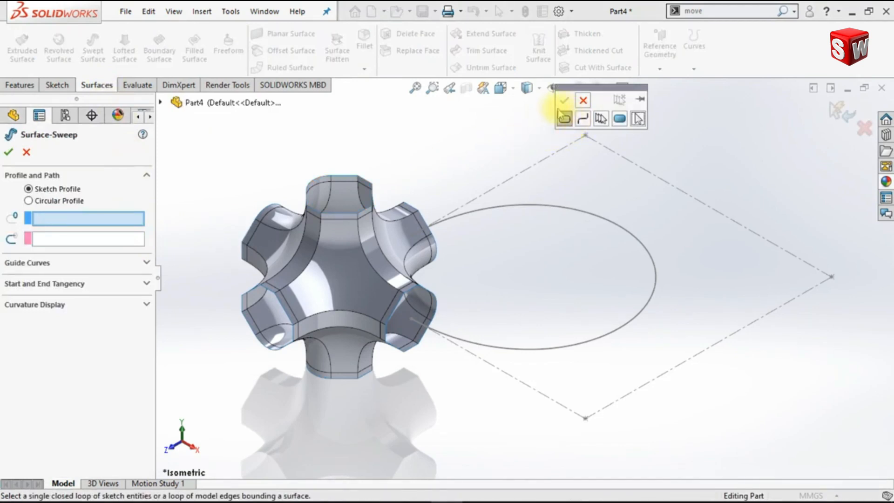
pyautogui.click(388, 334)
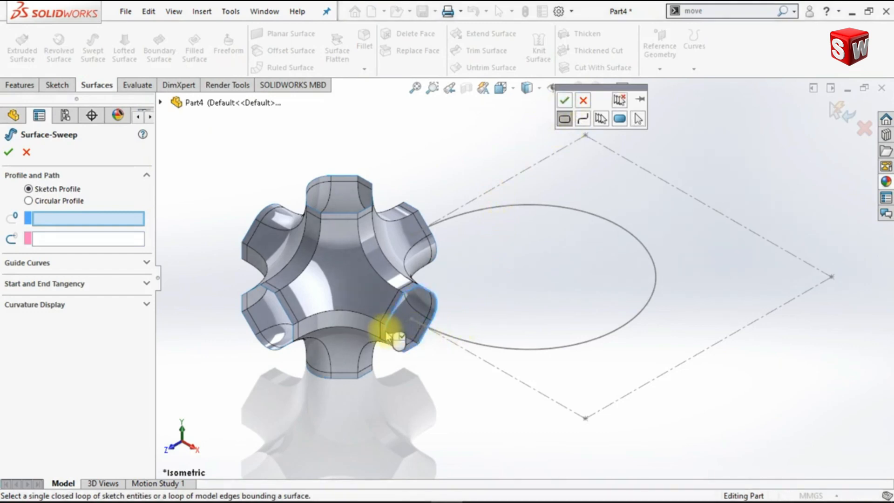
pyautogui.click(564, 102)
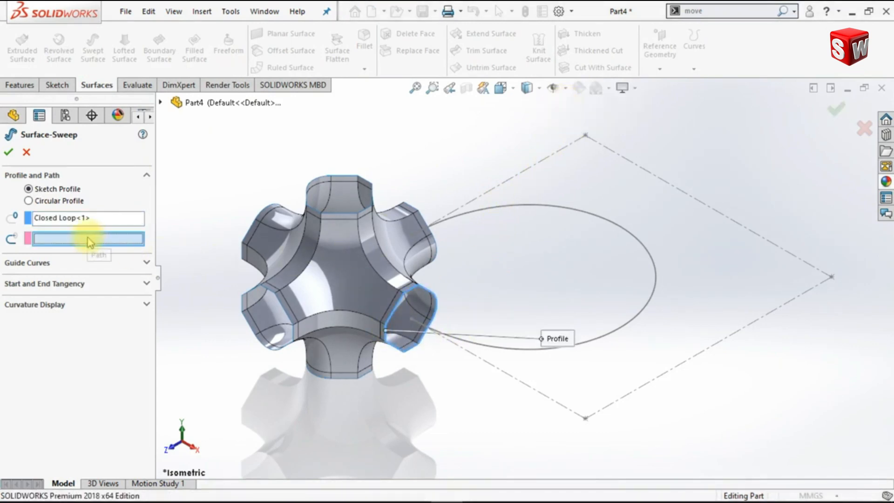
# Use the spline sketch as the sweep path and create the surface connecting the two right-side arms.
pyautogui.click(609, 332)
pyautogui.moveTo(443, 144); pyautogui.dragTo(428, 242, button='middle')
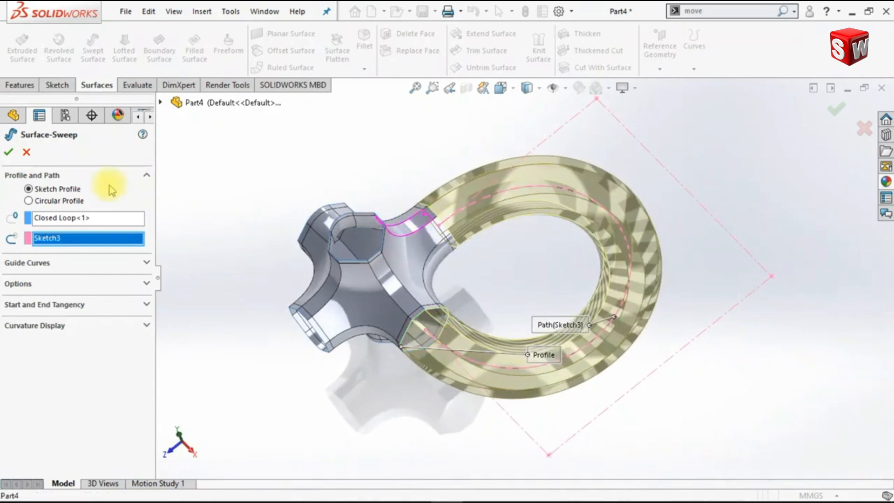
pyautogui.click(9, 153)
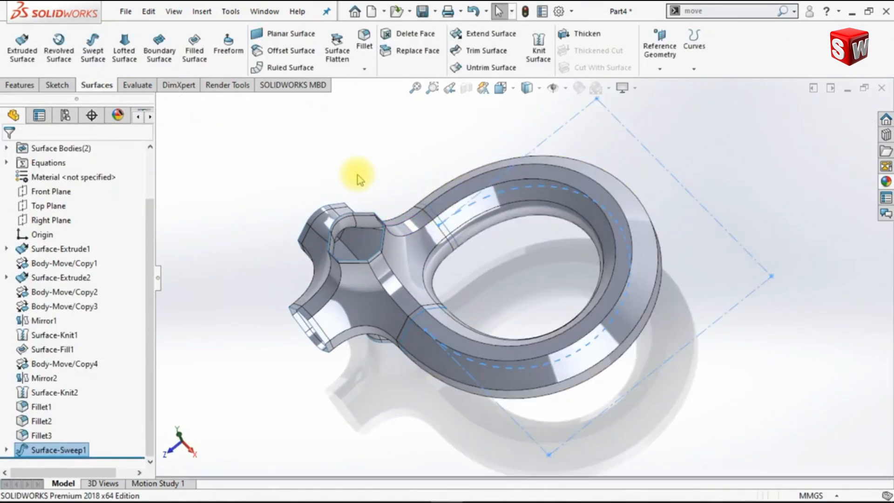
pyautogui.hotkey('ctrl', '7')
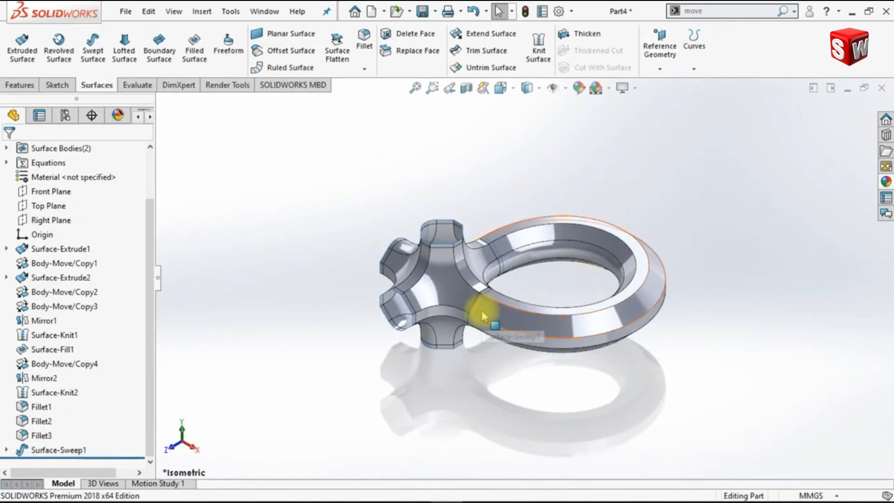
# Sketch an ellipse with radii of about 17.6 and 9.2 mm on the narrow flat face ending the lower right arm, centred on its end edge's midpoint.
pyautogui.scroll(-6, 483, 308)
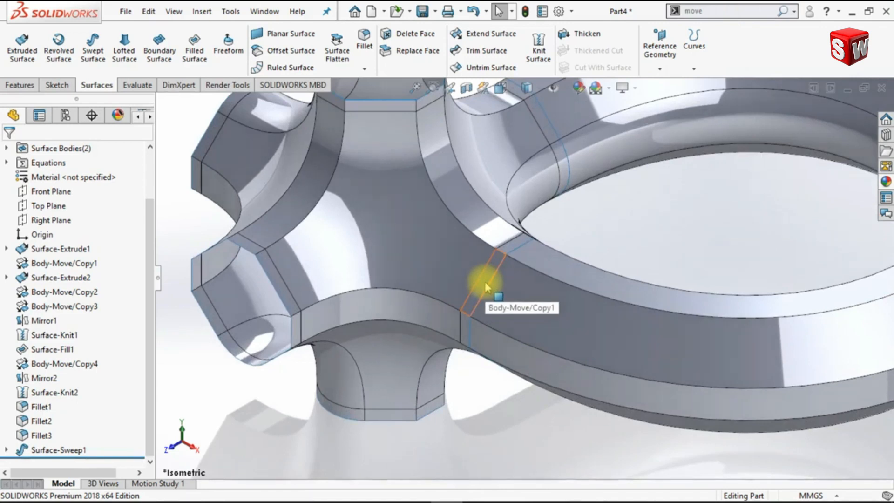
pyautogui.click(484, 282)
pyautogui.click(542, 248)
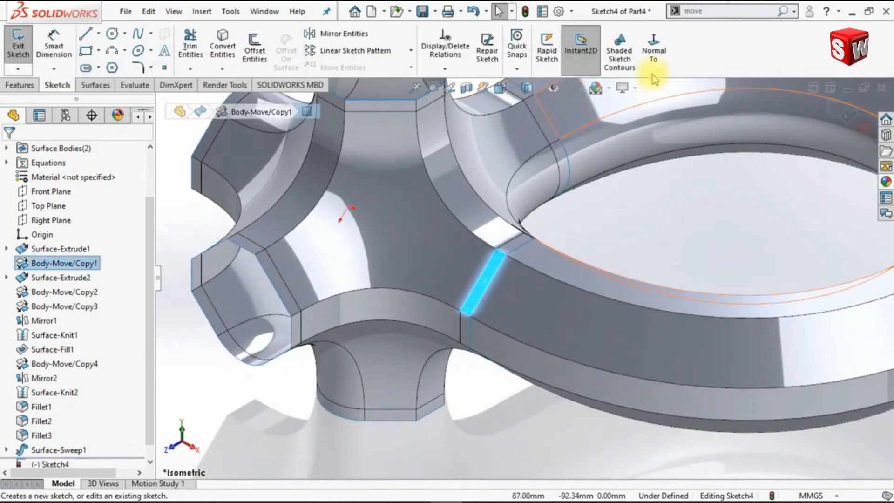
pyautogui.click(654, 52)
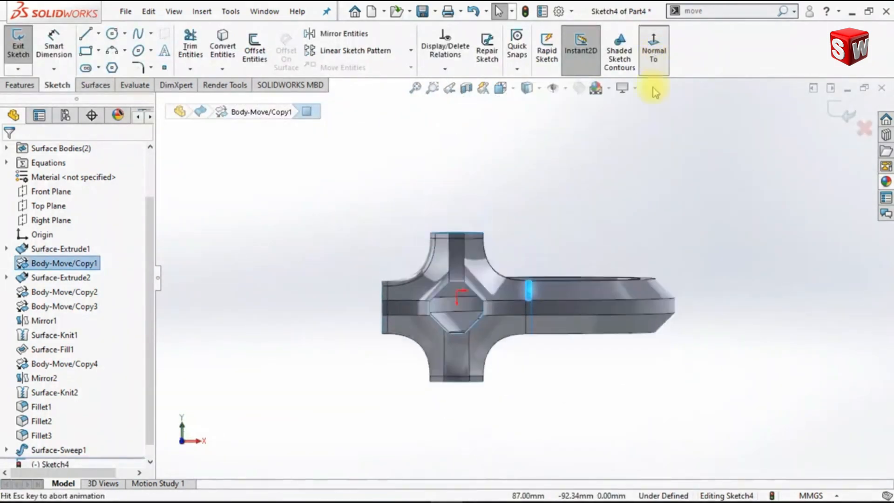
pyautogui.scroll(-4, 529, 324)
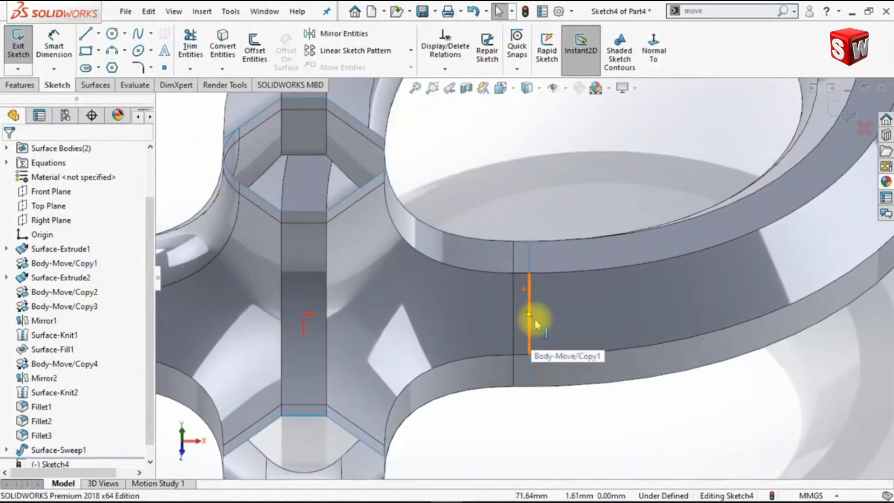
pyautogui.scroll(-2, 535, 324)
pyautogui.click(138, 51)
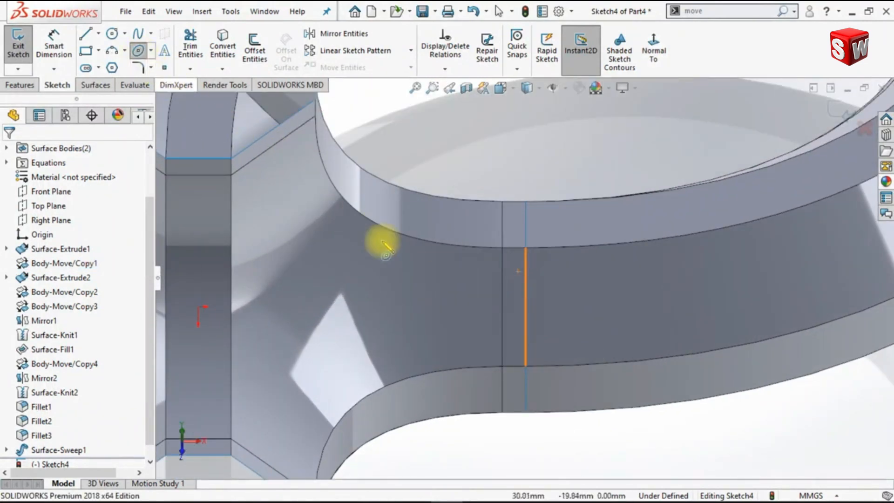
pyautogui.click(525, 307)
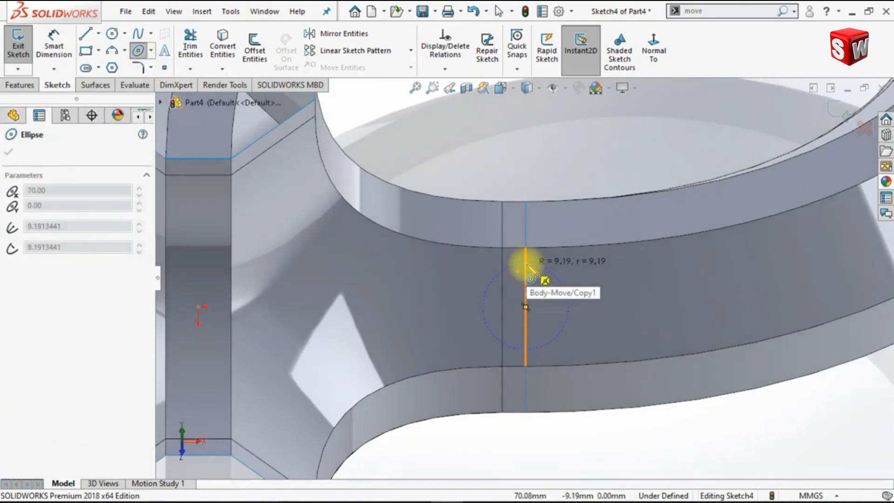
pyautogui.click(527, 266)
pyautogui.click(445, 287)
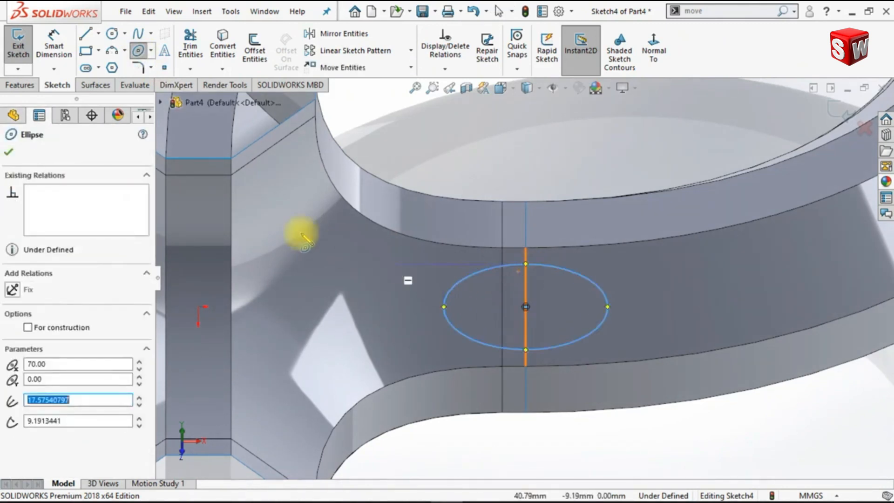
pyautogui.click(9, 155)
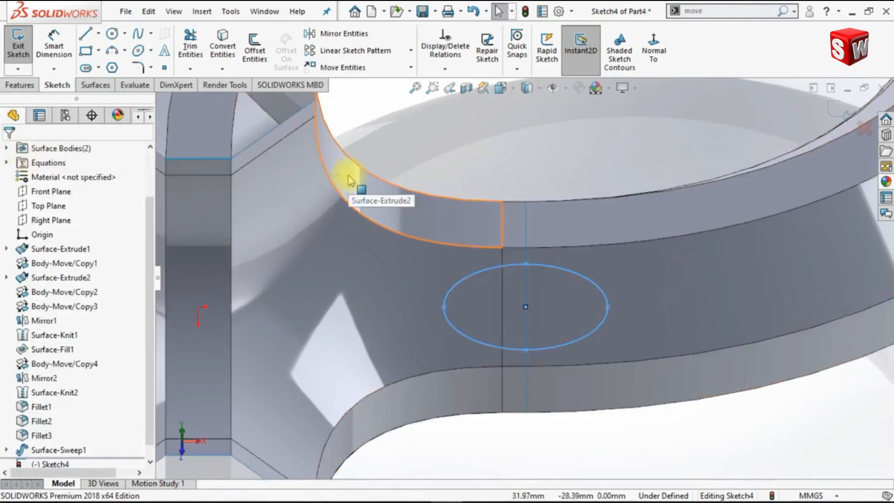
# Dimension the ellipse to 14 mm along its minor axis and 30 mm along its major axis.
pyautogui.click(68, 59)
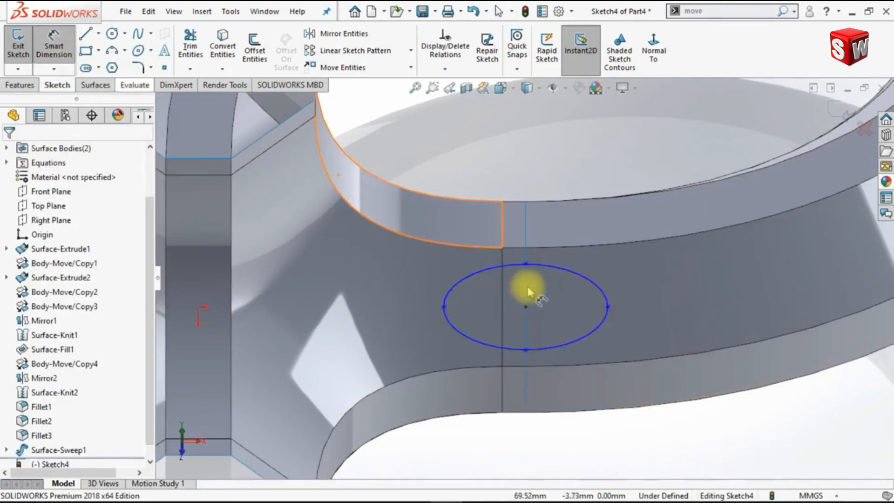
pyautogui.click(526, 264)
pyautogui.click(527, 350)
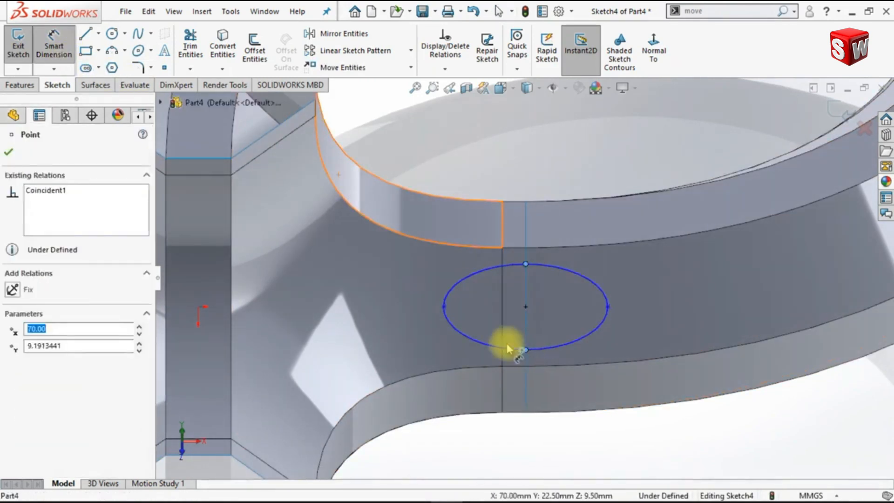
pyautogui.click(403, 319)
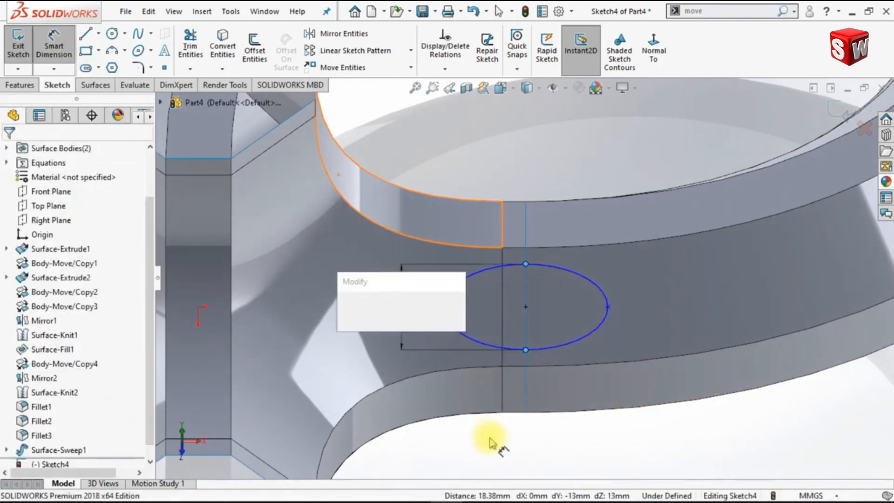
pyautogui.write('14')
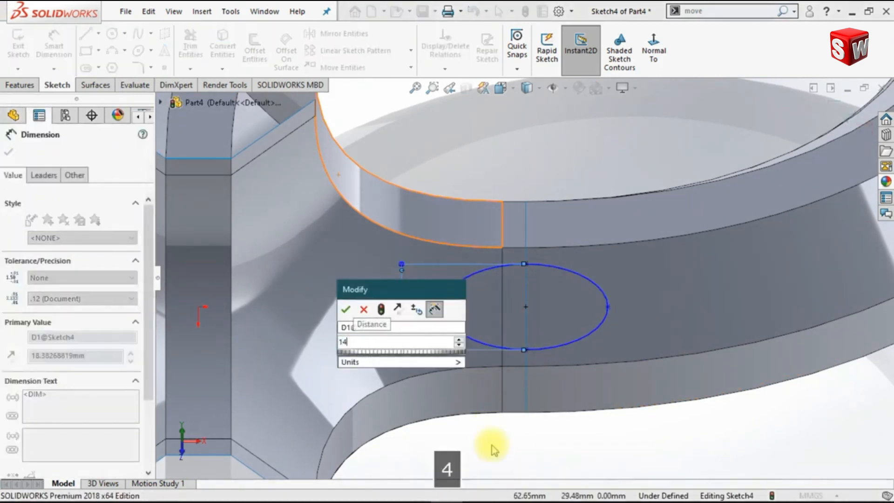
pyautogui.press('Return')
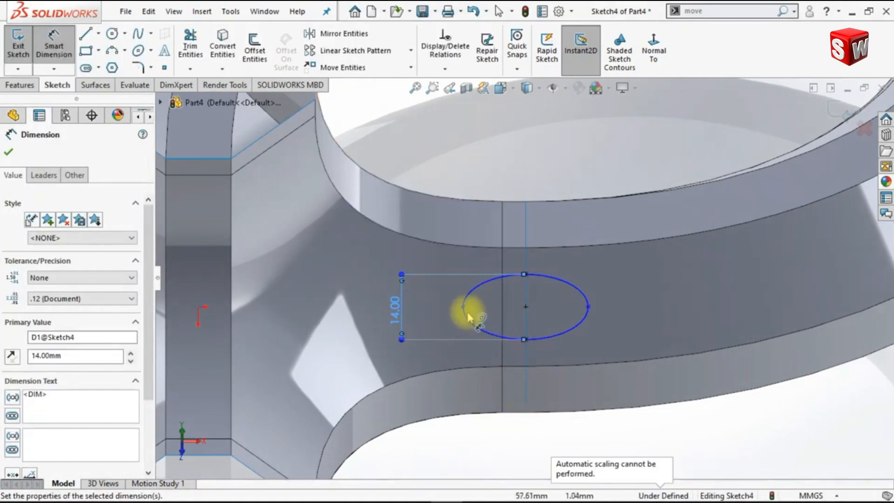
pyautogui.click(588, 307)
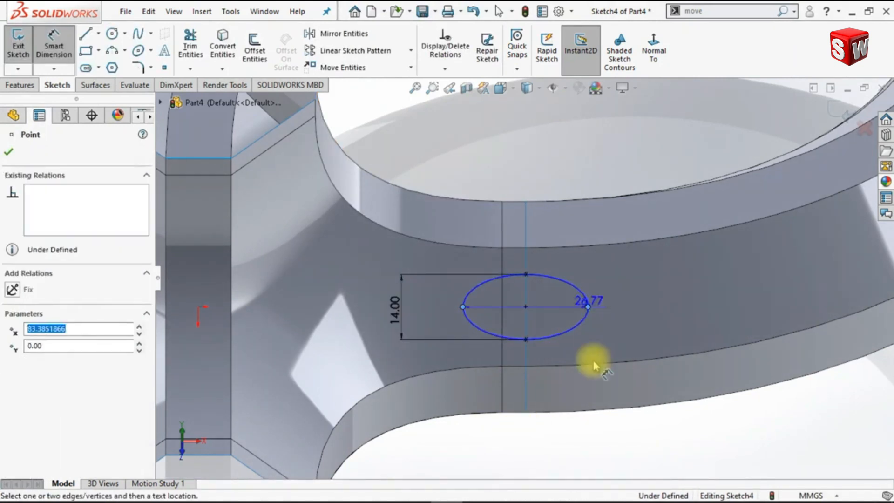
pyautogui.click(527, 451)
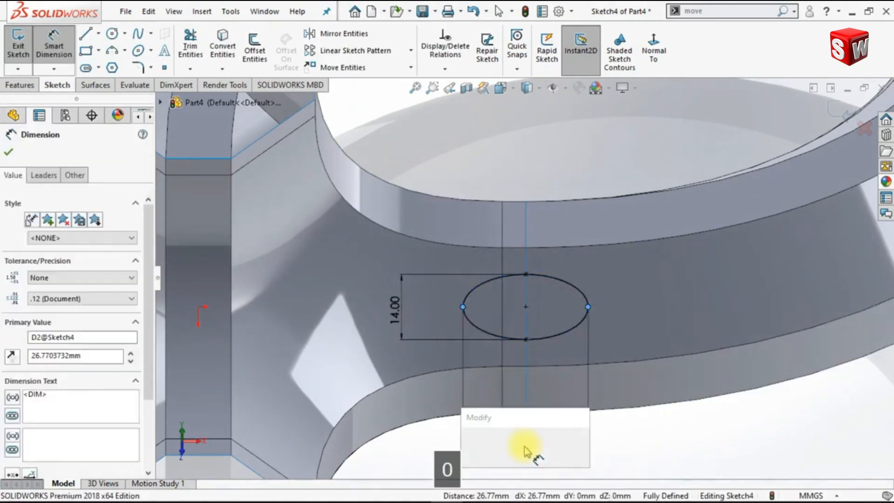
pyautogui.press('Return')
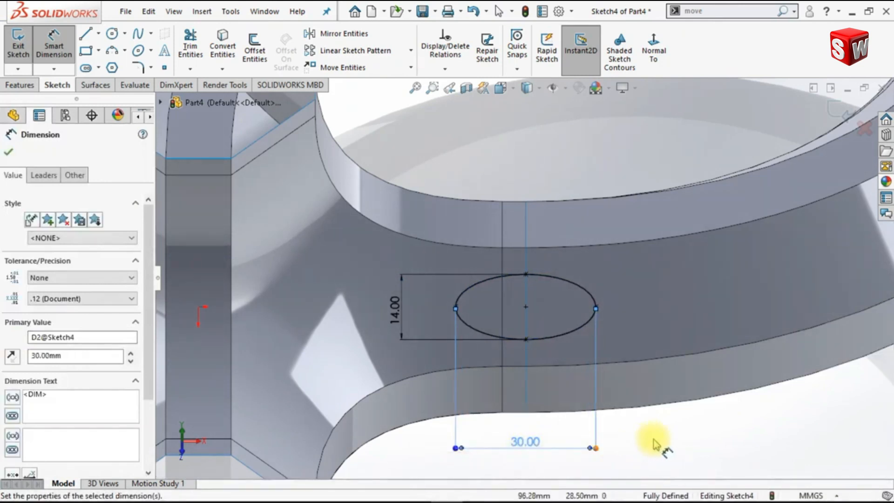
pyautogui.click(655, 442)
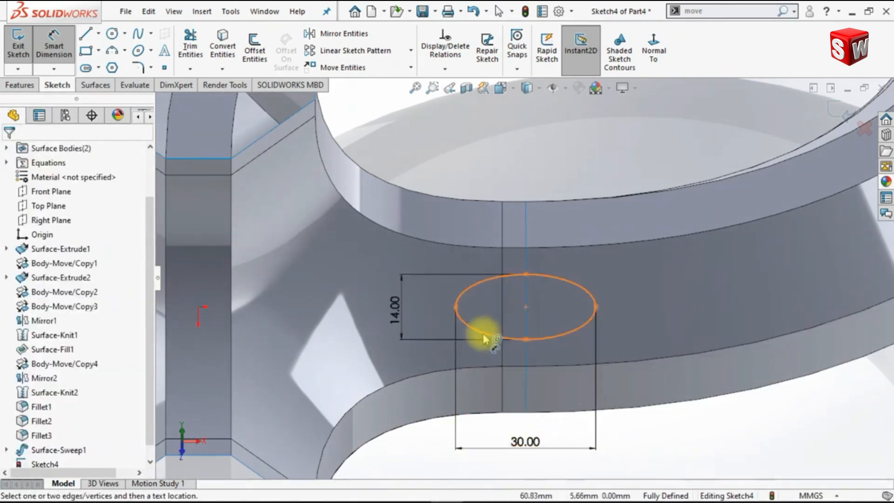
# Extrude the ellipse as a surface using Mid Plane with a depth of 10 mm.
pyautogui.click(107, 86)
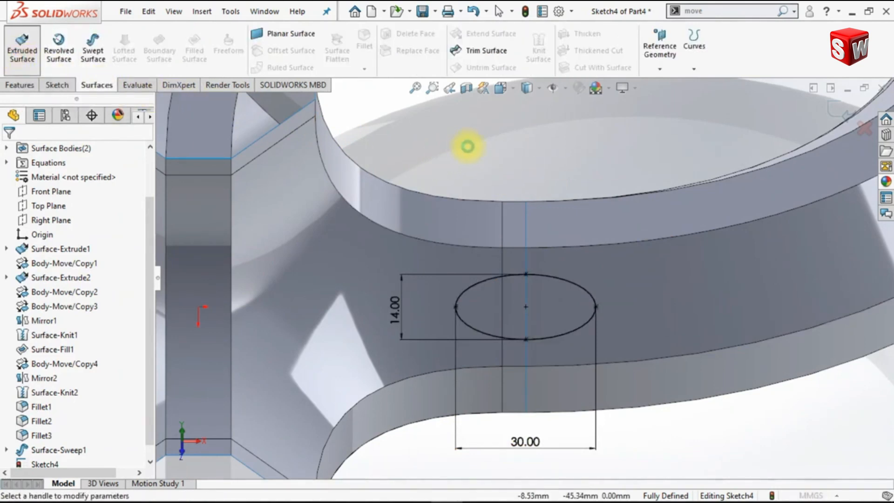
pyautogui.hotkey('ctrl', '7')
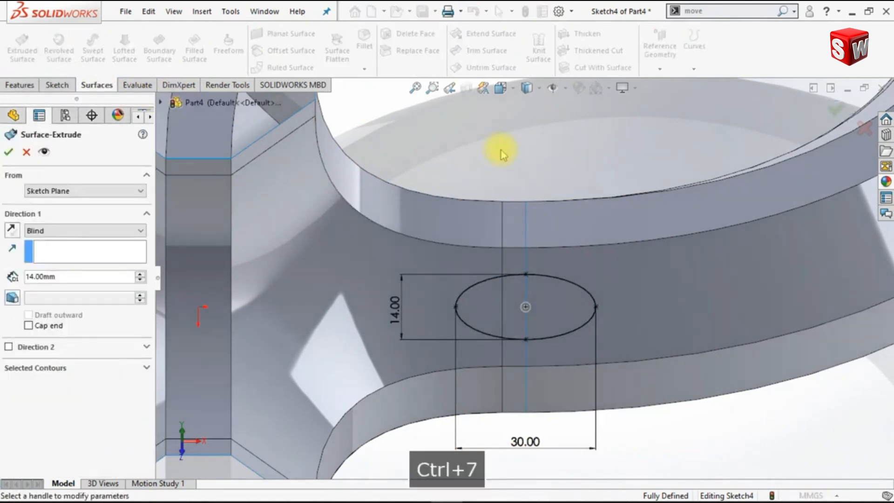
pyautogui.scroll(-5, 485, 303)
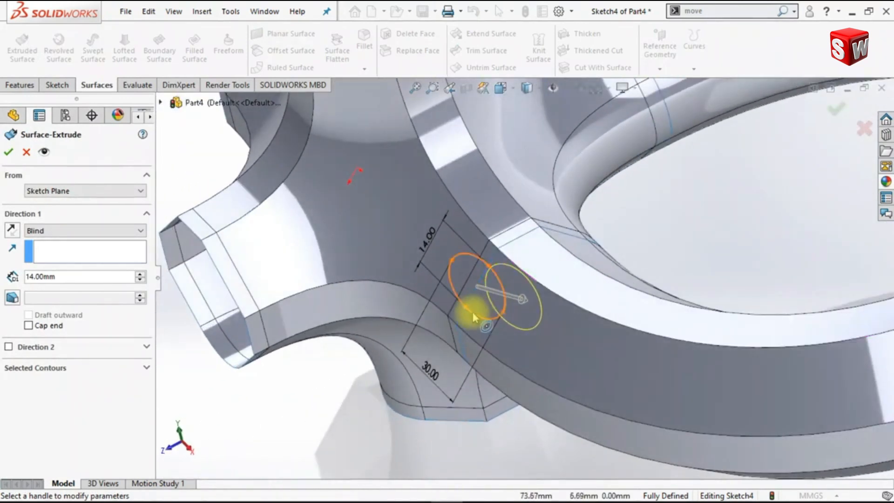
pyautogui.click(118, 233)
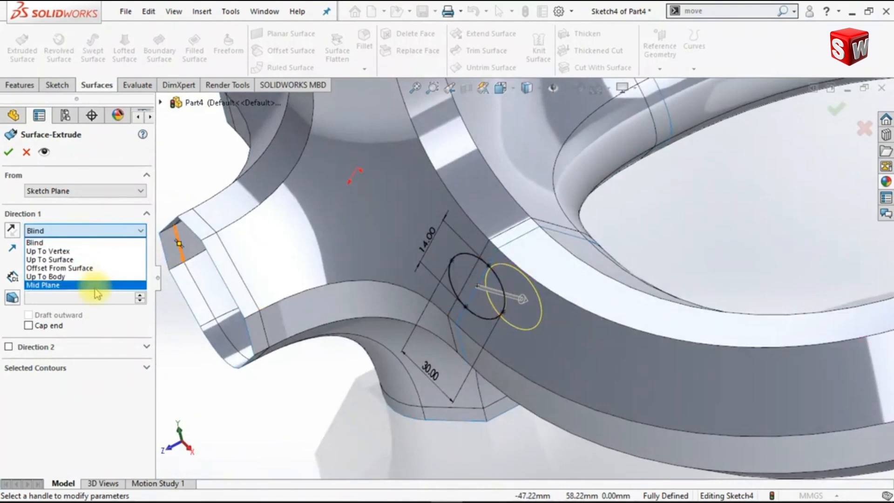
pyautogui.click(93, 285)
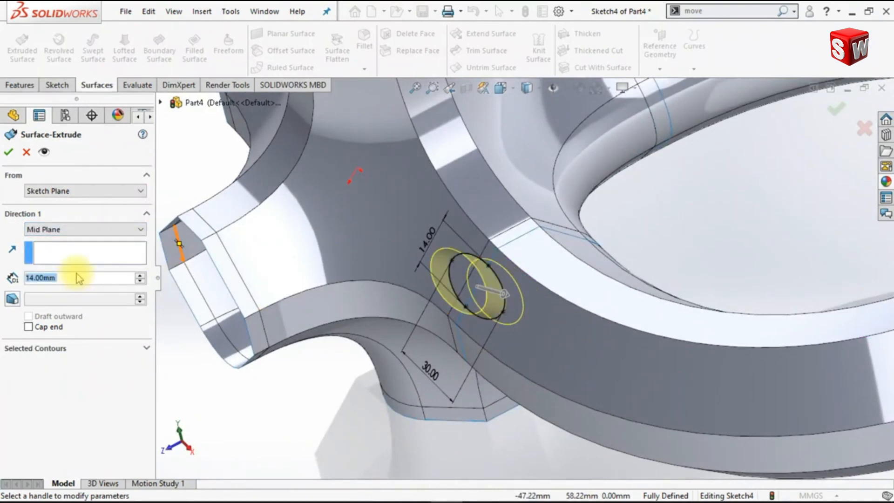
pyautogui.write('10')
pyautogui.press('Return')
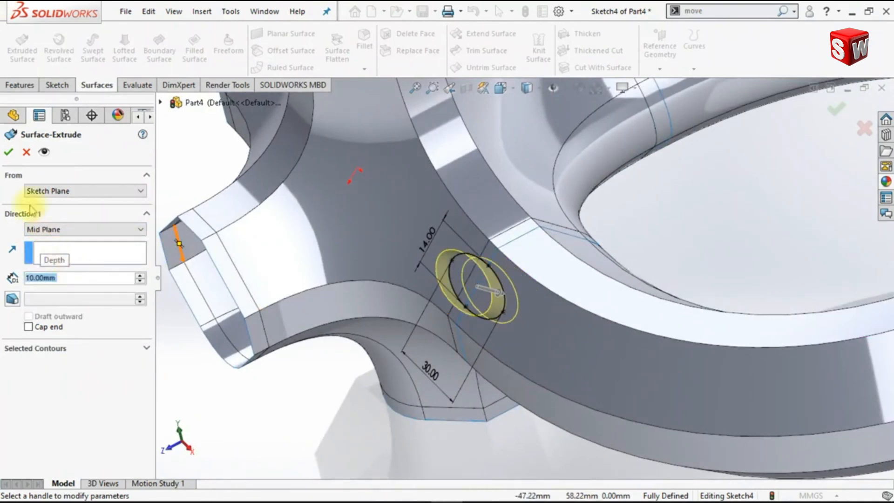
pyautogui.click(9, 152)
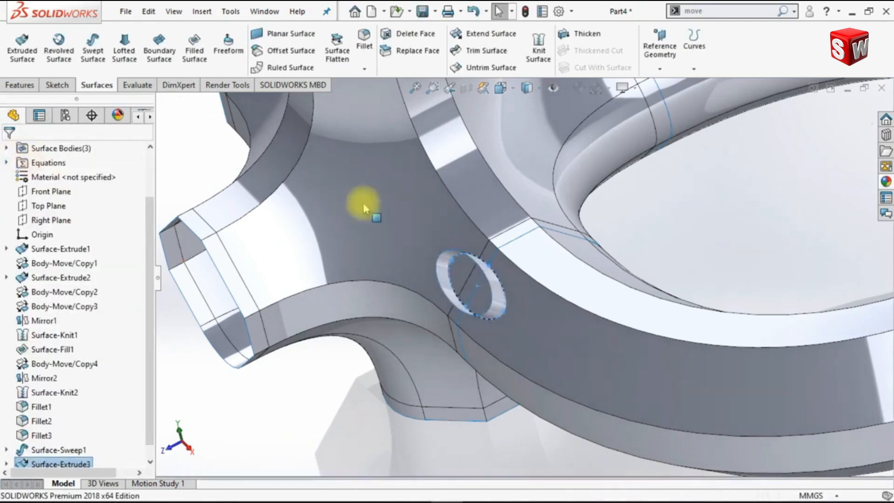
# Create a single lengthwise Face Curve on the swept loop's upper outer face, with the crosswise mesh curves turned off.
pyautogui.hotkey('ctrl', '7')
pyautogui.scroll(-3, 557, 268)
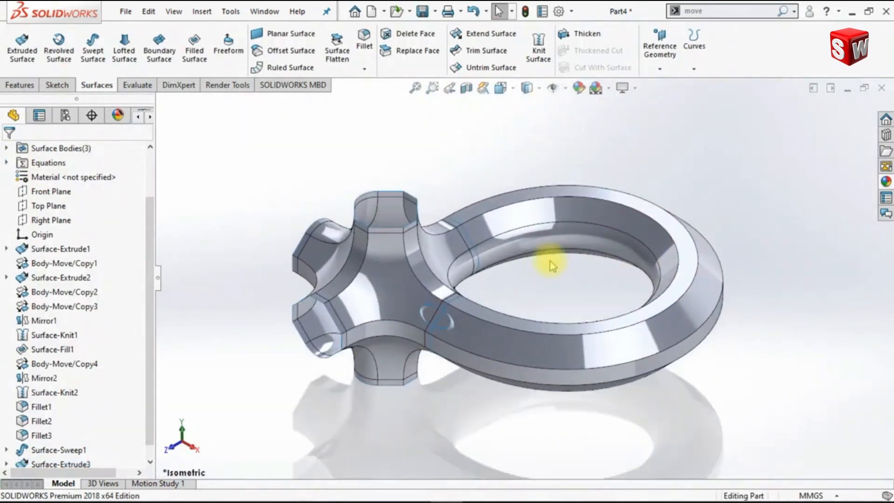
pyautogui.write('FACE')
pyautogui.click(712, 40)
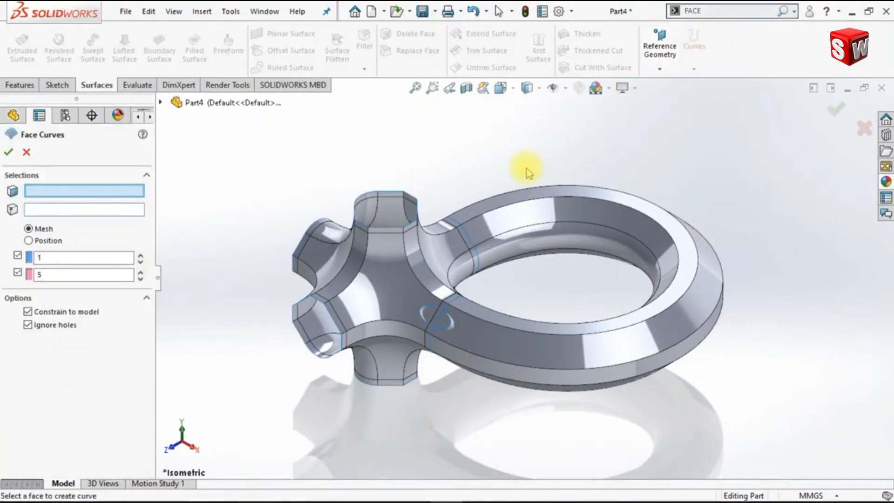
pyautogui.click(530, 356)
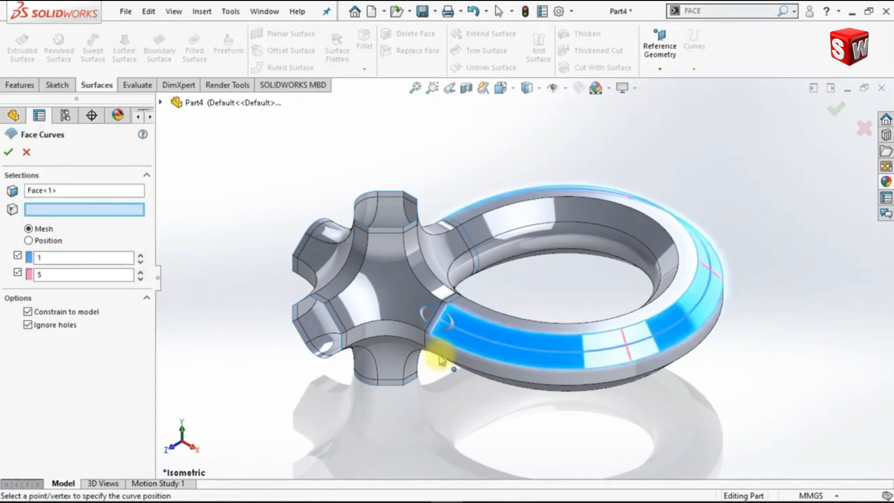
pyautogui.click(18, 273)
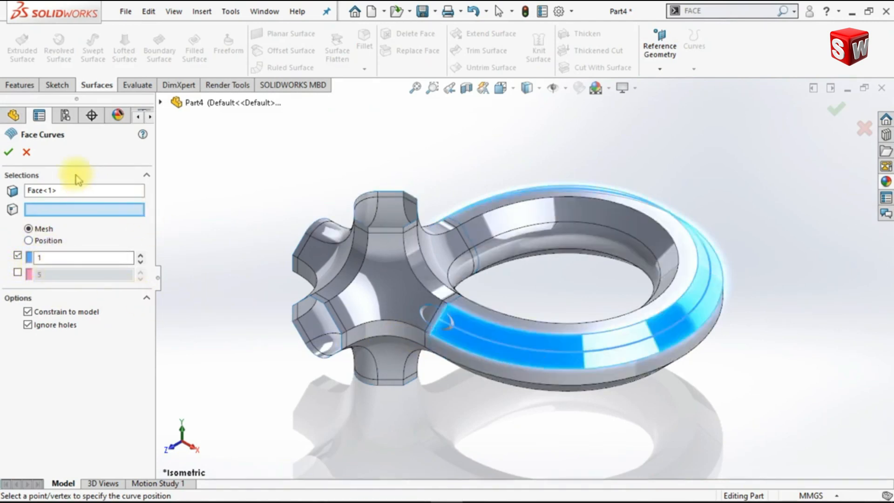
pyautogui.click(9, 154)
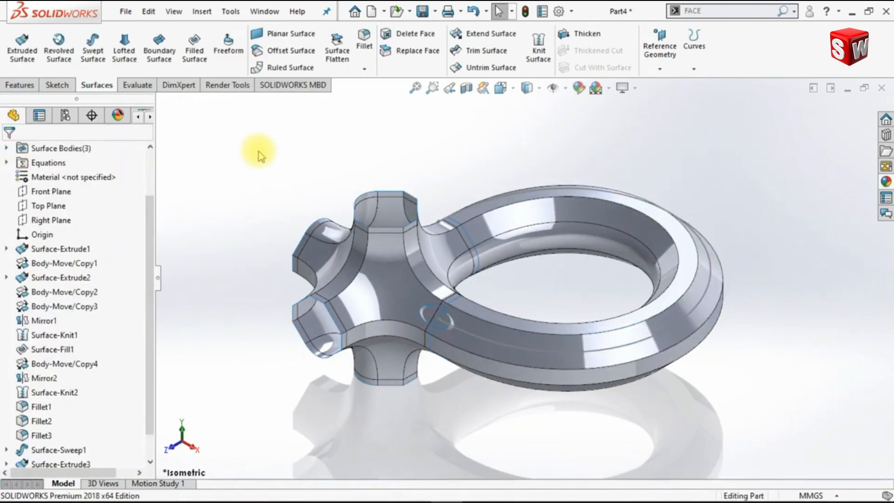
# Start a Curve Driven Pattern along the face curve, using the loop's upper outer face as the face normal.
pyautogui.click(24, 86)
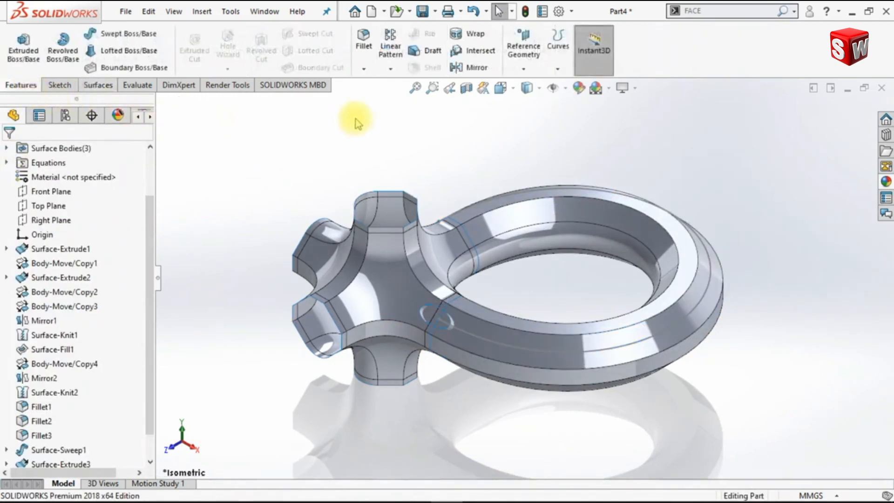
pyautogui.click(390, 69)
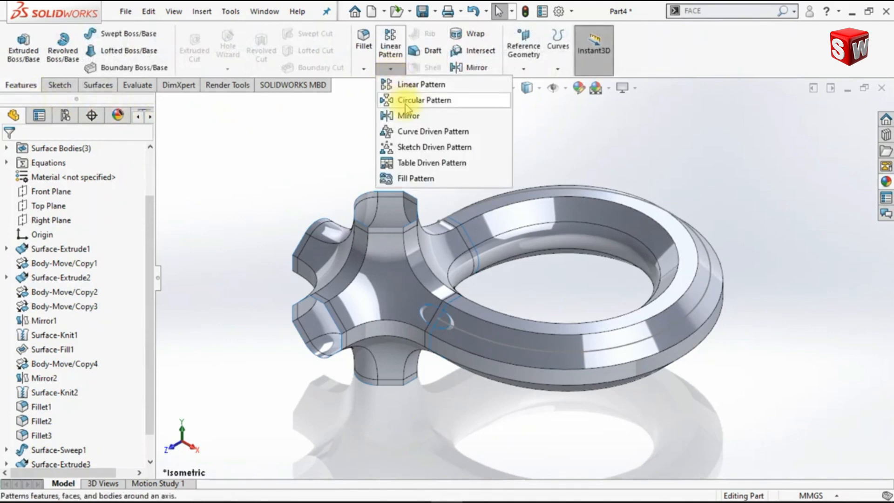
pyautogui.click(415, 132)
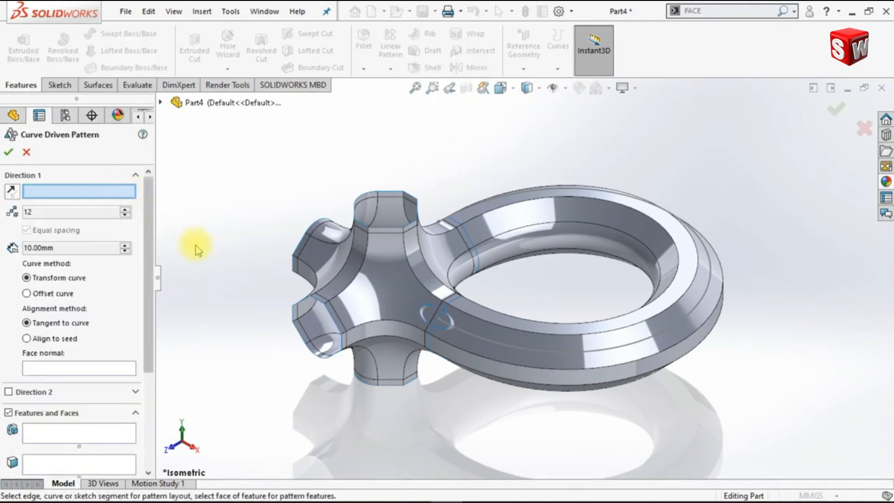
pyautogui.click(473, 341)
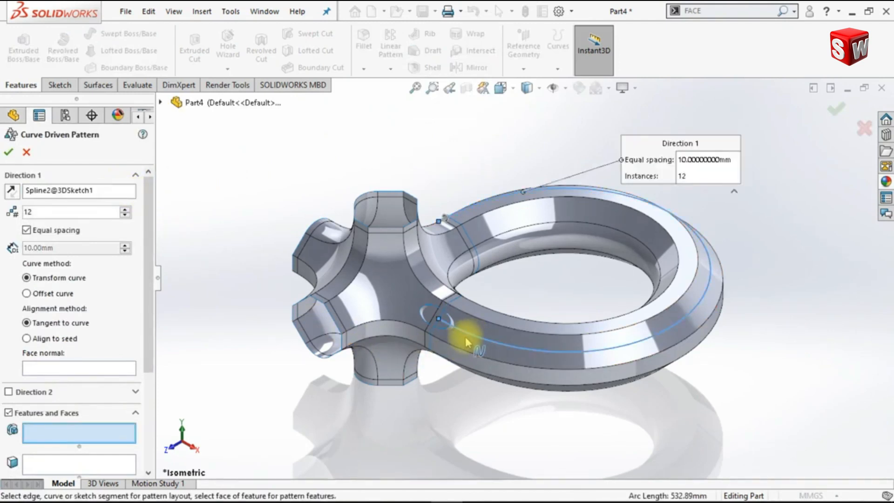
pyautogui.click(124, 375)
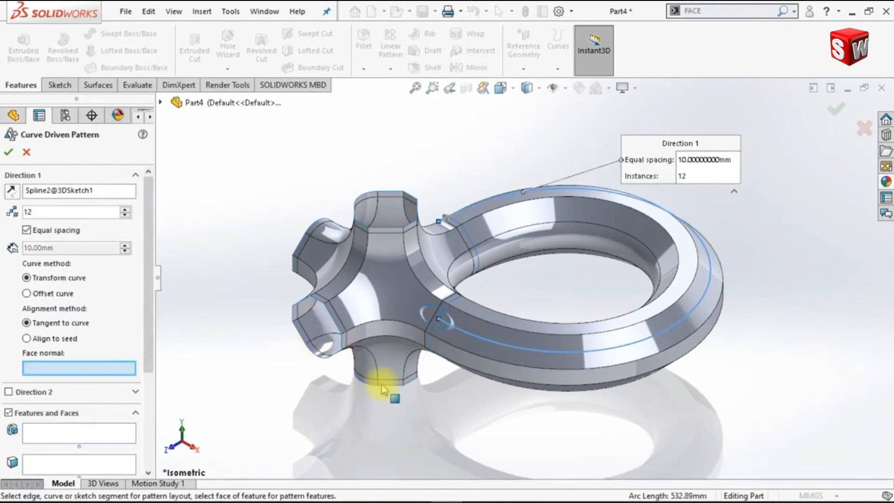
pyautogui.click(492, 354)
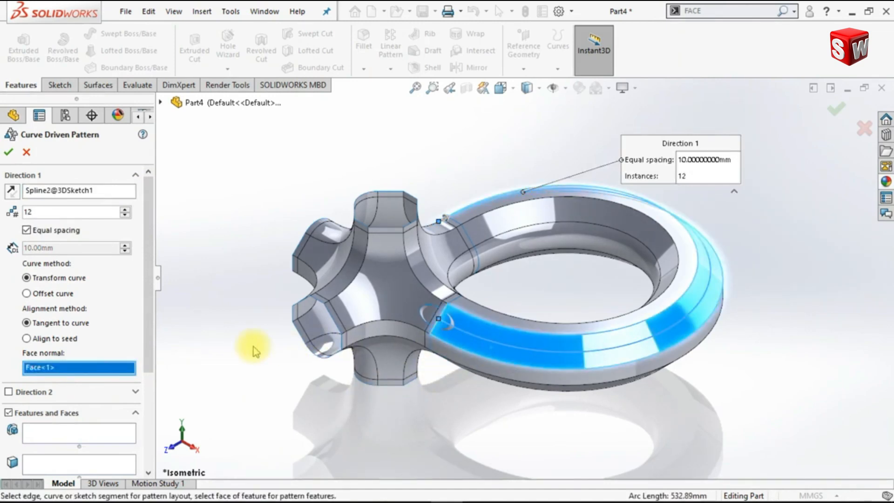
# Set the pattern to repeat bodies instead of features, and select the extruded elliptical surface as the body.
pyautogui.moveTo(150, 338); pyautogui.dragTo(146, 399)
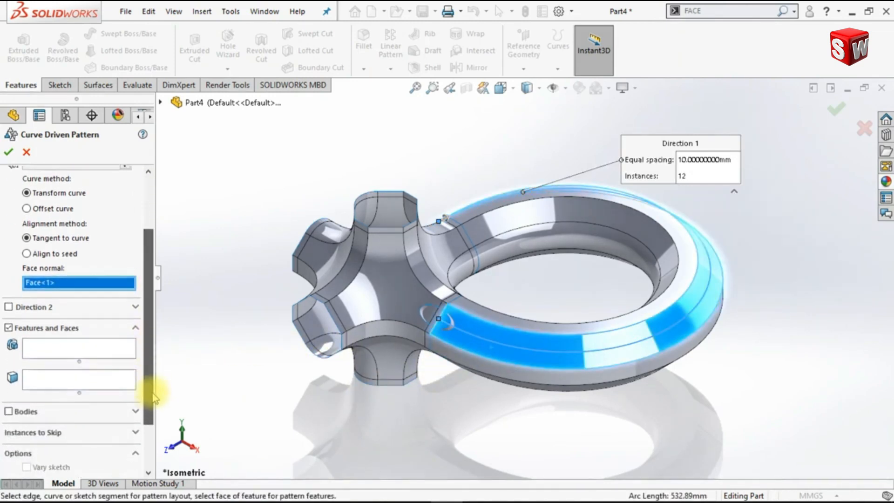
pyautogui.click(9, 406)
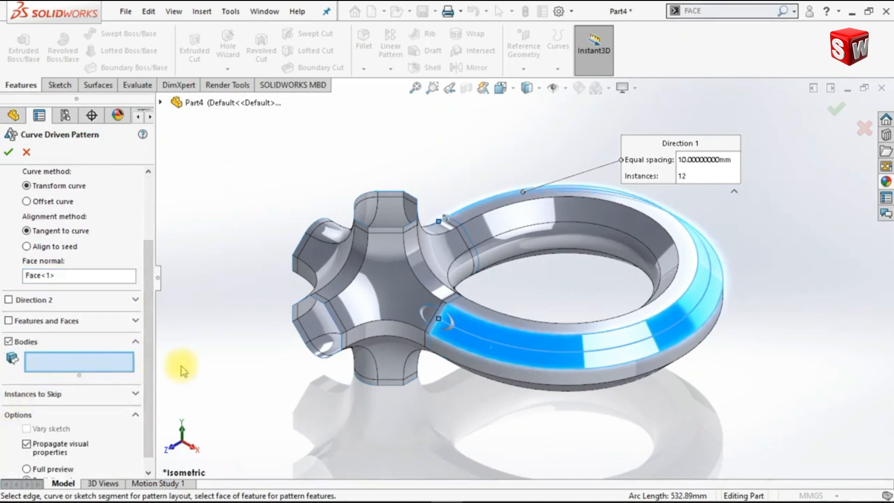
pyautogui.scroll(-5, 473, 332)
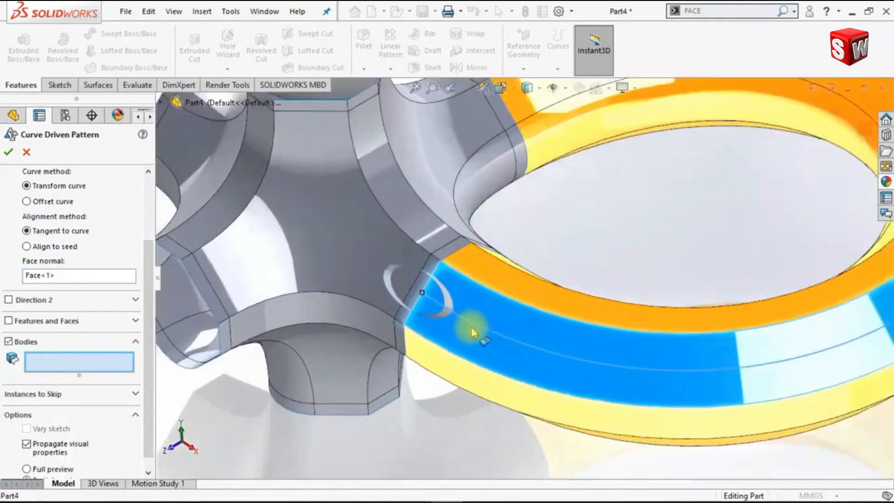
pyautogui.click(473, 332)
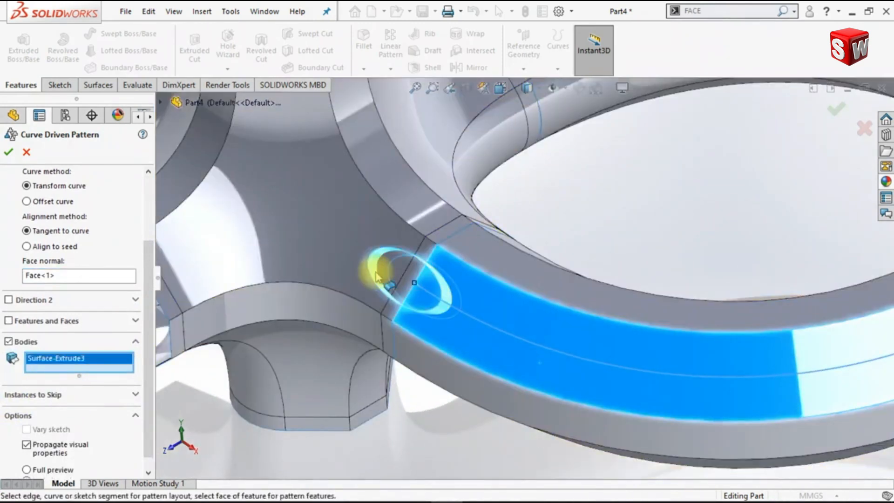
# Reverse the pattern direction so it follows the loop, and create 12 equally spaced instances using Transform curve and Tangent to curve.
pyautogui.scroll(5, 536, 298)
pyautogui.moveTo(667, 127); pyautogui.dragTo(394, 125)
pyautogui.scroll(1, 607, 204)
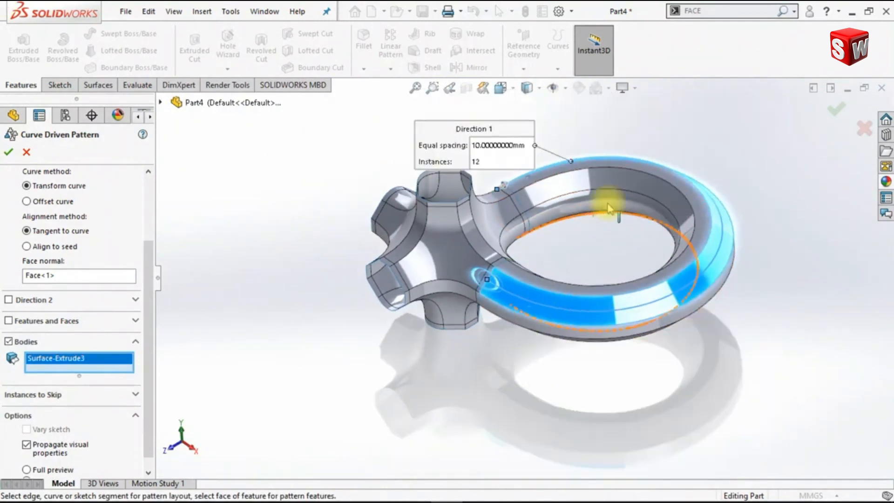
pyautogui.hotkey('ctrl', '7')
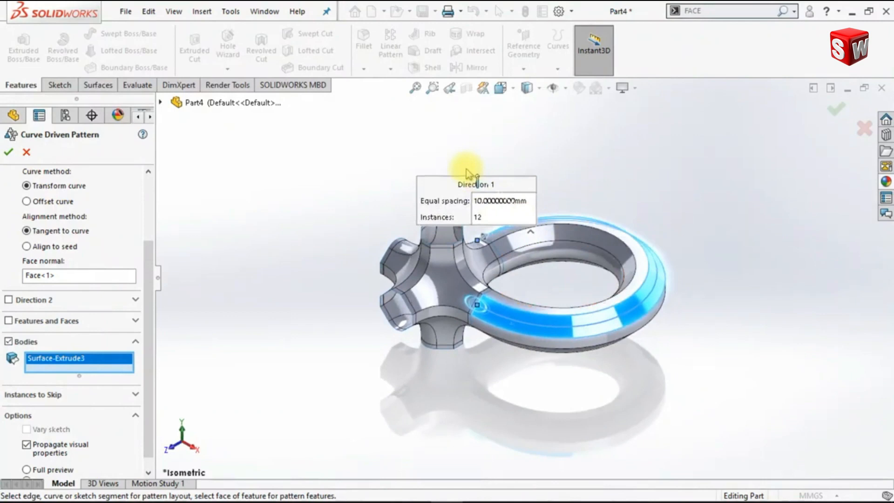
pyautogui.moveTo(466, 169); pyautogui.dragTo(423, 133)
pyautogui.keyDown('shift'); pyautogui.moveTo(587, 259); pyautogui.dragTo(580, 220, button='middle'); pyautogui.keyUp('shift')
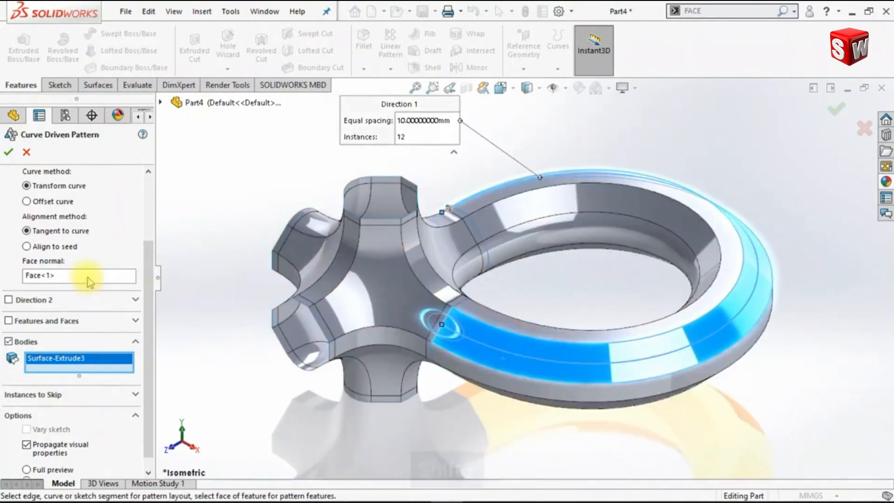
pyautogui.moveTo(150, 262); pyautogui.dragTo(151, 193)
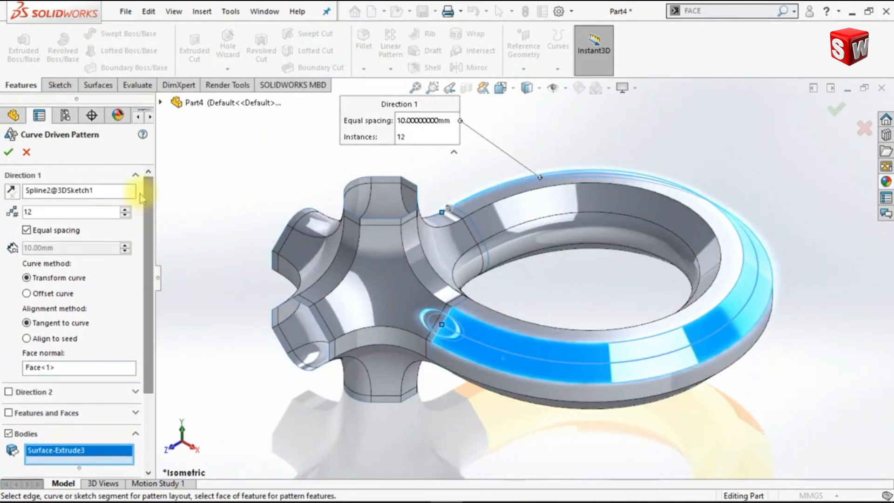
pyautogui.click(11, 191)
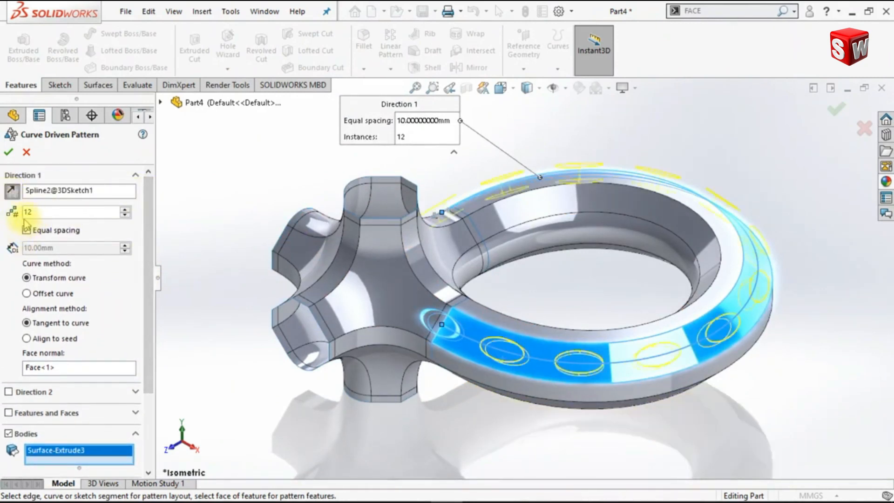
pyautogui.moveTo(274, 181)
pyautogui.mouseDown(button='middle')
pyautogui.moveTo(250, 275)
pyautogui.moveTo(235, 292)
pyautogui.moveTo(252, 293)
pyautogui.mouseUp(button='middle')
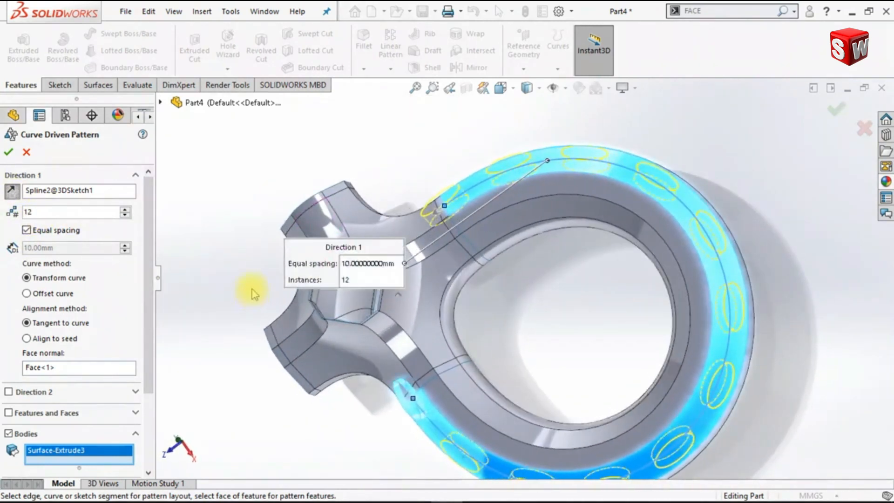
pyautogui.click(10, 152)
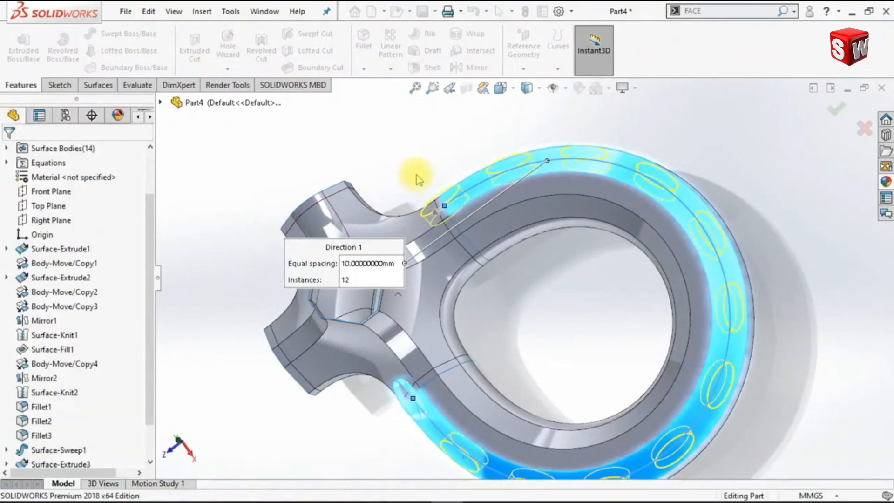
# Hide the face curve's 3D sketch on the loop's upper outer face.
pyautogui.hotkey('ctrl', '7')
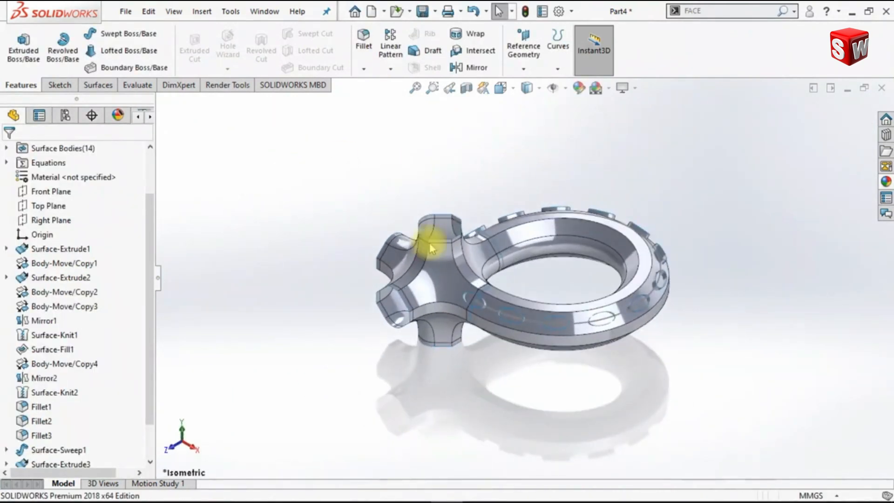
pyautogui.click(579, 323)
pyautogui.click(638, 288)
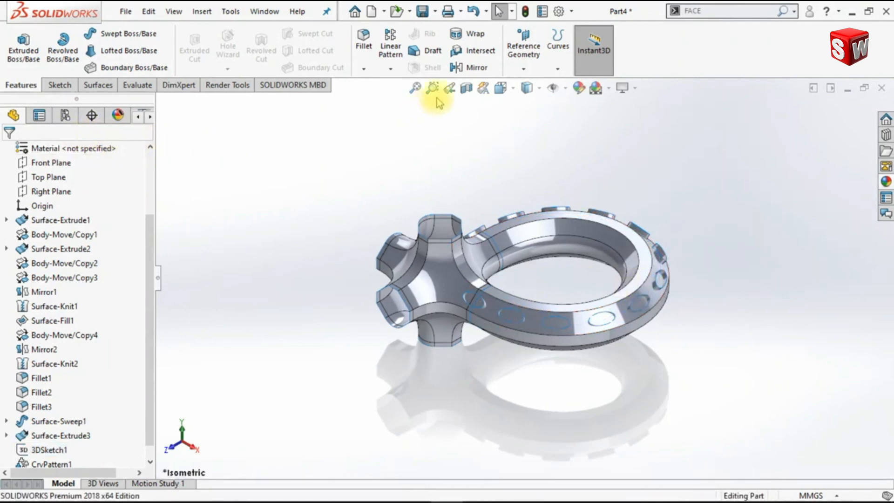
# Mirror all twelve elliptical surface bodies about the Top Plane.
pyautogui.click(471, 67)
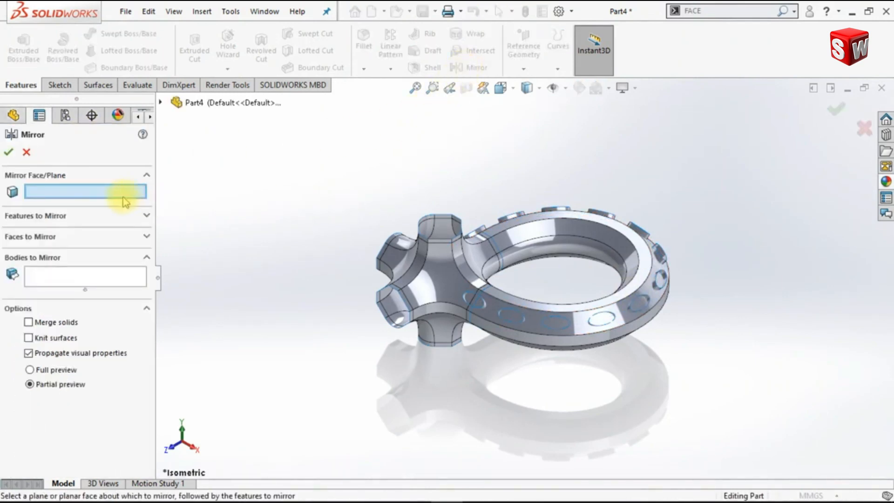
pyautogui.click(160, 102)
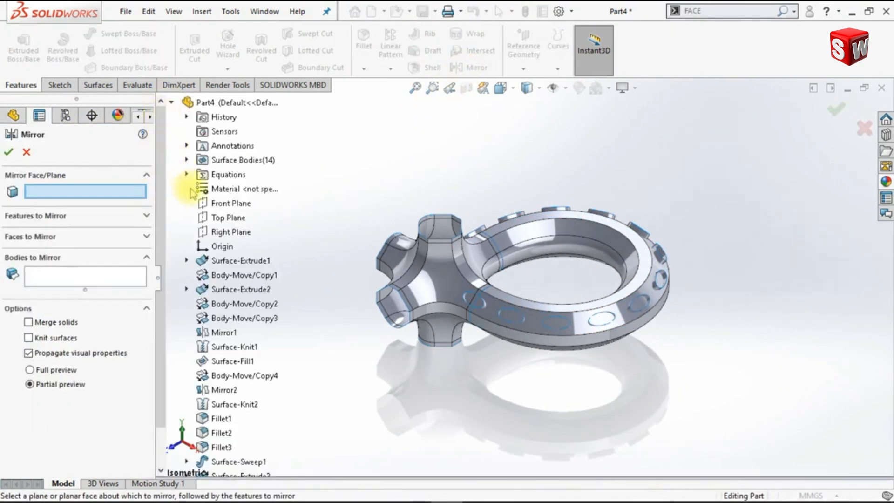
pyautogui.click(205, 219)
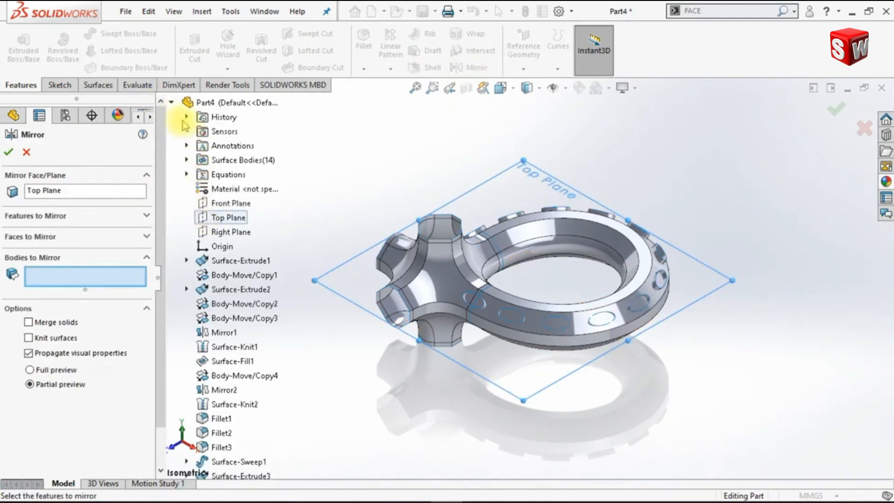
pyautogui.click(171, 104)
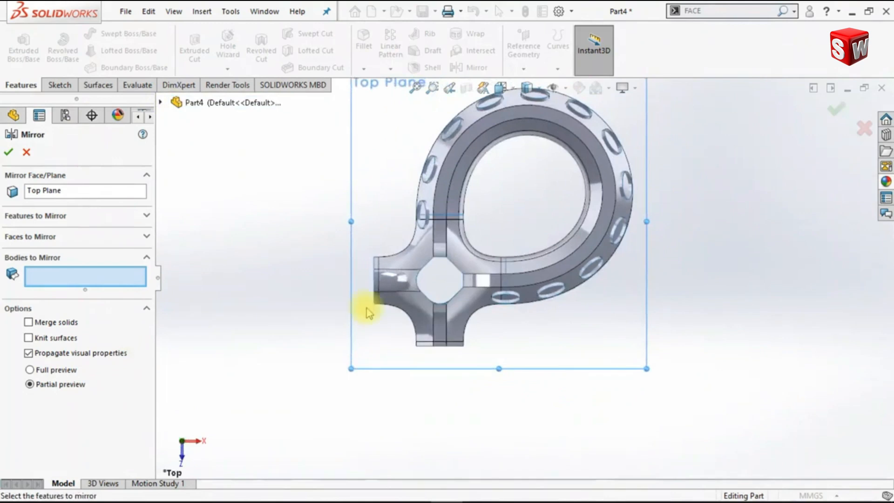
pyautogui.scroll(-2, 546, 152)
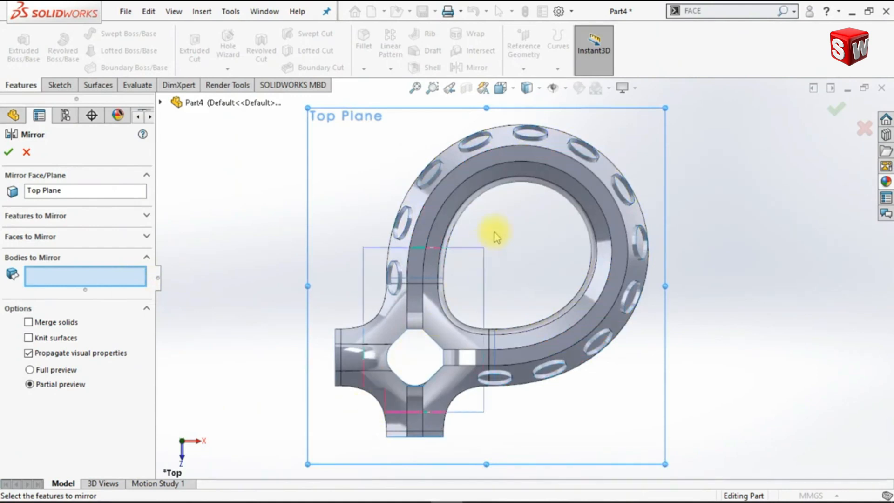
pyautogui.moveTo(364, 412); pyautogui.dragTo(680, 115)
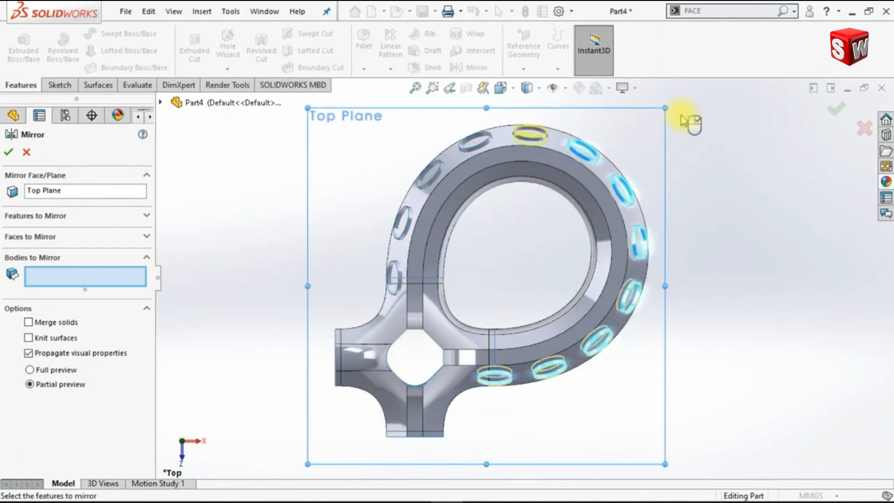
pyautogui.click(589, 180)
pyautogui.moveTo(739, 300); pyautogui.dragTo(568, 319, button='middle')
pyautogui.click(58, 188)
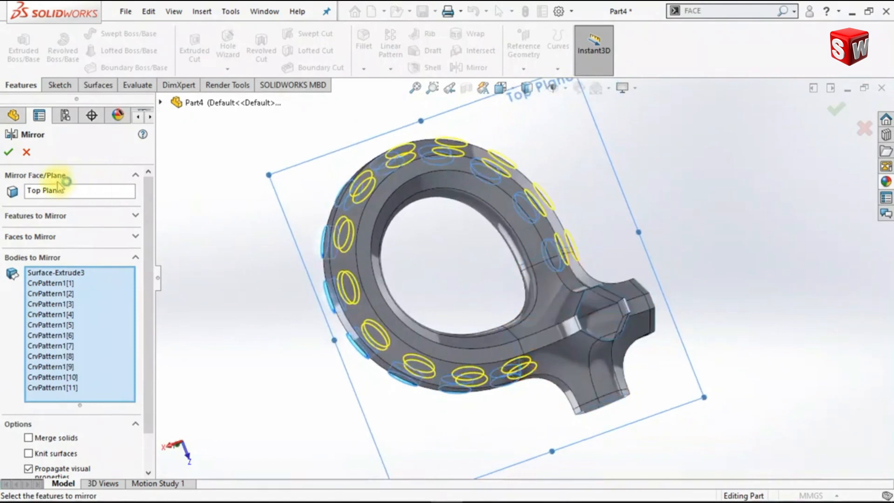
pyautogui.click(8, 152)
# Start Move/Copy Bodies with copying enabled, and select the swept loop and all its elliptical surface bodies.
pyautogui.hotkey('ctrl', '7')
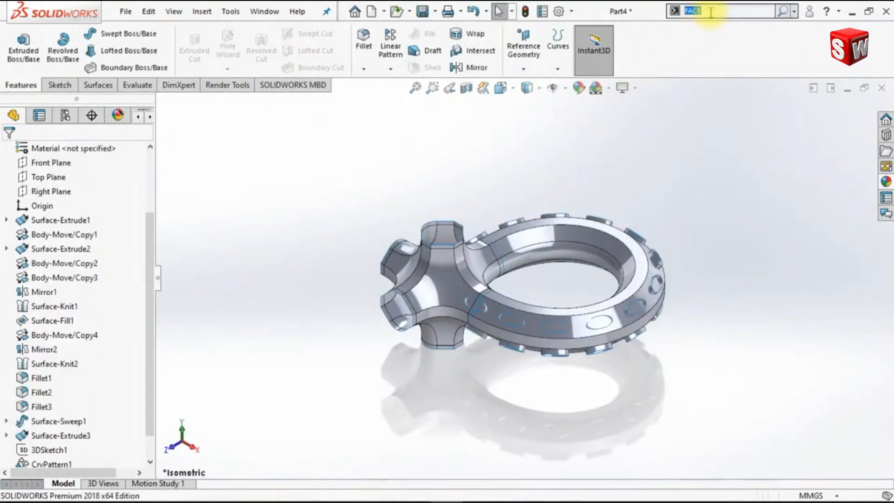
pyautogui.write('MOVW')
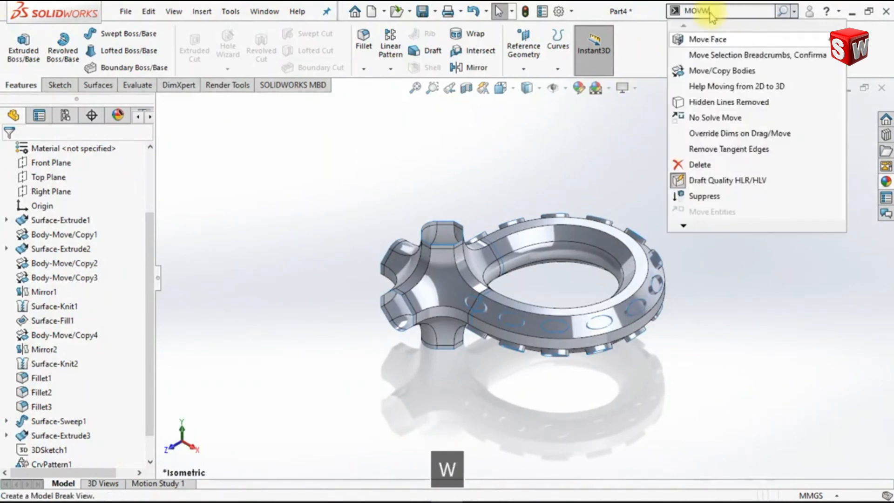
pyautogui.press('BackSpace')
pyautogui.write('E')
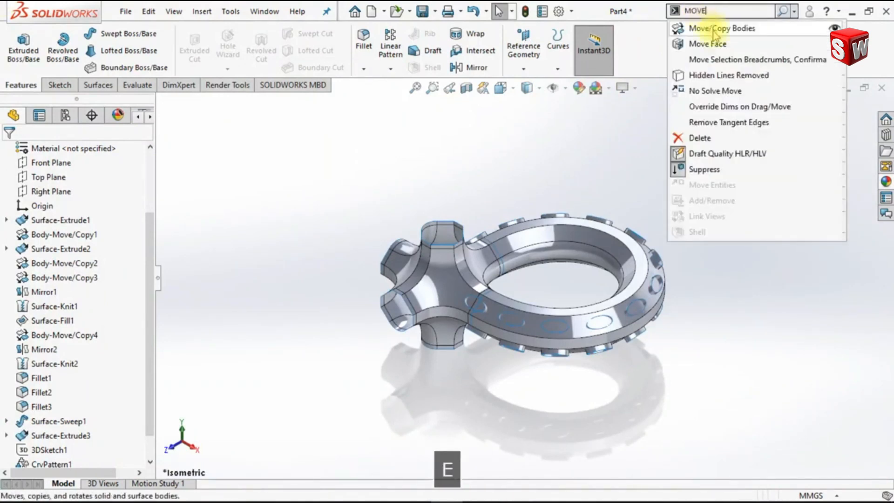
pyautogui.click(716, 33)
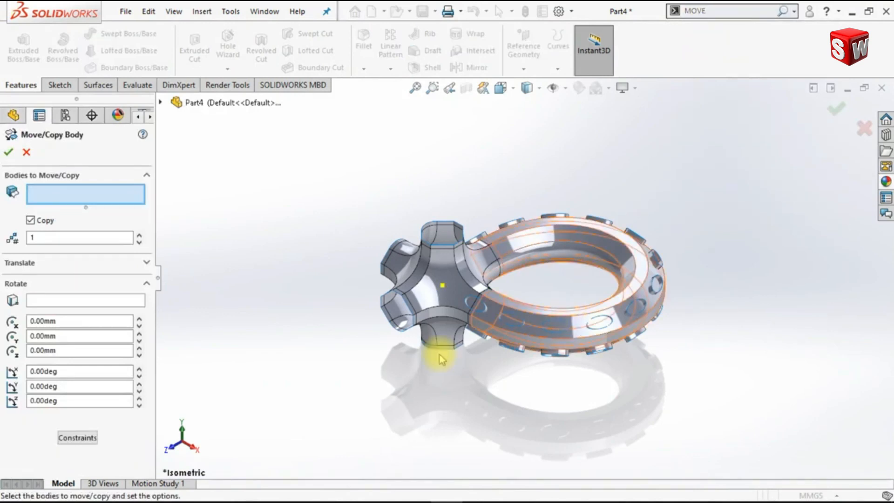
pyautogui.click(183, 435)
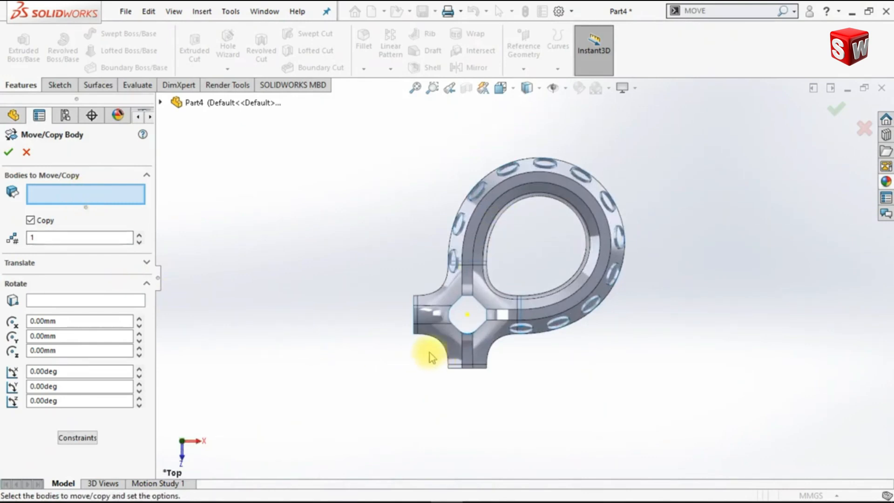
pyautogui.moveTo(647, 157); pyautogui.dragTo(655, 144)
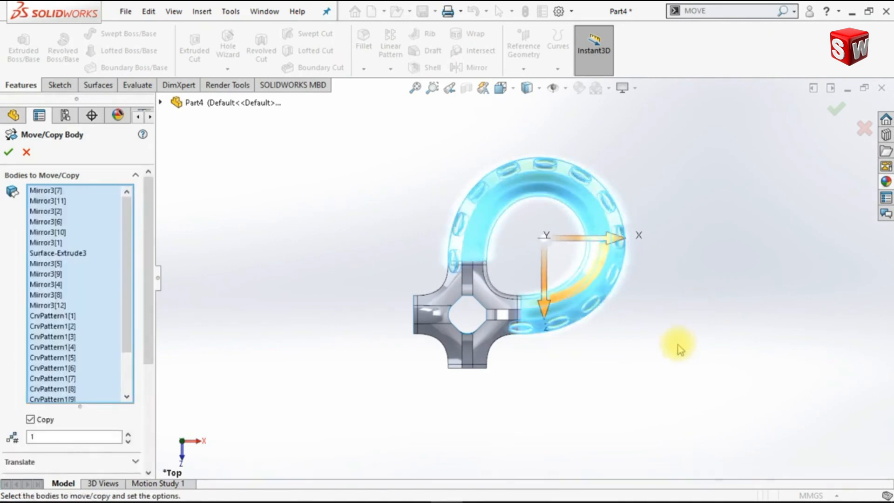
# Use the part's origin as the rotation reference for the copied bodies.
pyautogui.hotkey('ctrl', '7')
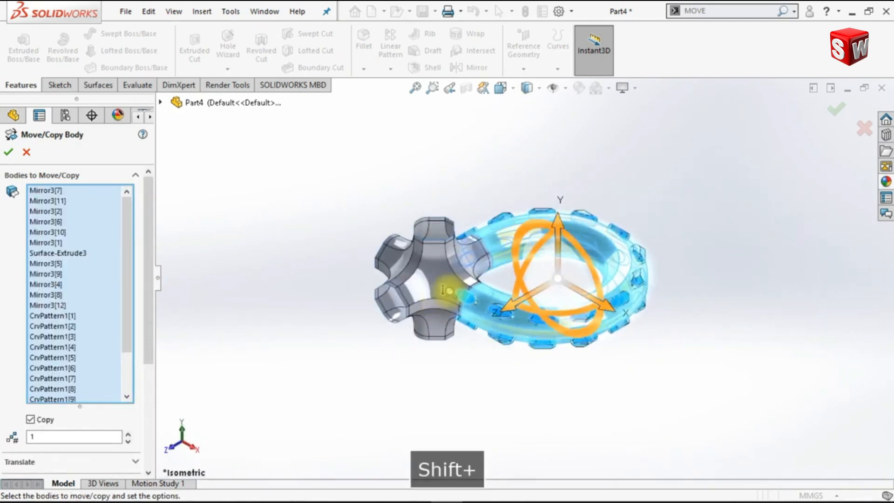
pyautogui.keyDown('shift'); pyautogui.moveTo(449, 291); pyautogui.dragTo(450, 289, button='middle'); pyautogui.keyUp('shift')
pyautogui.keyDown('ctrl'); pyautogui.moveTo(517, 280); pyautogui.dragTo(559, 278, button='middle'); pyautogui.keyUp('ctrl')
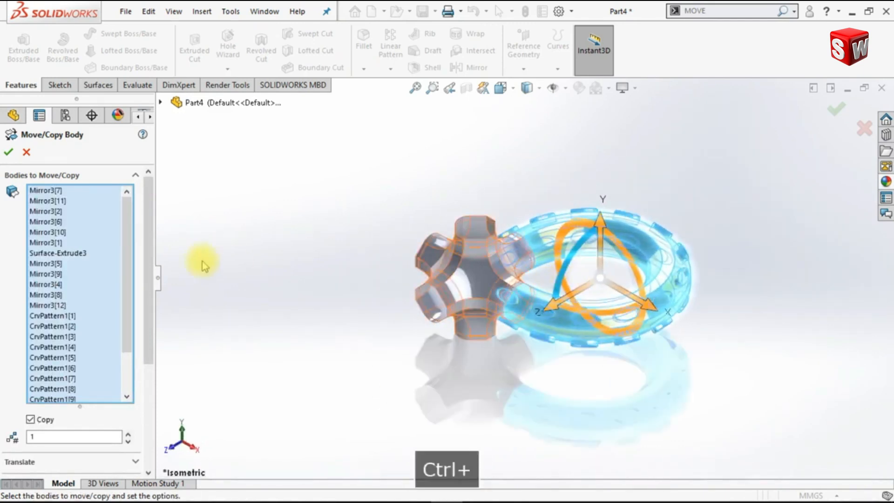
pyautogui.moveTo(150, 243); pyautogui.dragTo(149, 365)
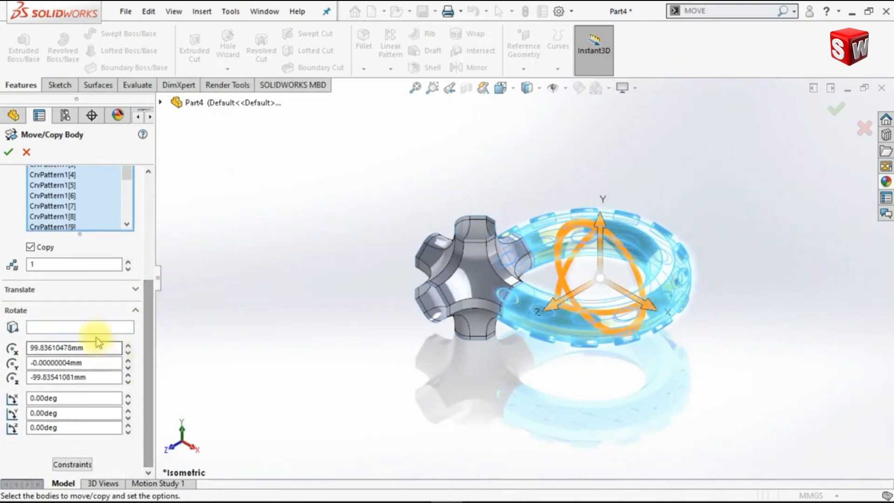
pyautogui.click(91, 328)
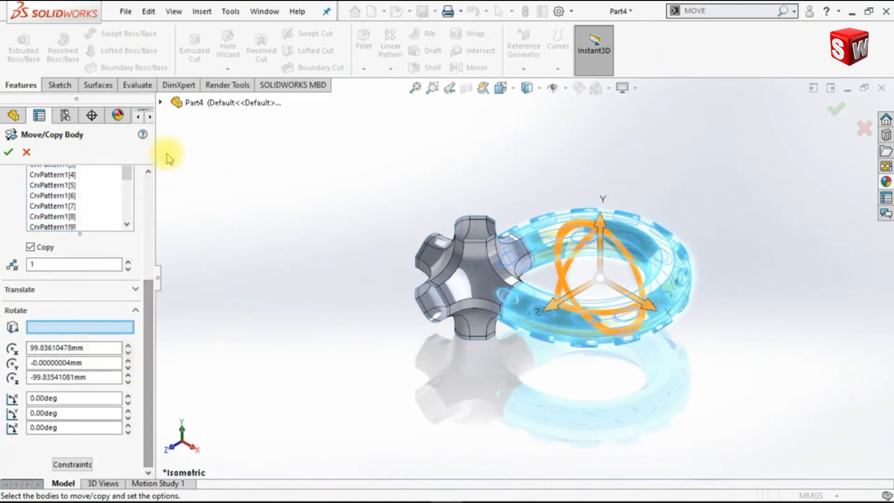
pyautogui.click(160, 103)
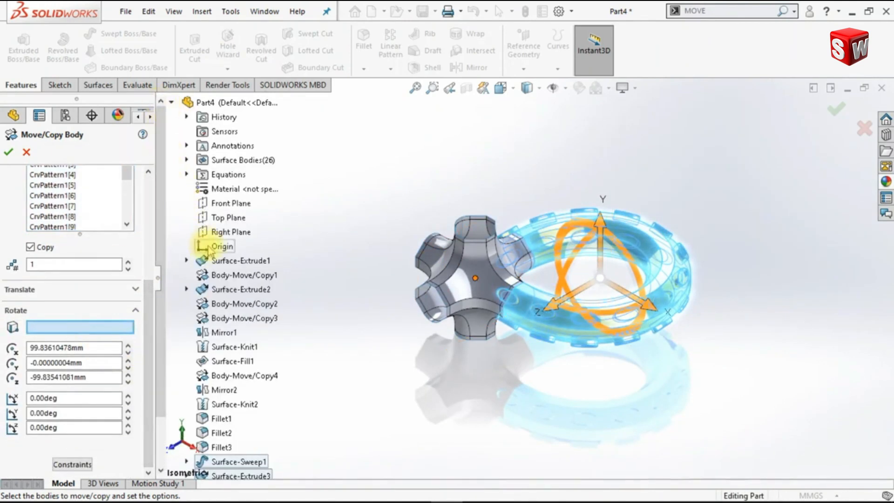
pyautogui.click(210, 250)
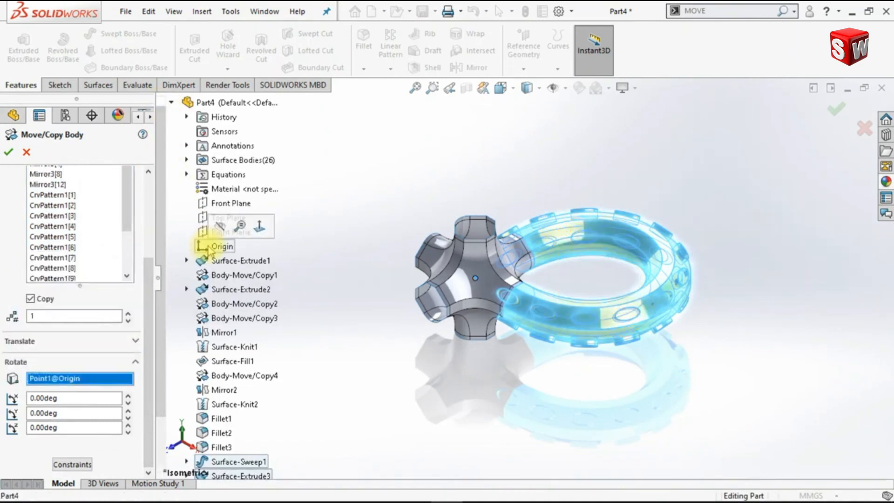
pyautogui.click(172, 104)
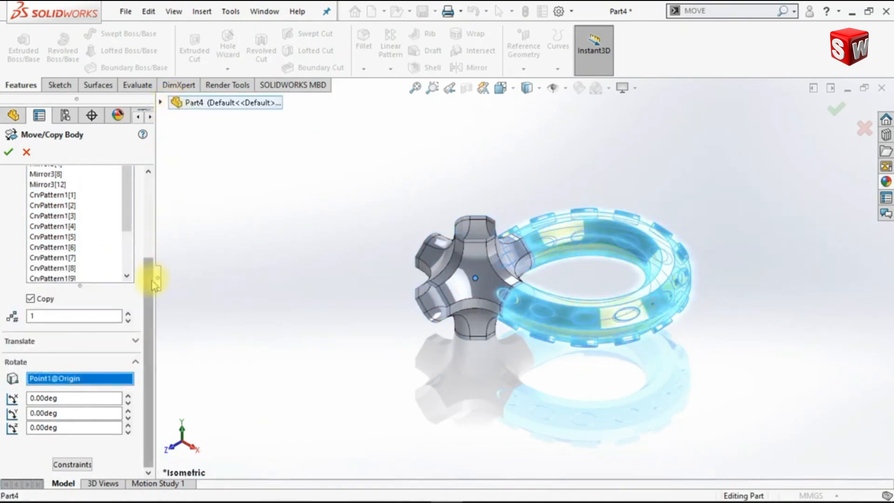
# Rotate the copies 90 degrees about both X and Y, and create 2 copies of the loop and its elliptical surfaces.
pyautogui.click(93, 398)
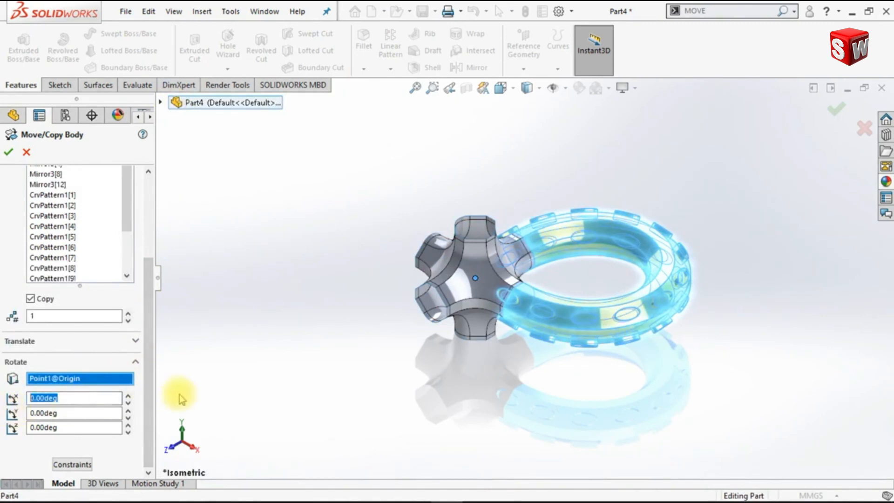
pyautogui.write('90')
pyautogui.press('Return')
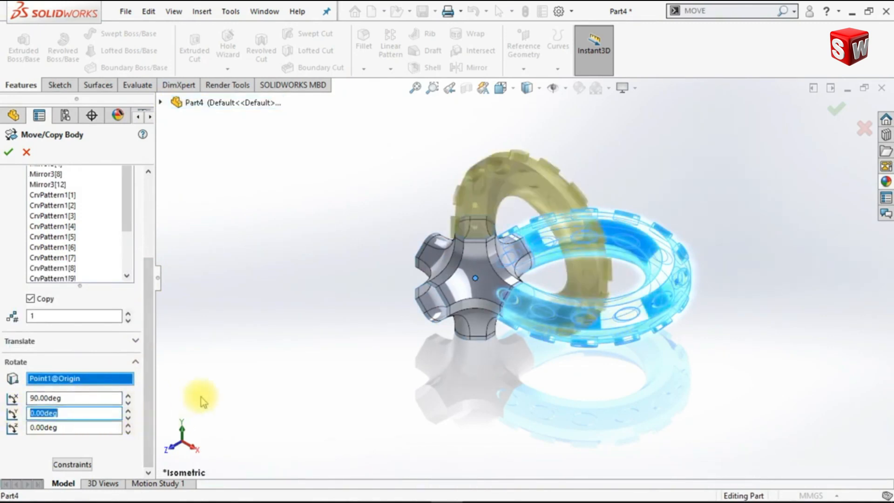
pyautogui.write('90')
pyautogui.press('Return')
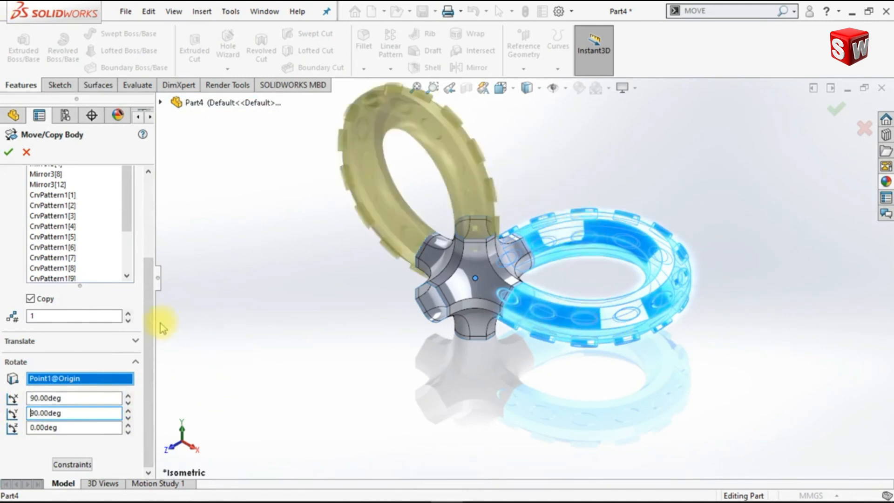
pyautogui.click(127, 313)
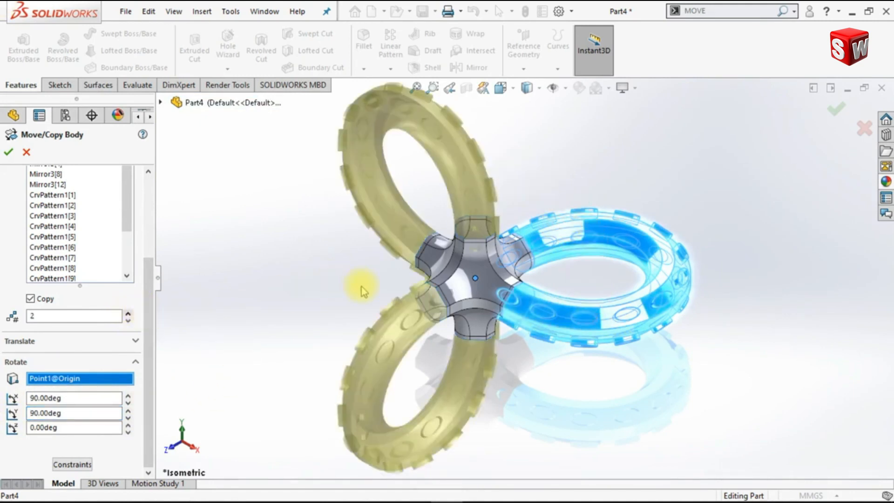
pyautogui.moveTo(324, 285); pyautogui.dragTo(323, 239, button='middle')
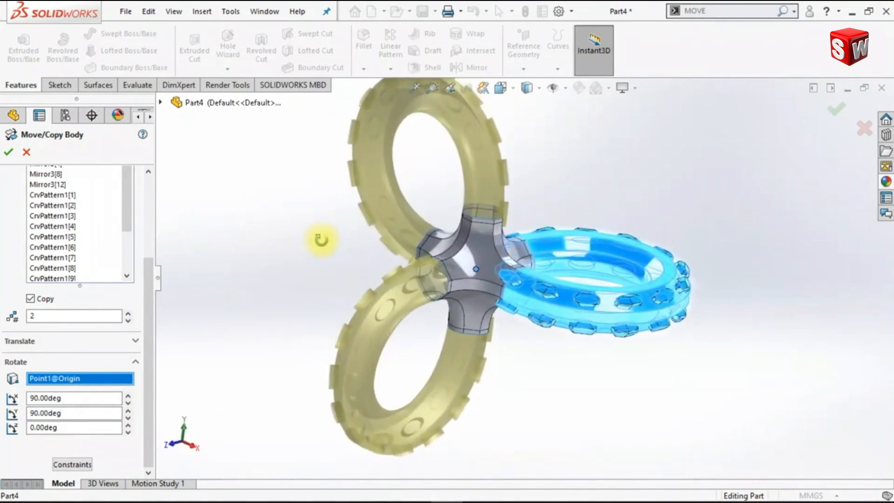
pyautogui.click(10, 152)
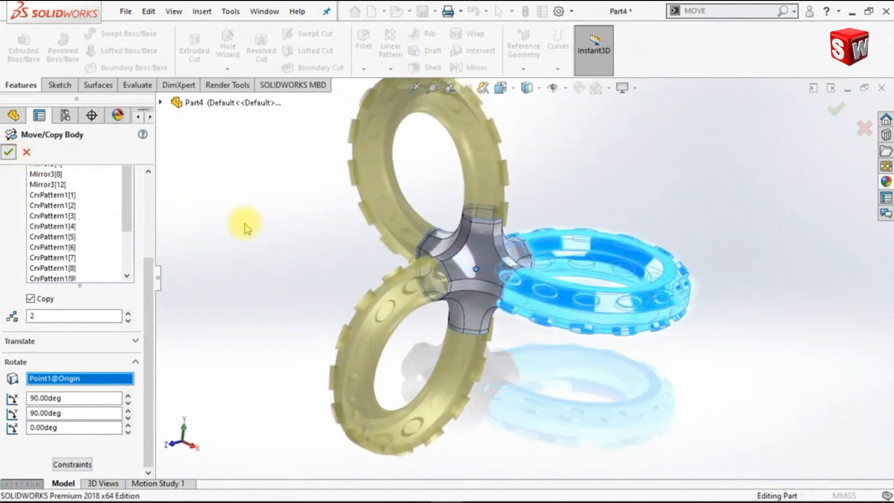
# Knit the three loops and the central hub into one surface with Merge entities enabled.
pyautogui.hotkey('ctrl', '7')
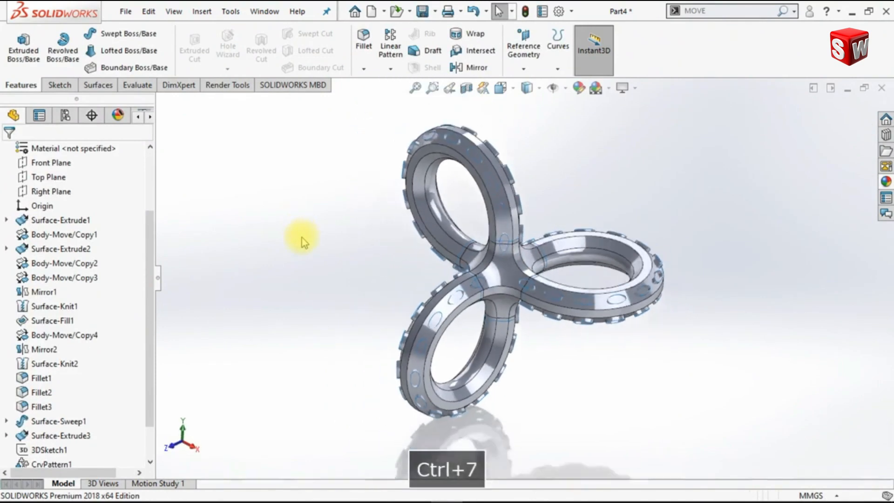
pyautogui.hotkey('shift', 'z')
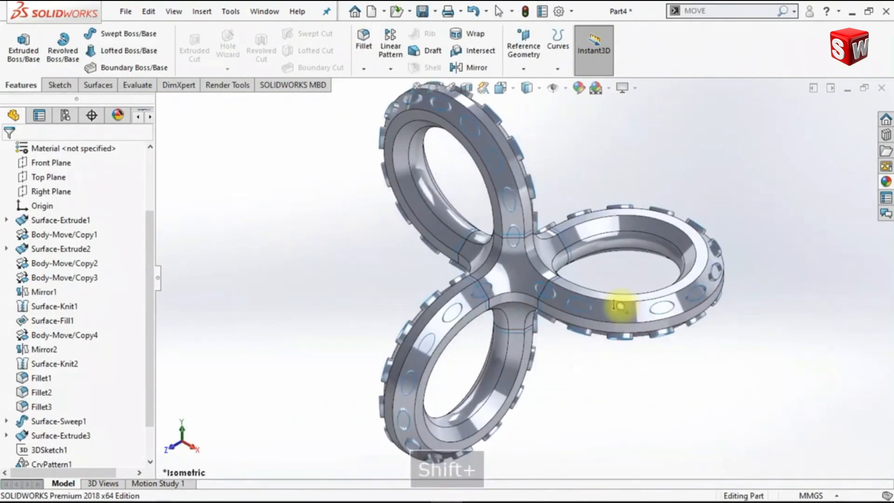
pyautogui.click(98, 85)
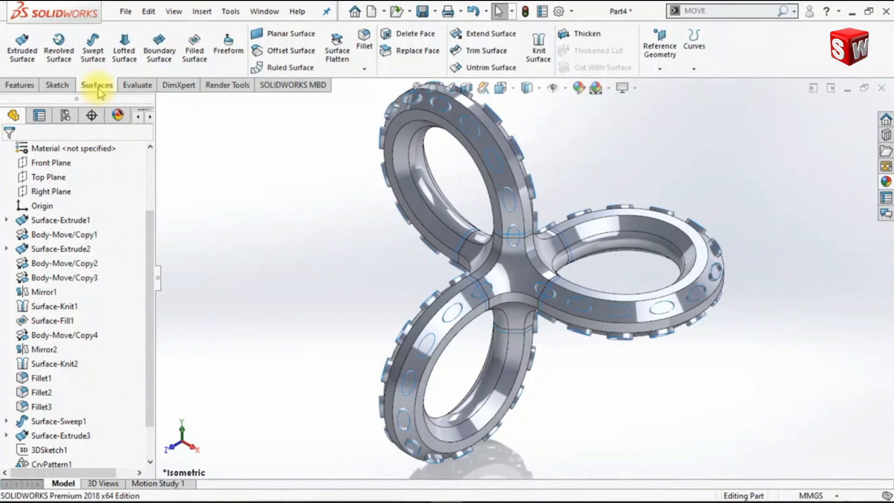
pyautogui.click(539, 50)
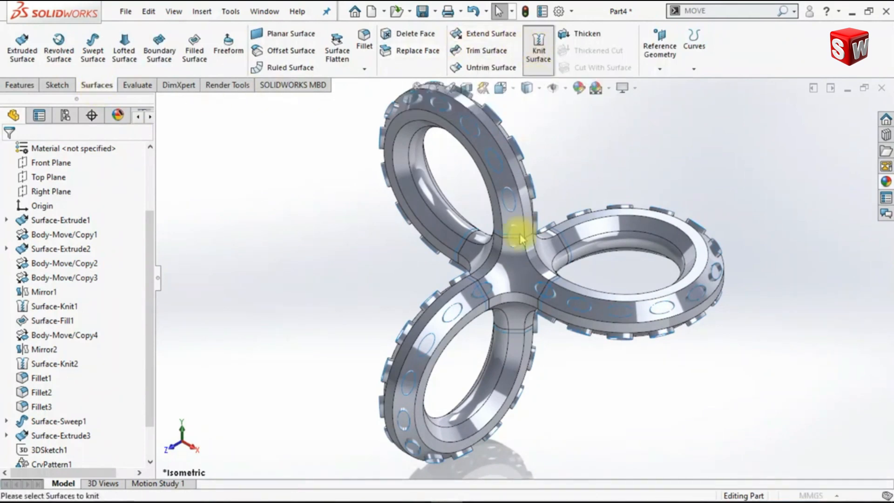
pyautogui.click(458, 226)
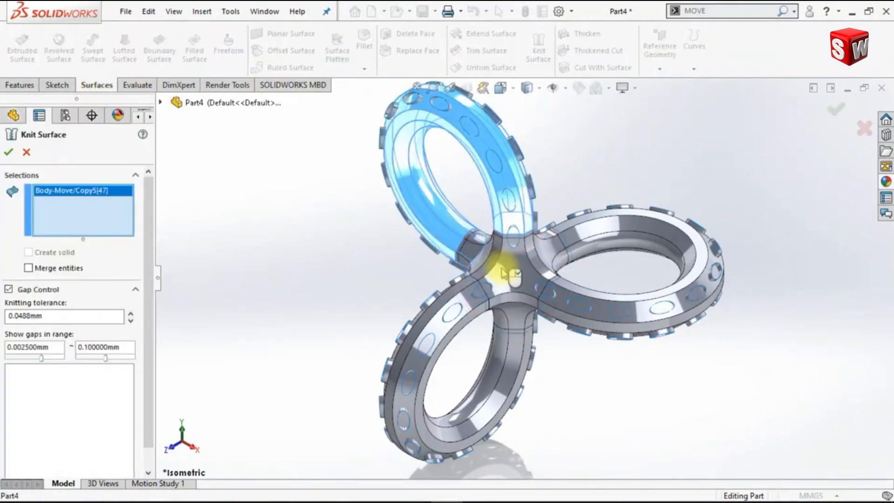
pyautogui.click(553, 258)
pyautogui.click(593, 234)
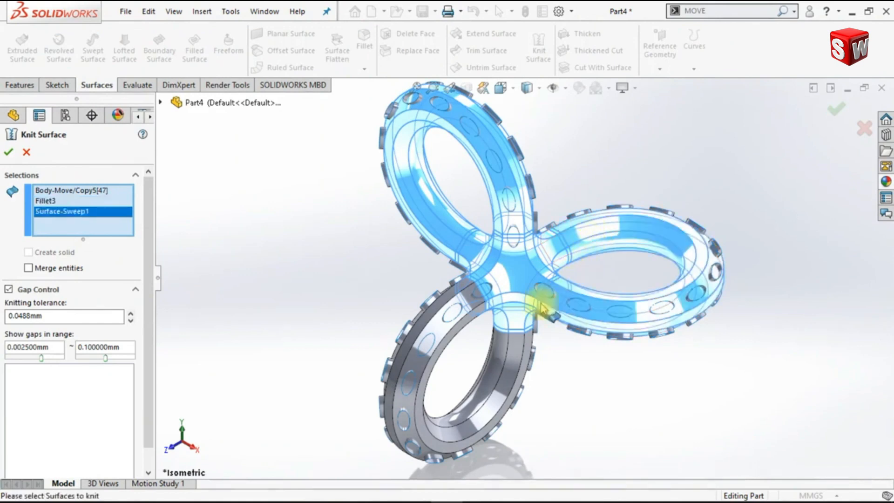
pyautogui.click(502, 350)
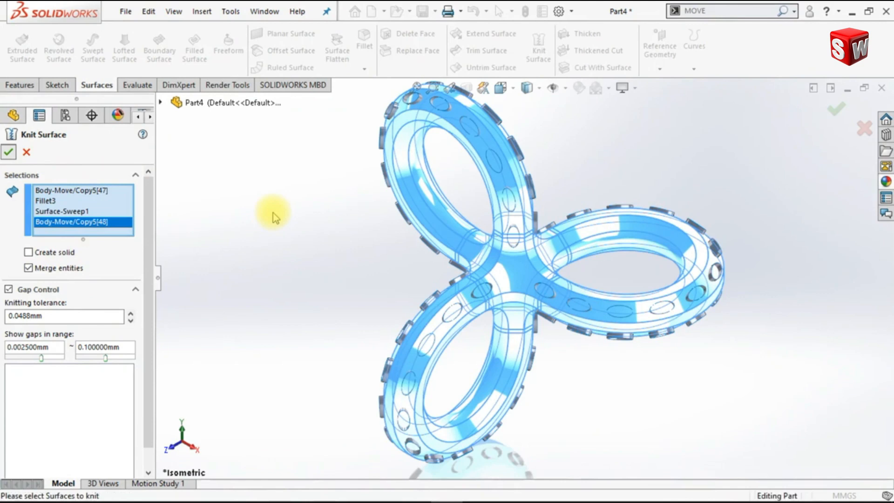
# Select the connected chain of faces running around the rims of all three loops and remove them with Delete Face's Delete option.
pyautogui.click(523, 194)
pyautogui.rightClick(524, 198)
pyautogui.click(550, 204)
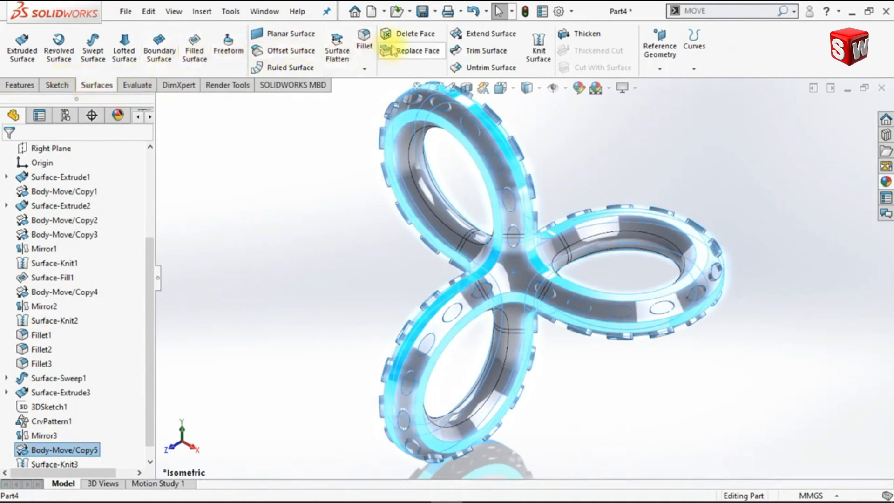
pyautogui.click(408, 40)
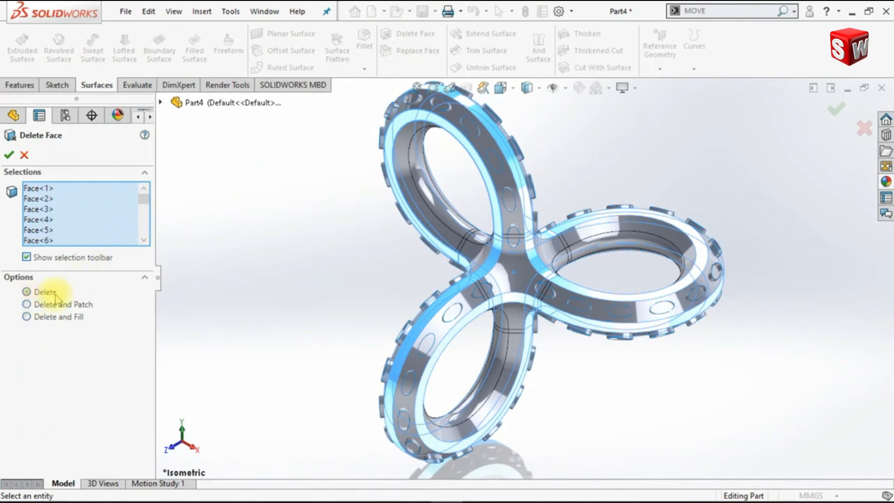
pyautogui.click(9, 155)
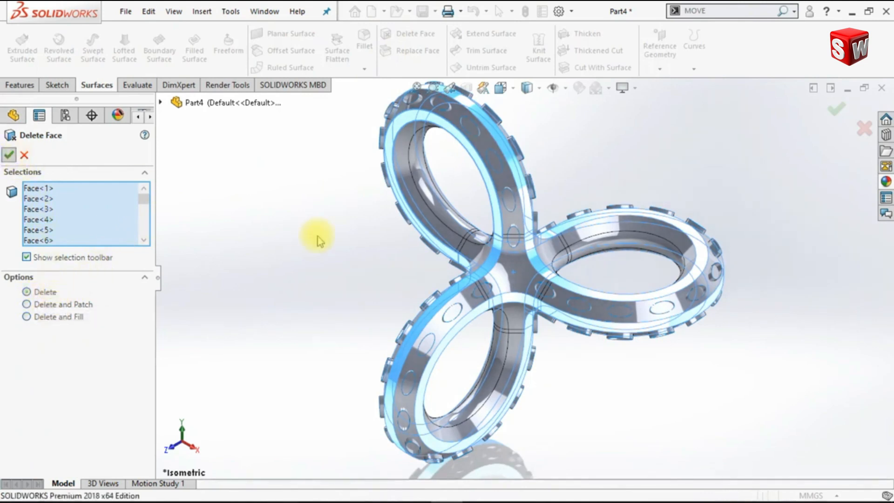
# Trim the three-loop surface and all elliptical surfaces against each other with a Mutual trim, keeping the connected loop-and-hub surface.
pyautogui.scroll(2, 372, 248)
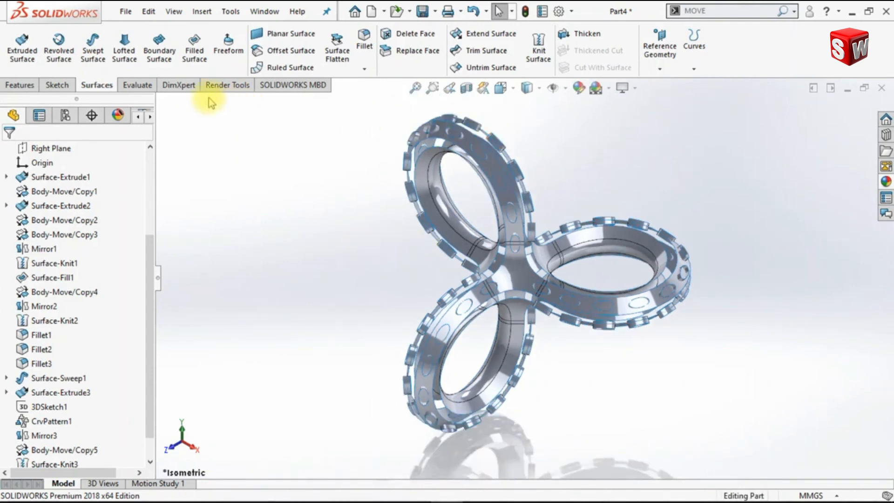
pyautogui.click(500, 54)
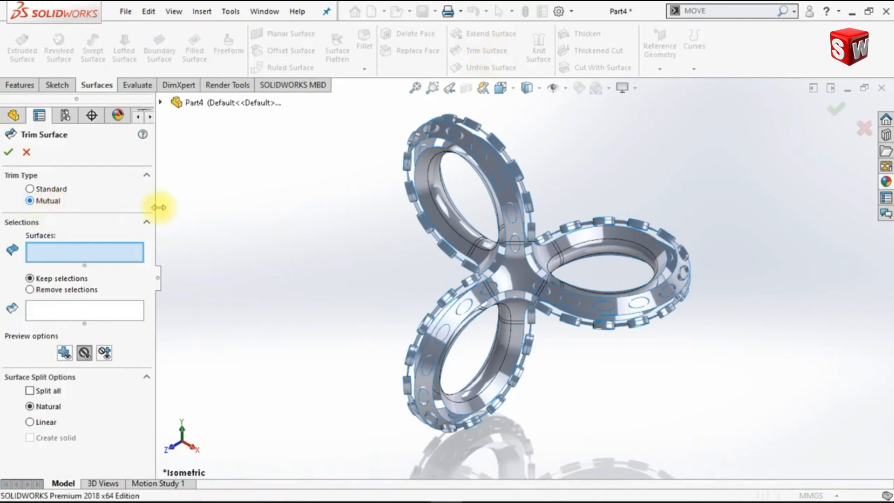
pyautogui.moveTo(332, 103); pyautogui.dragTo(742, 450)
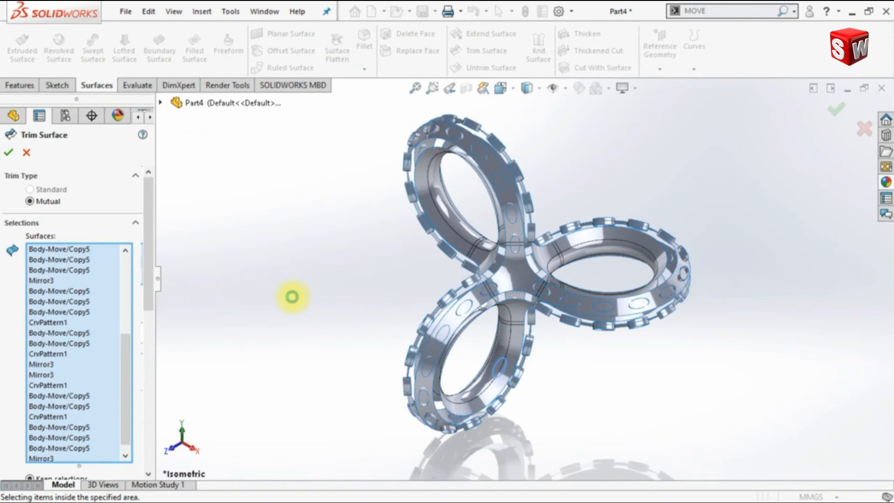
pyautogui.moveTo(158, 285); pyautogui.dragTo(154, 395)
pyautogui.moveTo(151, 328); pyautogui.dragTo(153, 357)
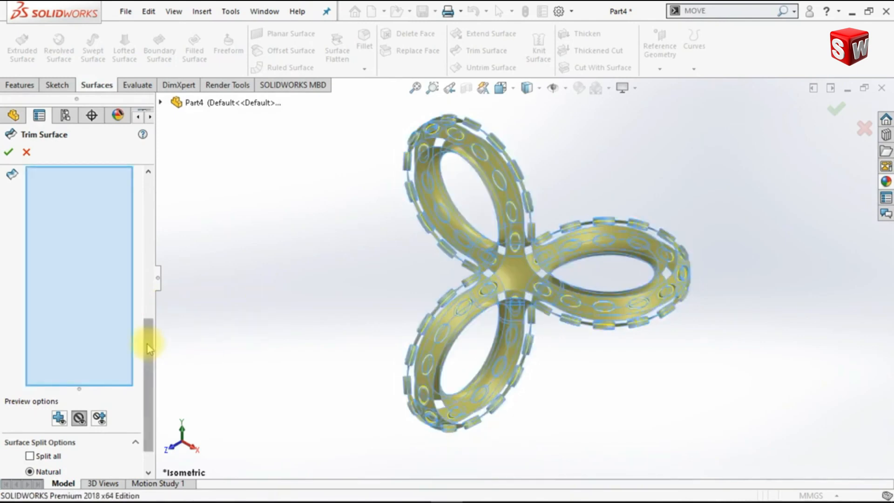
pyautogui.moveTo(147, 342)
pyautogui.mouseDown()
pyautogui.moveTo(144, 328)
pyautogui.moveTo(143, 338)
pyautogui.mouseUp()
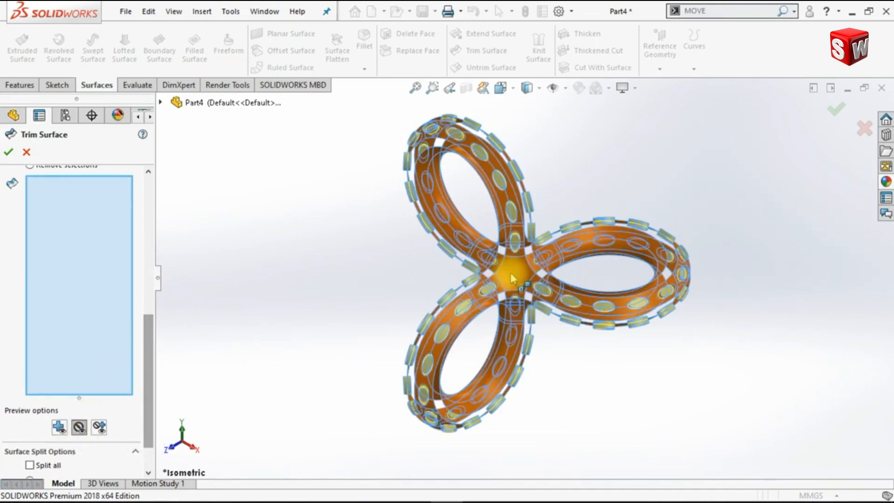
pyautogui.moveTo(150, 329); pyautogui.dragTo(163, 290)
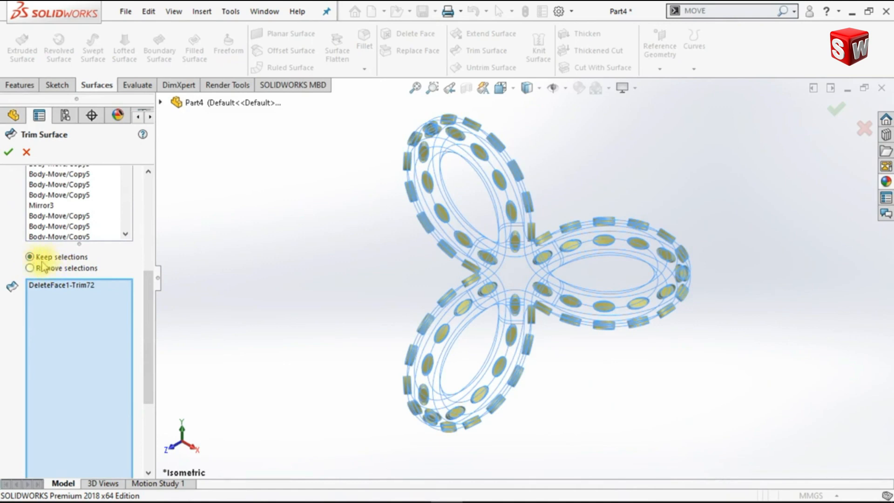
pyautogui.moveTo(152, 285); pyautogui.dragTo(71, 196)
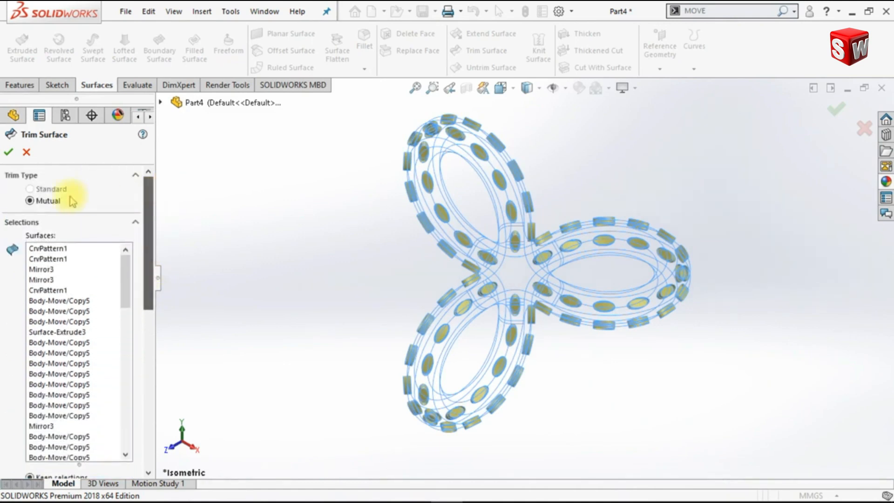
pyautogui.click(10, 153)
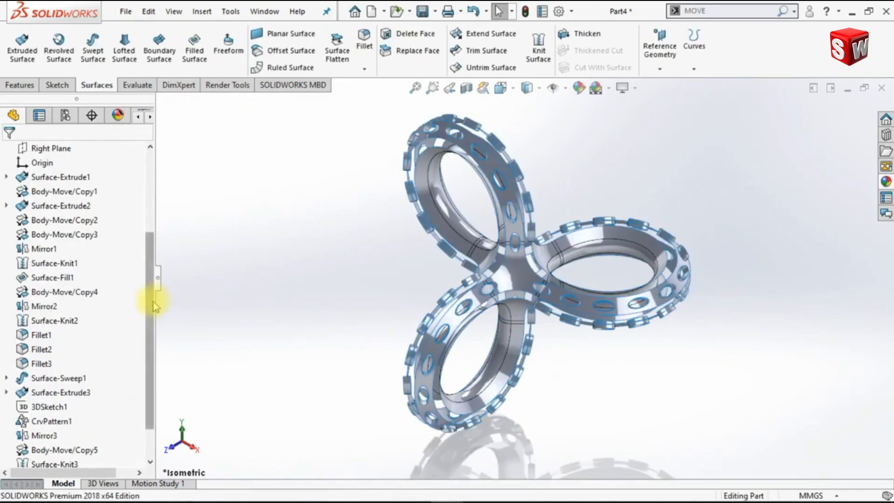
# Hide all the elliptical cutter surfaces so that only the trimmed three-loop surface is displayed.
pyautogui.scroll(-3, 132, 413)
pyautogui.click(75, 450)
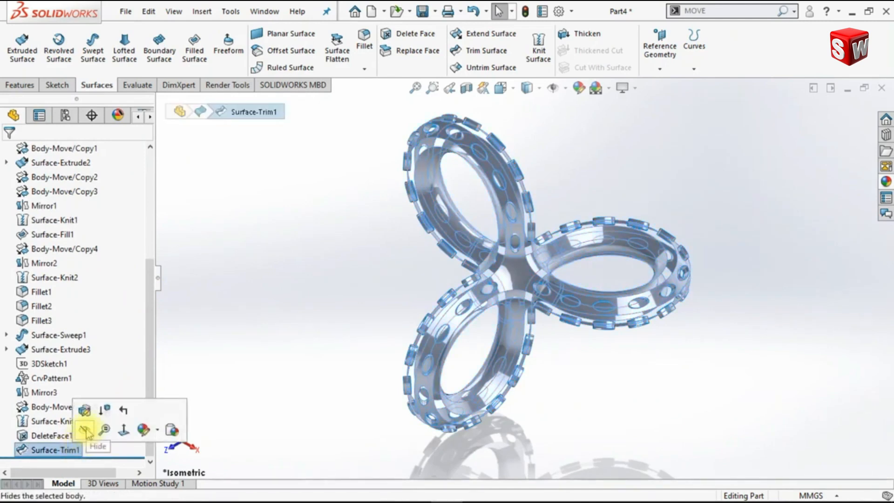
pyautogui.click(86, 430)
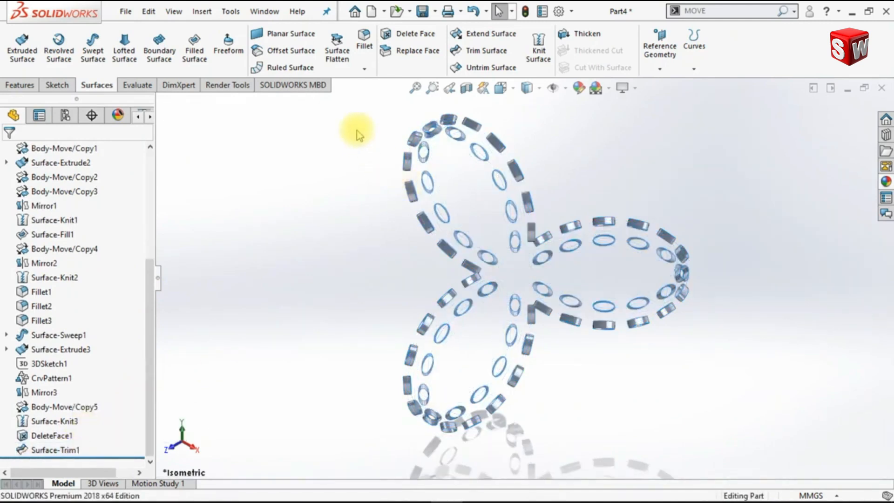
pyautogui.moveTo(350, 101); pyautogui.dragTo(723, 453)
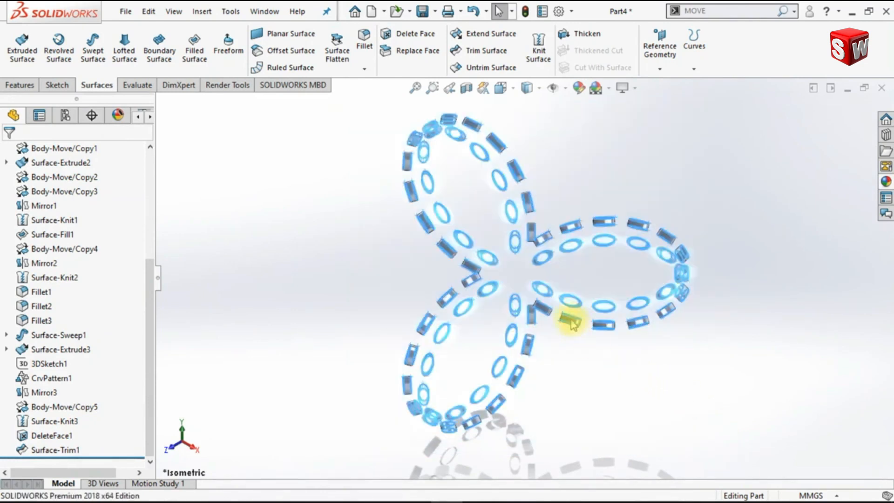
pyautogui.keyDown('ctrl'); pyautogui.rightClick(514, 172); pyautogui.keyUp('ctrl')
pyautogui.click(548, 153)
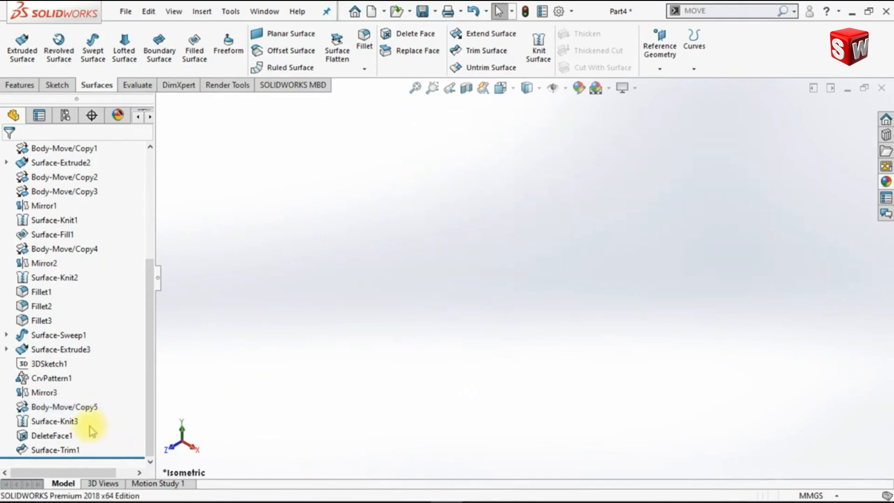
pyautogui.click(54, 450)
pyautogui.click(74, 409)
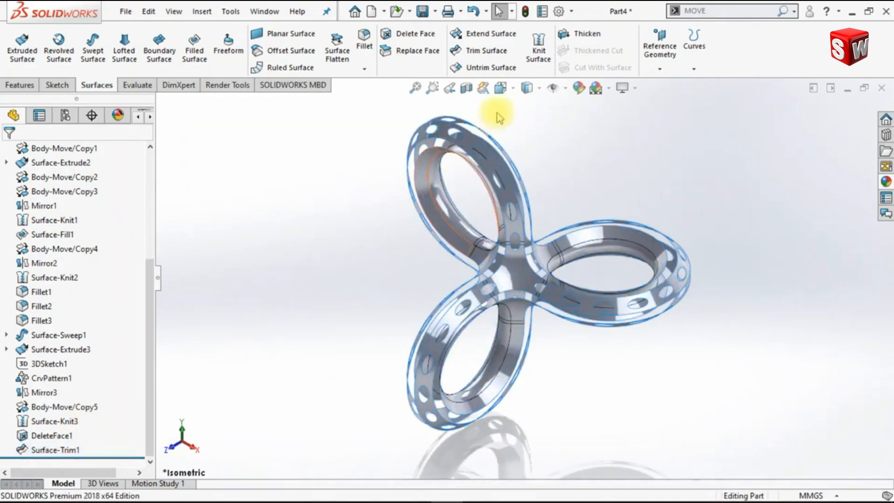
# Thicken the trimmed three-loop surface on both sides with a thickness of 4 mm.
pyautogui.click(580, 35)
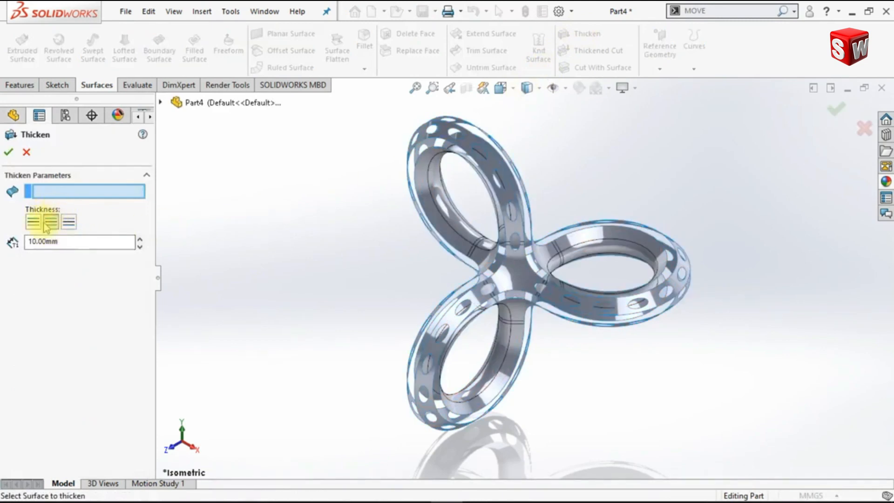
pyautogui.doubleClick(52, 246)
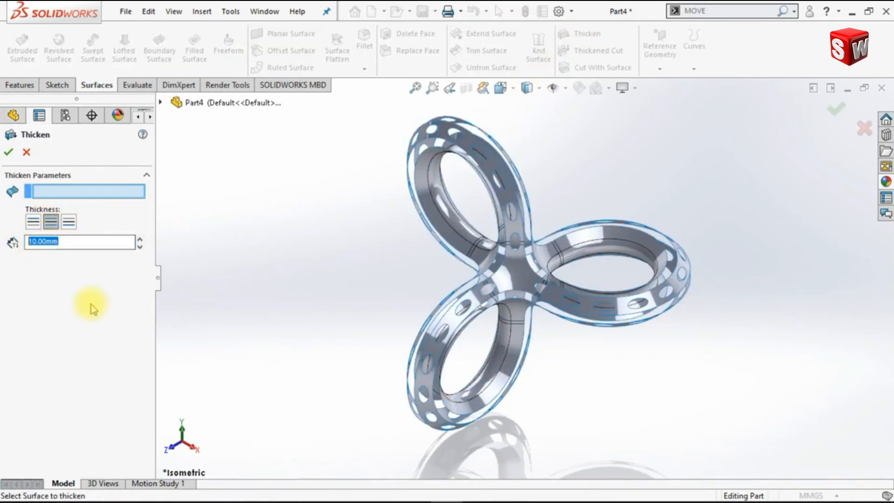
pyautogui.write('4')
pyautogui.press('Return')
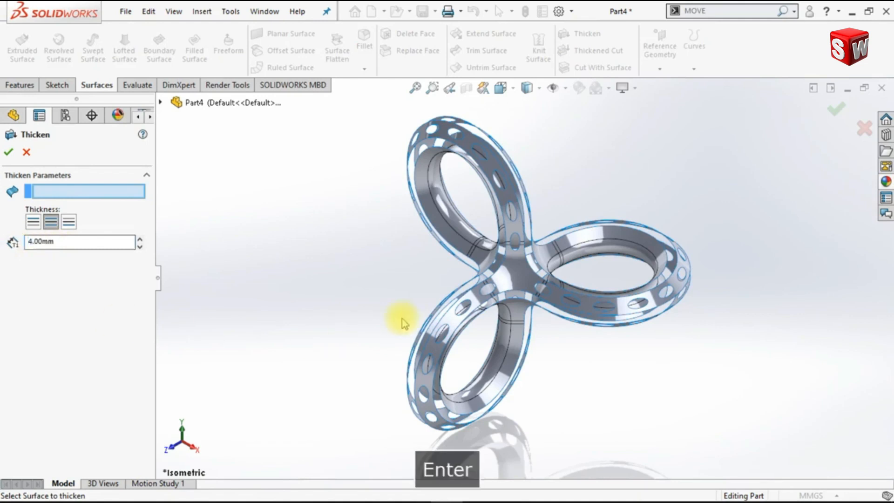
pyautogui.click(592, 401)
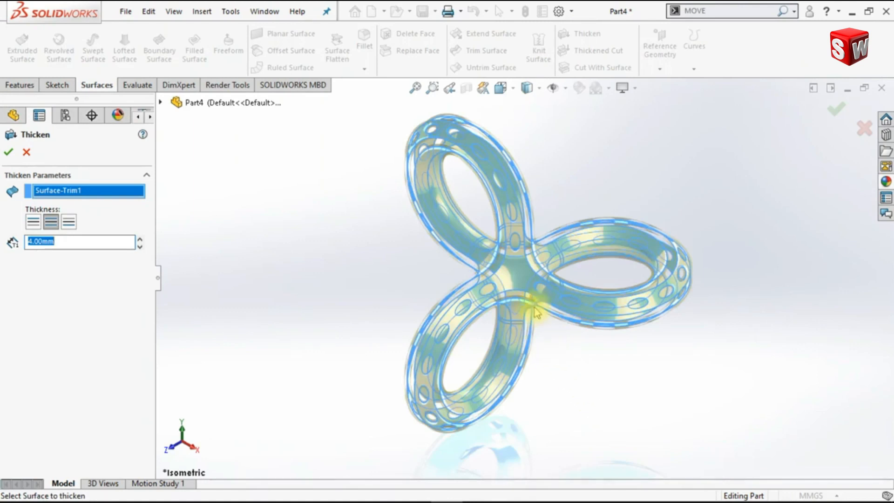
pyautogui.hotkey('shift', 'z')
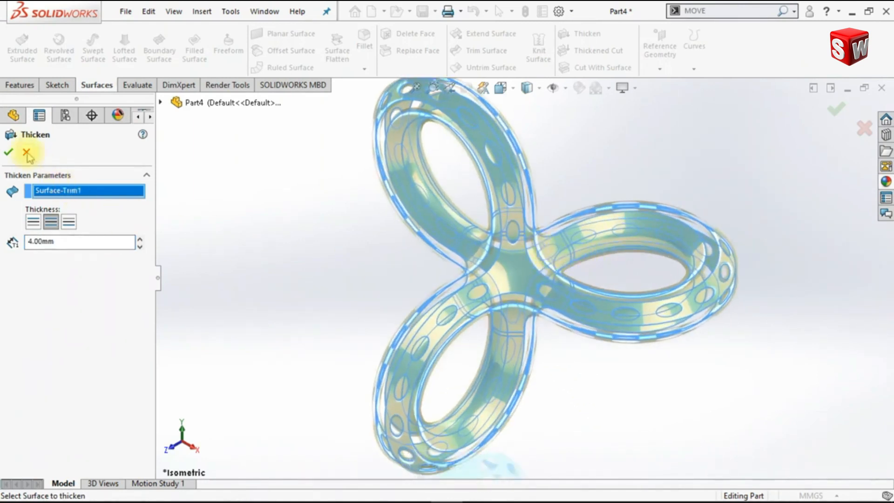
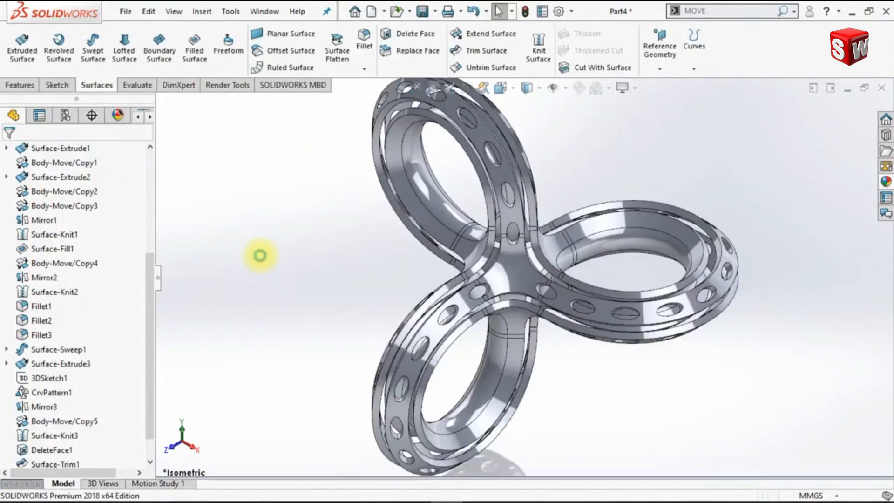
pyautogui.moveTo(431, 285); pyautogui.dragTo(409, 330, button='middle')
pyautogui.hotkey('ctrl', '7')
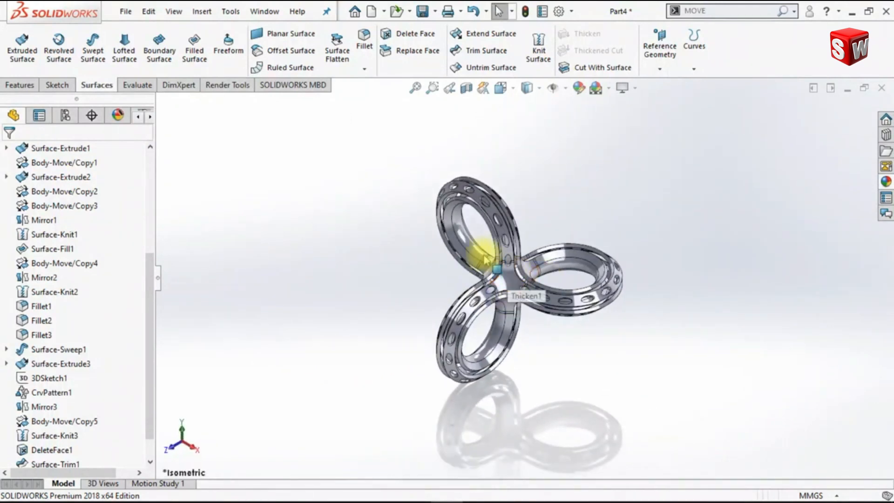
# Add a trial constant-size fillet of 2.75 mm to the edge of one elliptical hole near the hub.
pyautogui.scroll(-3, 593, 286)
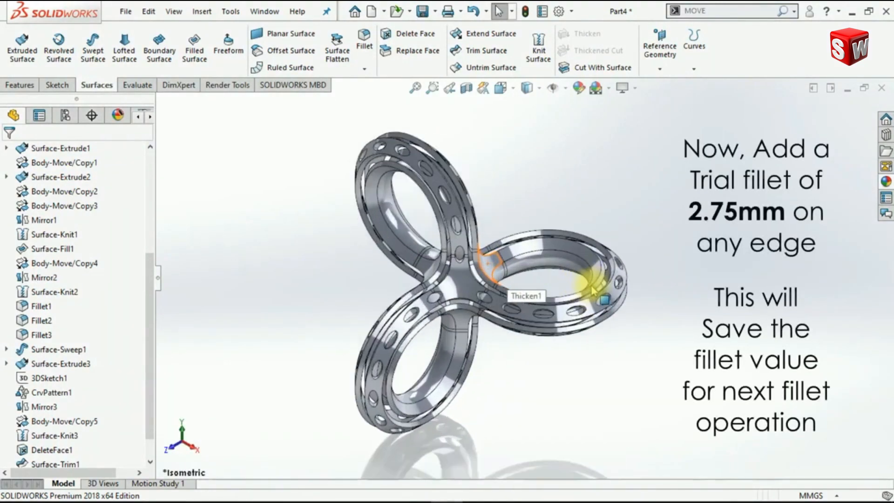
pyautogui.click(363, 45)
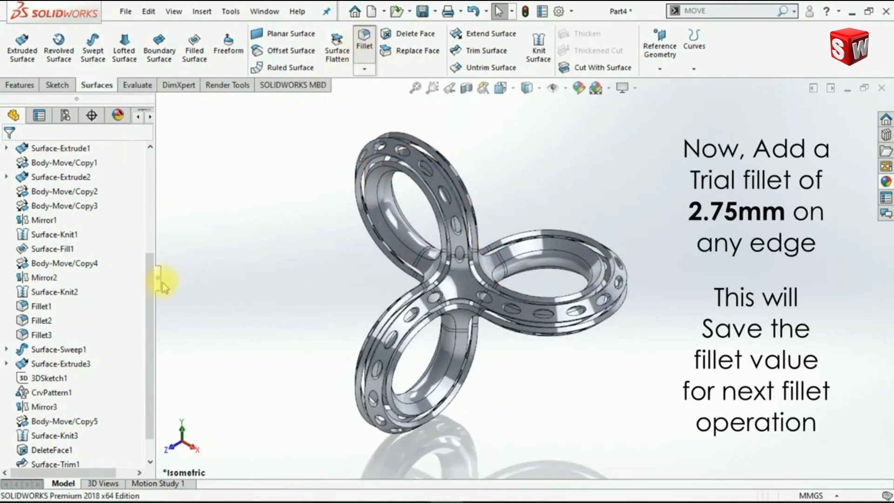
pyautogui.click(22, 217)
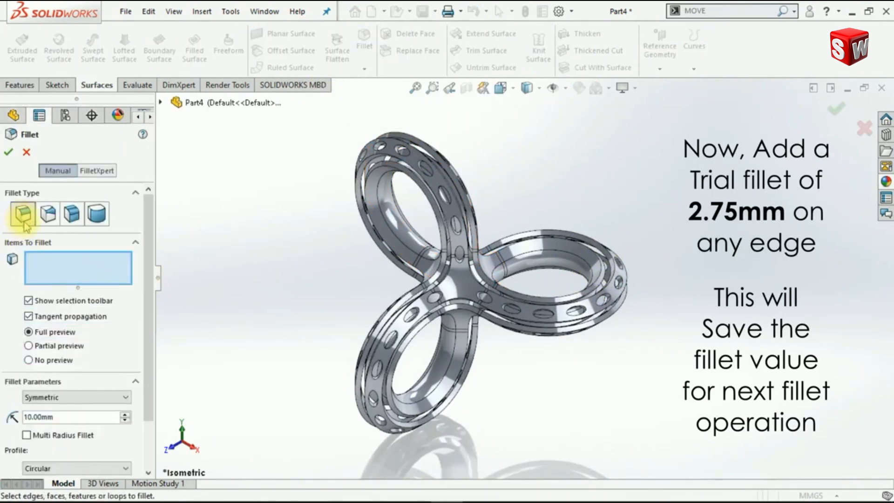
pyautogui.doubleClick(77, 417)
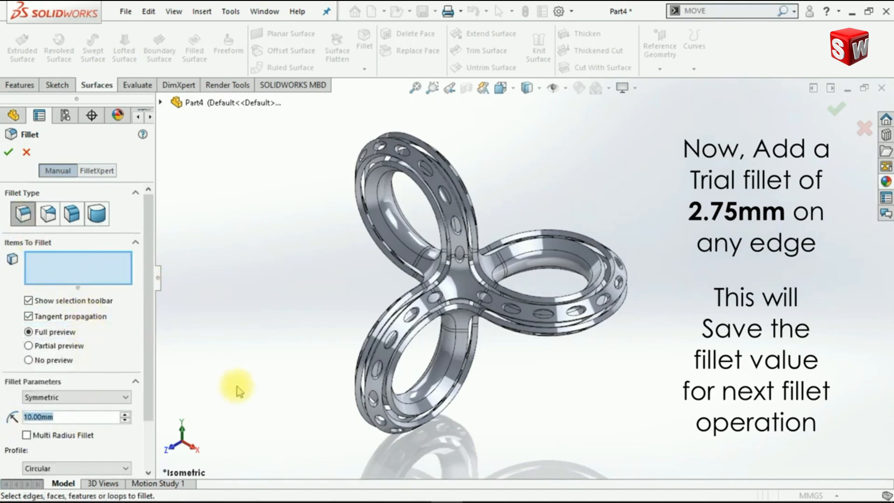
pyautogui.write('2.75')
pyautogui.press('Return')
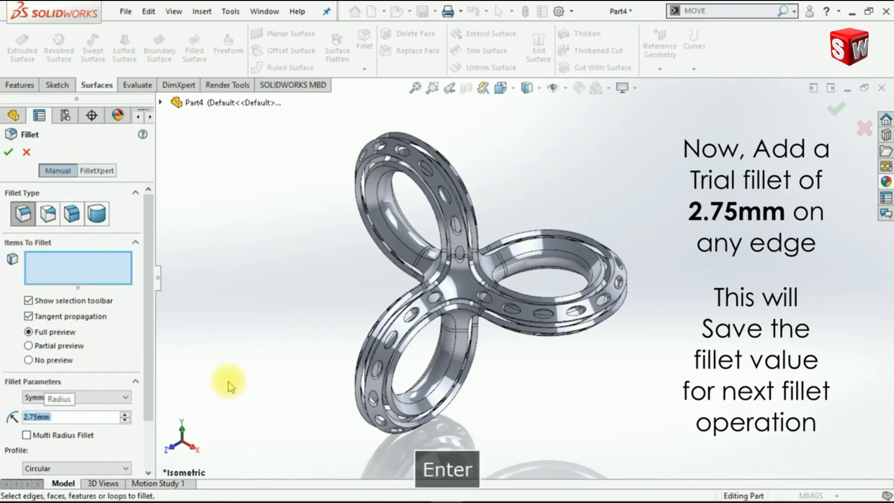
pyautogui.scroll(-3, 409, 349)
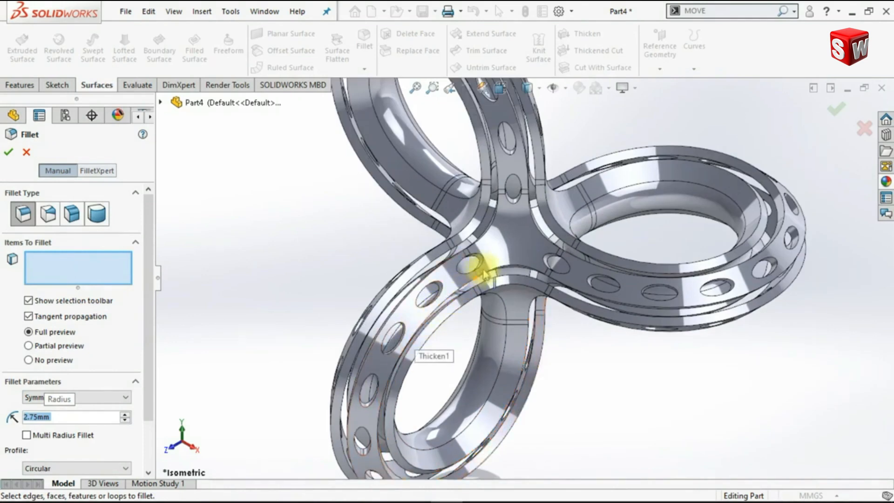
pyautogui.scroll(-2, 483, 273)
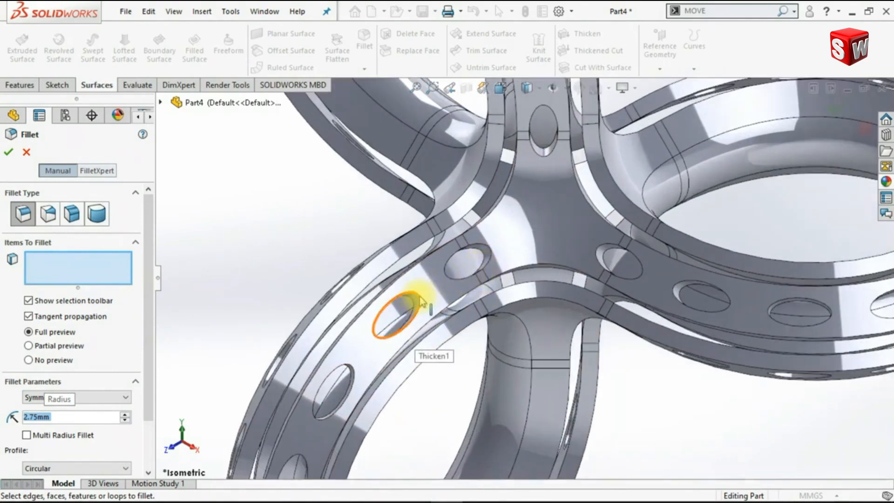
pyautogui.click(405, 293)
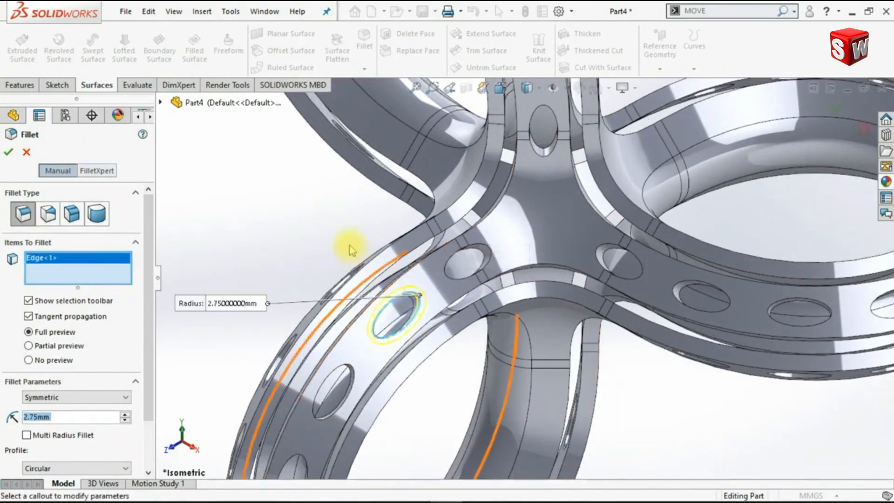
pyautogui.scroll(5, 344, 236)
pyautogui.press('f')
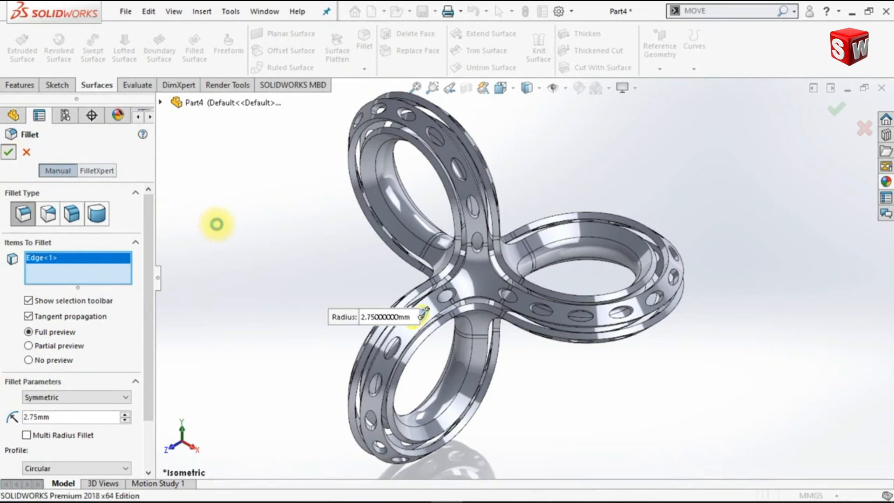
pyautogui.press('Return')
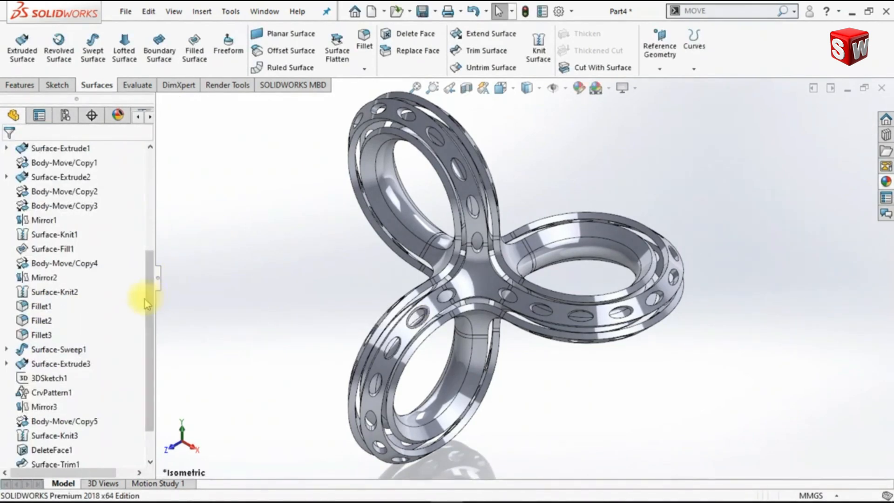
# Delete the trial fillet from the thickened part.
pyautogui.scroll(-2, 148, 335)
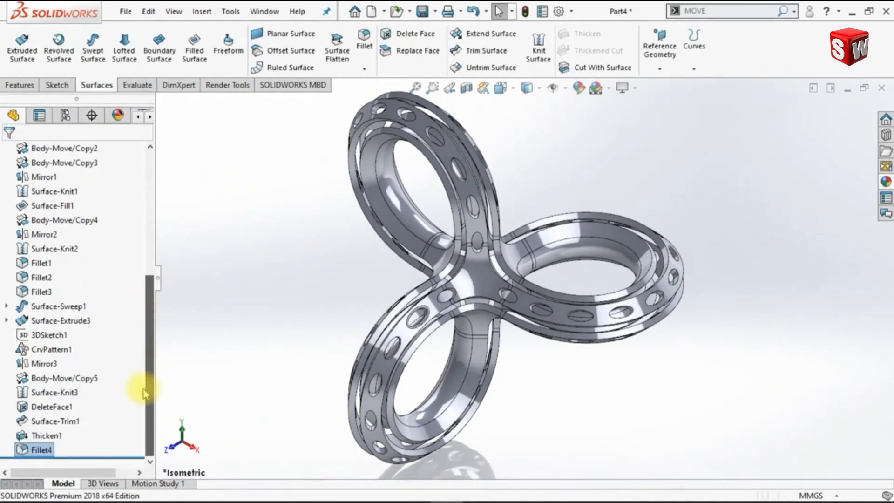
pyautogui.rightClick(43, 451)
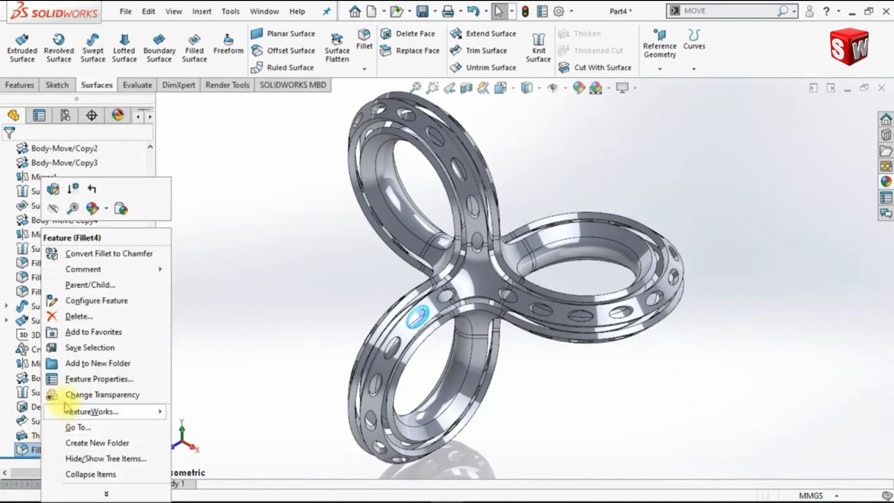
pyautogui.click(78, 318)
pyautogui.click(529, 192)
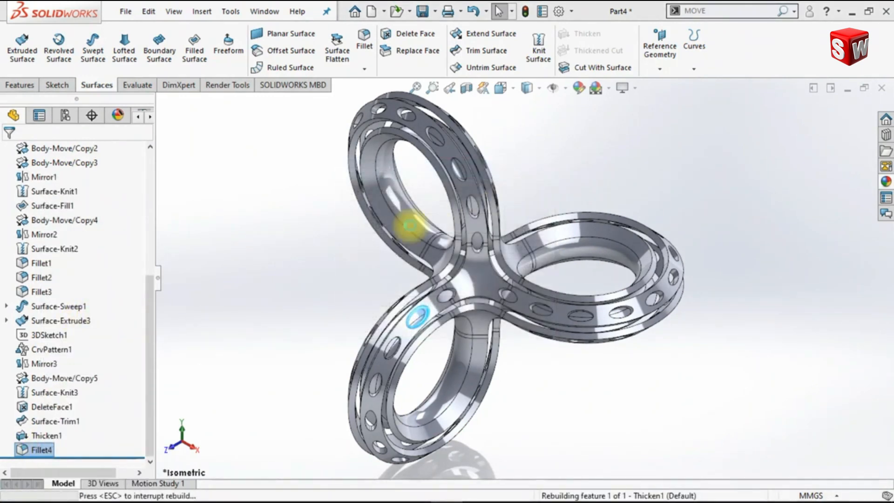
# Select the two inner faces that contain the elliptical holes on the upper loop.
pyautogui.moveTo(443, 282); pyautogui.dragTo(438, 262, button='middle')
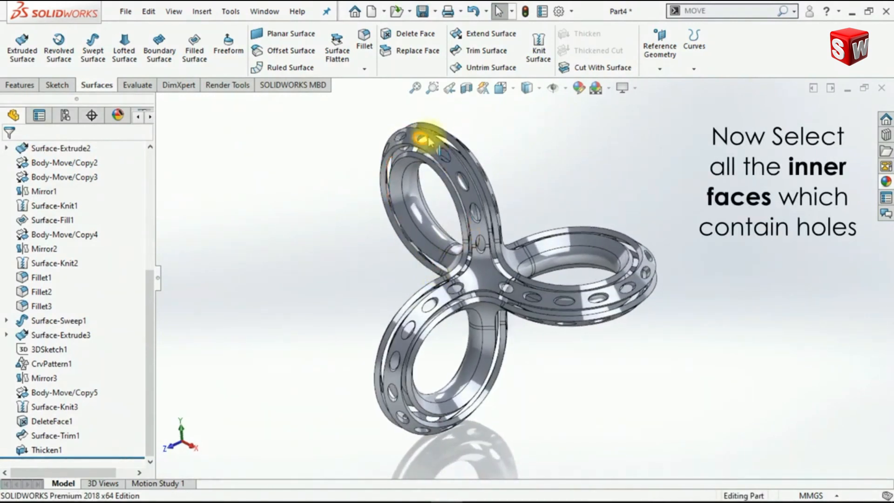
pyautogui.scroll(-5, 425, 136)
pyautogui.scroll(-3, 467, 191)
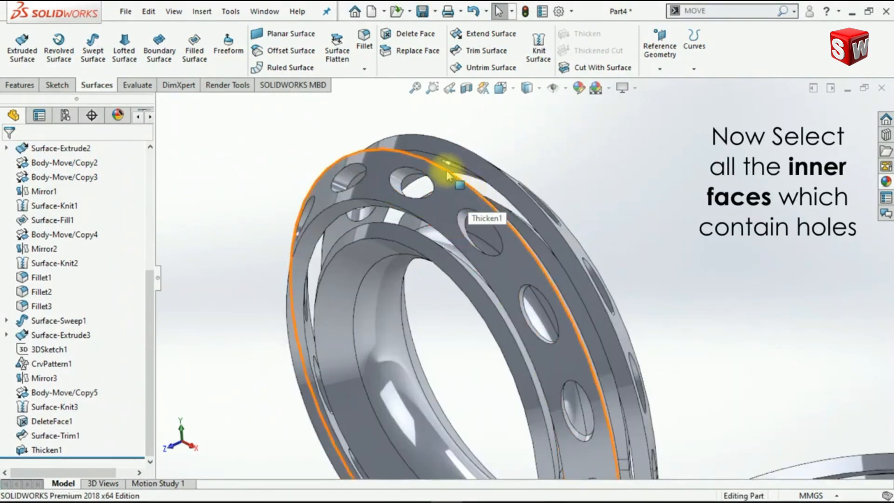
pyautogui.click(459, 186)
pyautogui.moveTo(605, 228); pyautogui.dragTo(535, 234, button='middle')
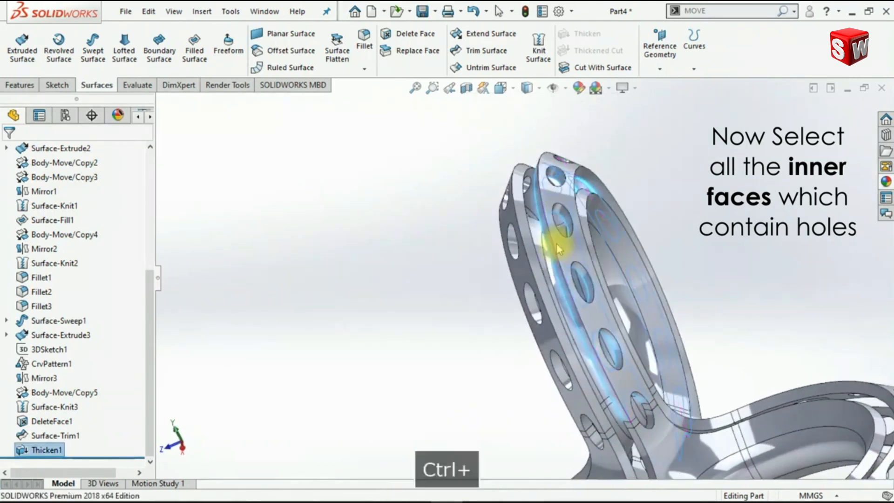
pyautogui.keyDown('ctrl'); pyautogui.click(530, 206); pyautogui.keyUp('ctrl')
# Add both inner holed faces of the lower loop to the face selection.
pyautogui.scroll(4, 399, 214)
pyautogui.moveTo(490, 403); pyautogui.dragTo(519, 379, button='middle')
pyautogui.scroll(-4, 526, 398)
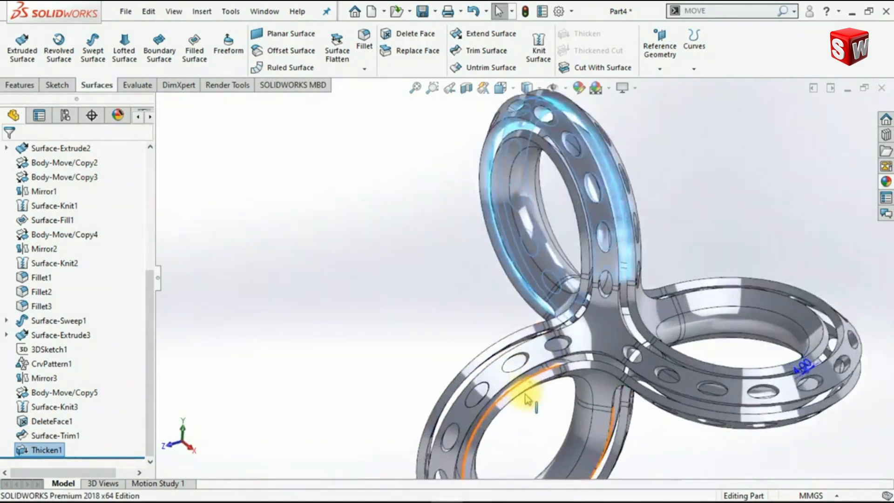
pyautogui.scroll(-3, 526, 398)
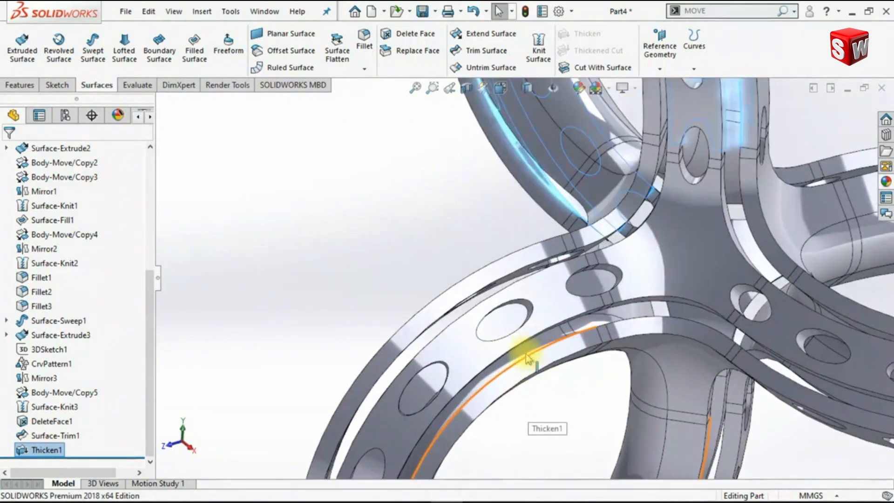
pyautogui.keyDown('ctrl'); pyautogui.click(525, 274); pyautogui.keyUp('ctrl')
pyautogui.scroll(3, 525, 281)
pyautogui.scroll(4, 543, 335)
pyautogui.moveTo(539, 369); pyautogui.dragTo(526, 484, button='middle')
pyautogui.moveTo(504, 351); pyautogui.dragTo(505, 389, button='middle')
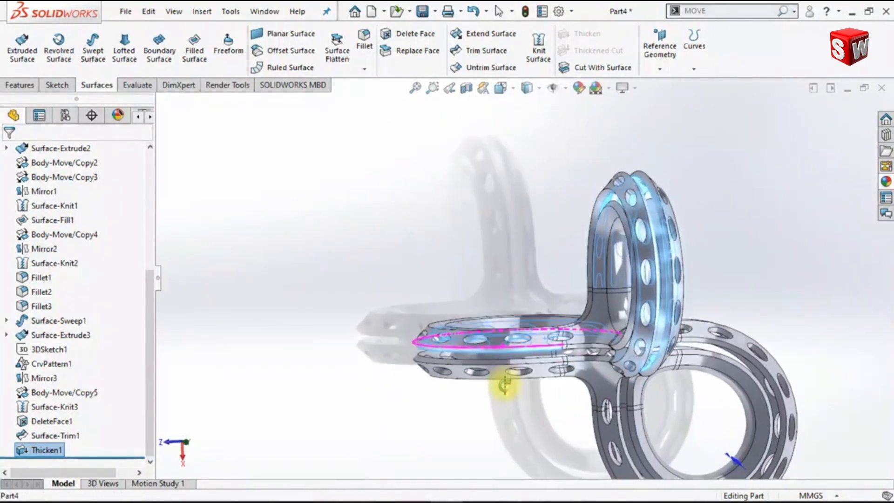
pyautogui.scroll(-5, 448, 345)
pyautogui.keyDown('ctrl'); pyautogui.click(444, 350); pyautogui.keyUp('ctrl')
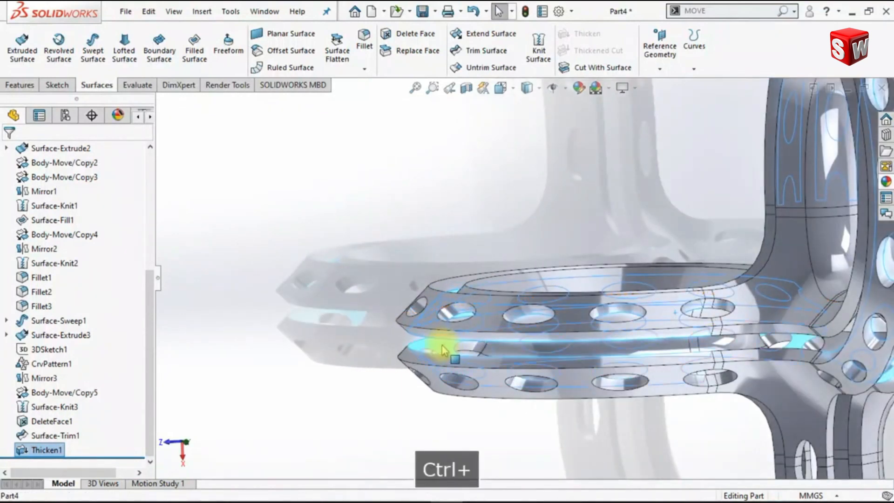
# Add the two inner holed faces of the remaining loop to the selection, completing six inner faces.
pyautogui.scroll(5, 636, 248)
pyautogui.moveTo(699, 336); pyautogui.dragTo(731, 338, button='middle')
pyautogui.scroll(-5, 717, 343)
pyautogui.scroll(-3, 718, 343)
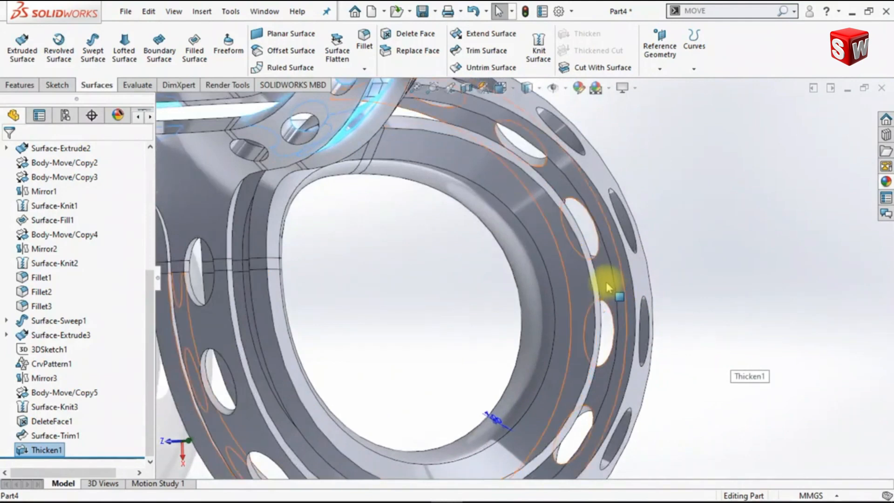
pyautogui.keyDown('ctrl'); pyautogui.click(600, 287); pyautogui.keyUp('ctrl')
pyautogui.scroll(3, 474, 294)
pyautogui.moveTo(480, 290); pyautogui.dragTo(464, 302, button='middle')
pyautogui.scroll(-4, 464, 301)
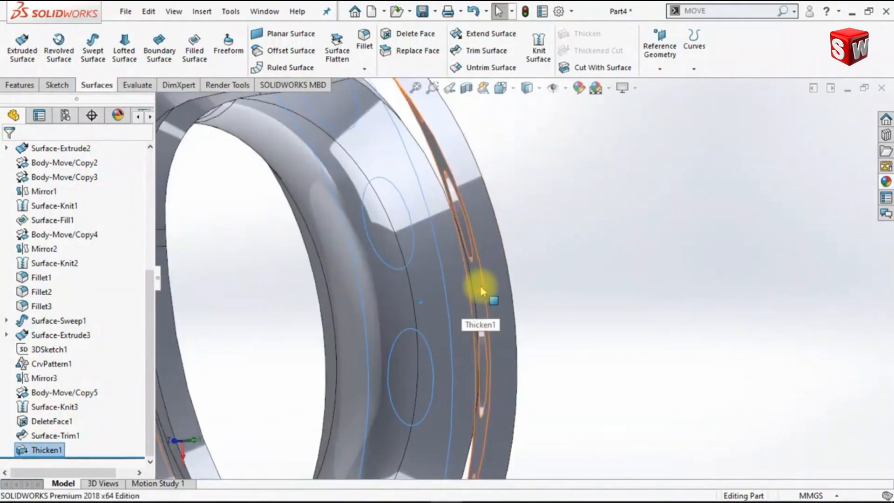
pyautogui.keyDown('ctrl'); pyautogui.click(479, 287); pyautogui.keyUp('ctrl')
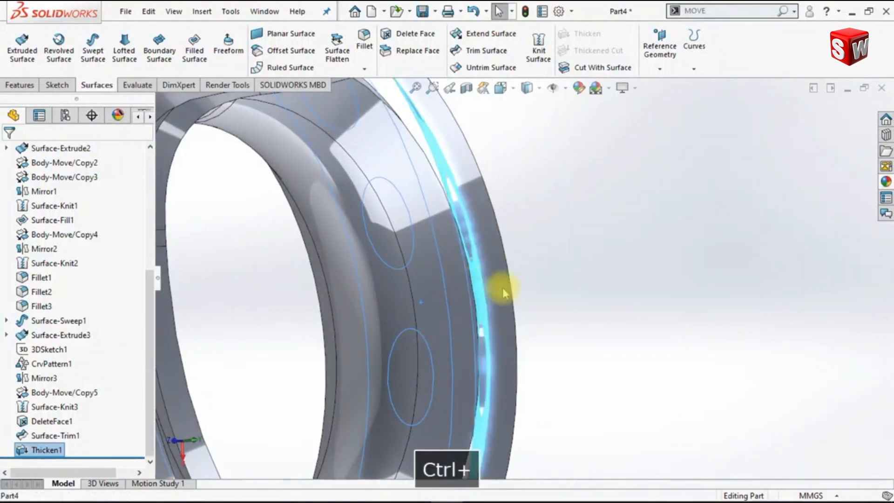
pyautogui.scroll(2, 638, 298)
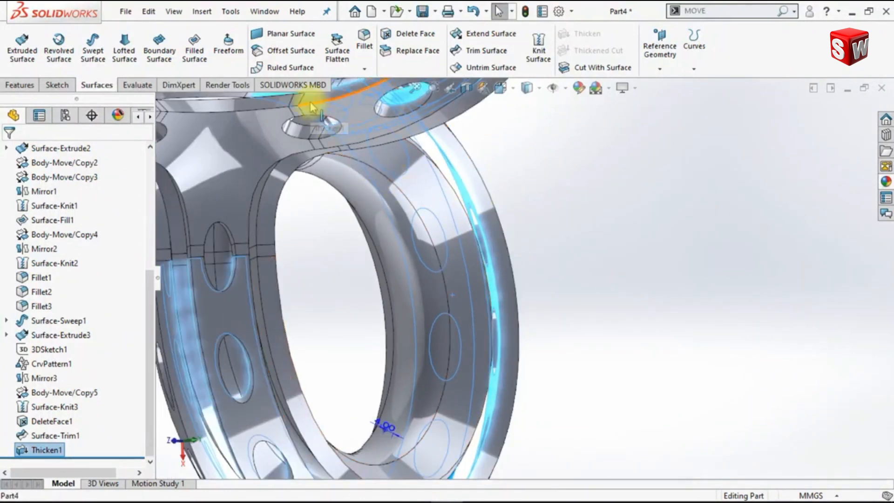
pyautogui.hotkey('ctrl', '7')
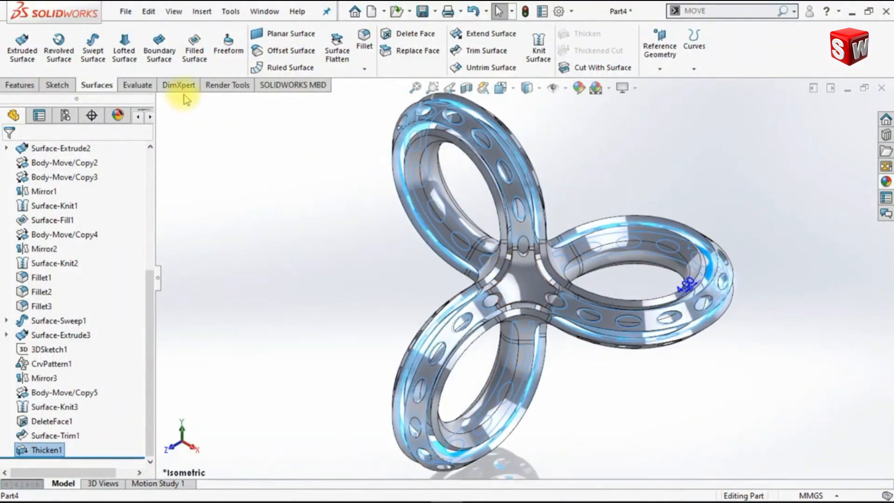
# Fillet the six selected inner holed faces with a constant-size radius of 2.75 mm and tangent propagation.
pyautogui.click(365, 46)
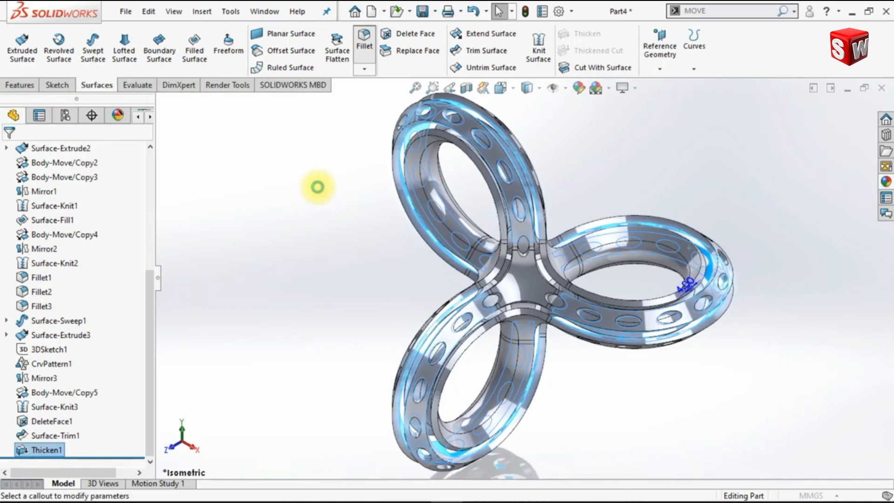
pyautogui.hotkey('ctrl', '1')
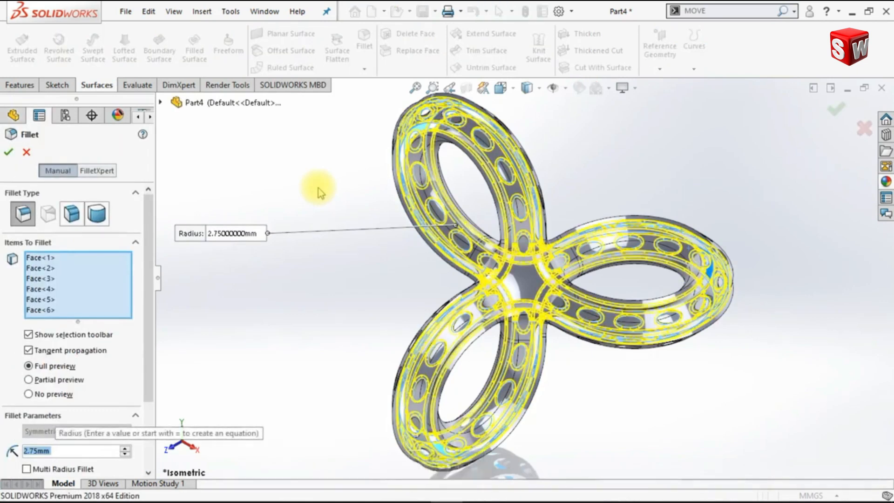
pyautogui.moveTo(326, 299); pyautogui.dragTo(163, 347, button='middle')
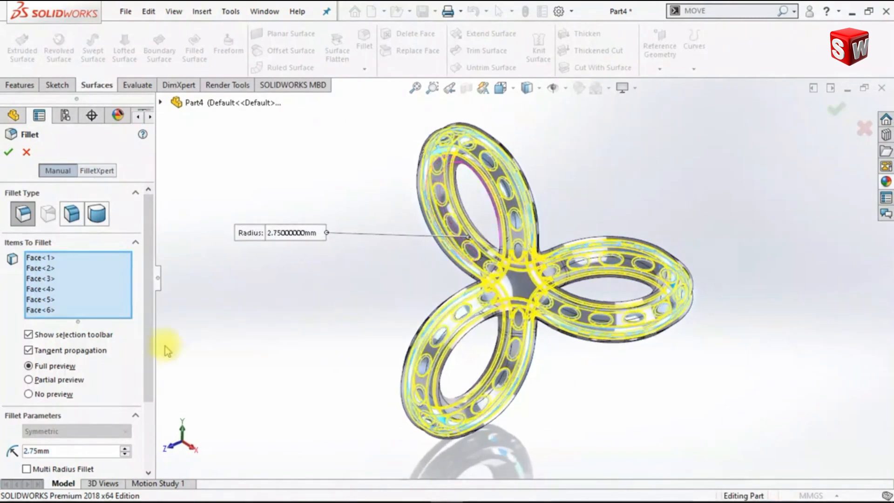
pyautogui.scroll(-2, 153, 378)
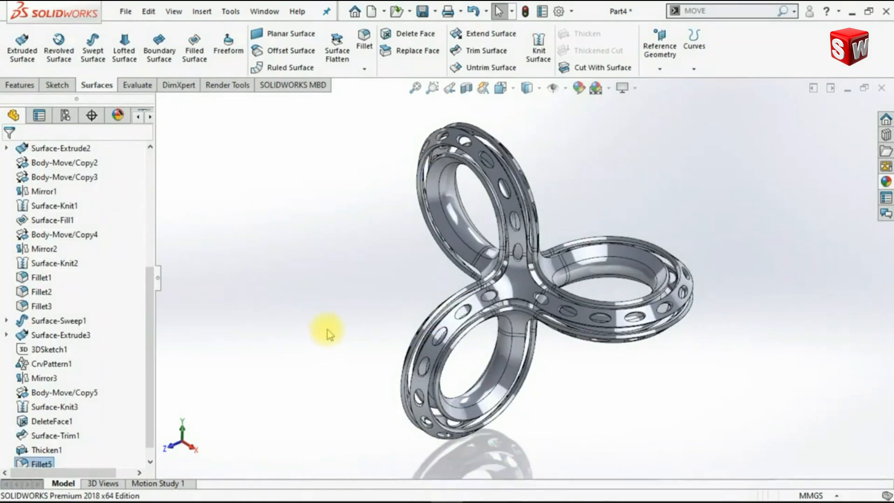
# Examine the filleted inner rims and hole edges around all three loops.
pyautogui.scroll(2, 576, 298)
pyautogui.moveTo(576, 295); pyautogui.dragTo(538, 295, button='middle')
pyautogui.scroll(-4, 540, 275)
pyautogui.scroll(2, 540, 274)
pyautogui.click(625, 293)
pyautogui.scroll(2, 623, 293)
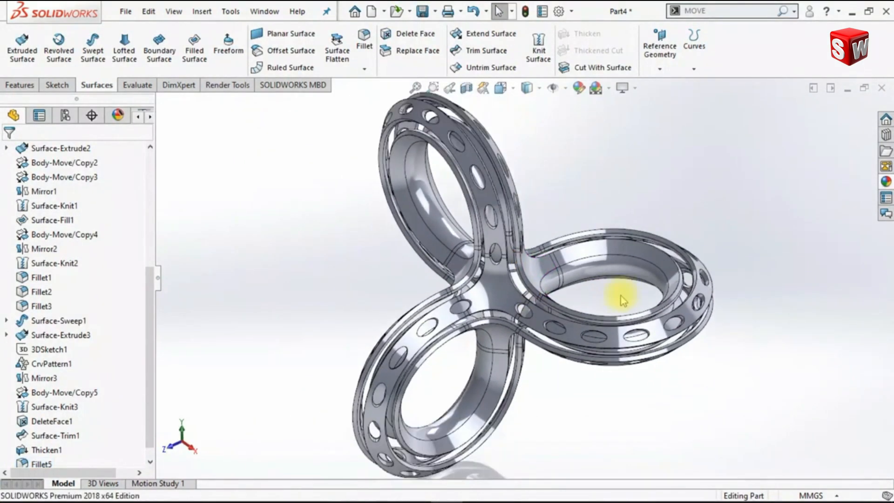
pyautogui.scroll(-2, 585, 317)
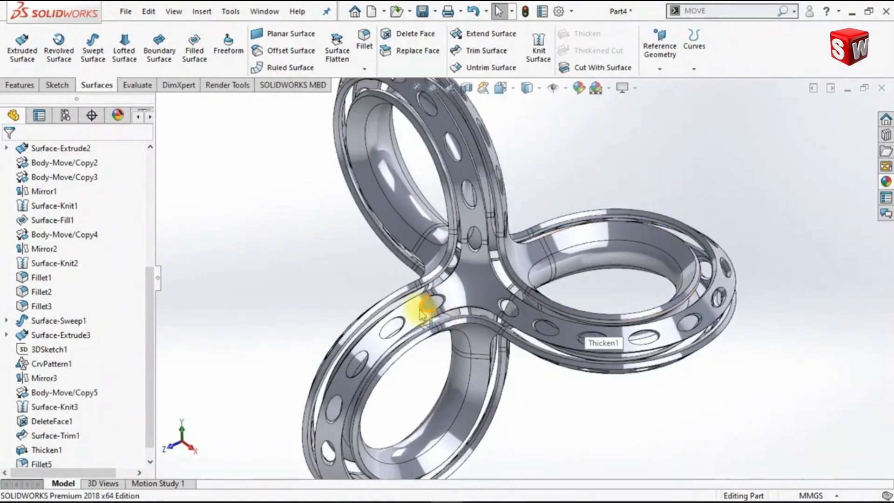
pyautogui.hotkey('ctrl', '7')
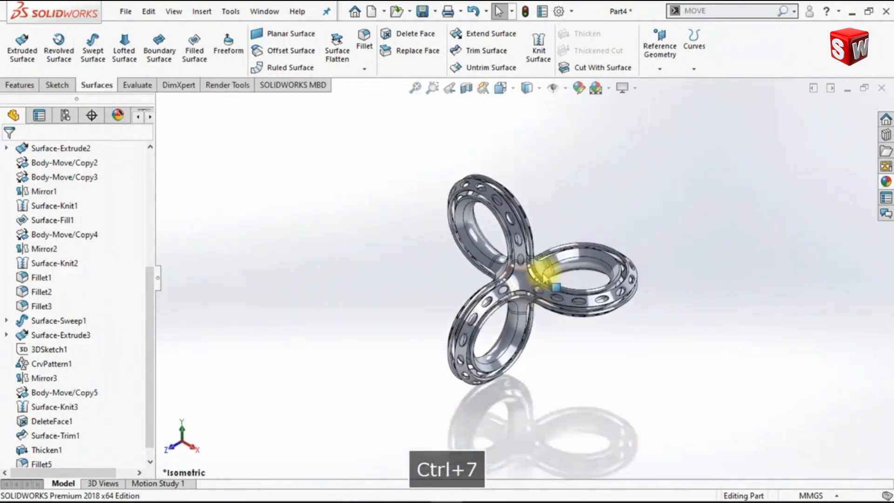
# Select the six outer faces that contain holes, on the front and back of all three loops.
pyautogui.click(463, 312)
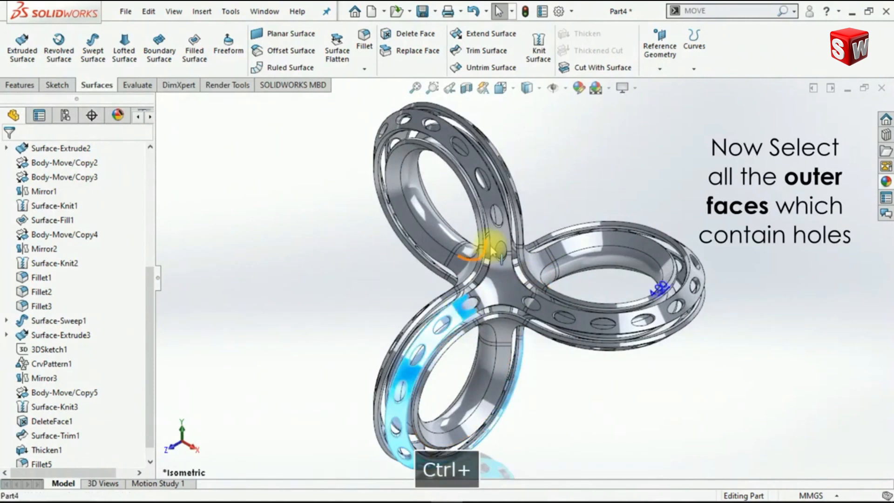
pyautogui.keyDown('ctrl'); pyautogui.click(501, 238); pyautogui.keyUp('ctrl')
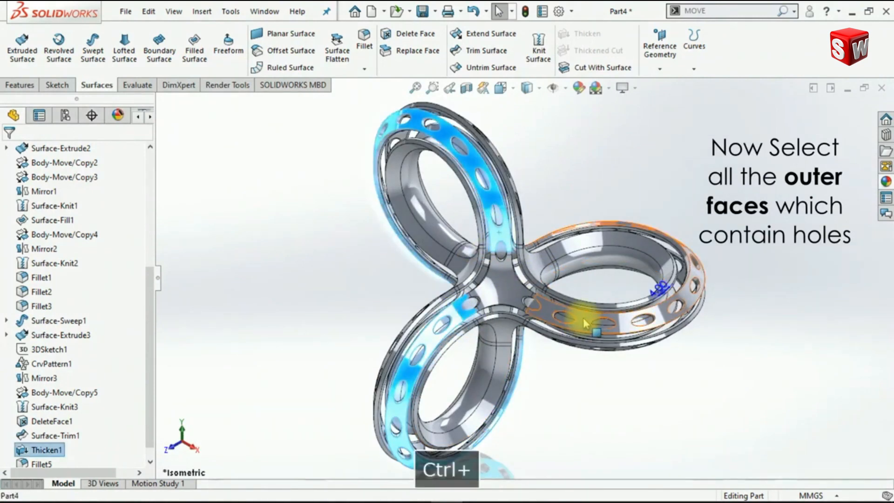
pyautogui.keyDown('ctrl'); pyautogui.click(583, 317); pyautogui.keyUp('ctrl')
pyautogui.moveTo(693, 361); pyautogui.dragTo(535, 389, button='middle')
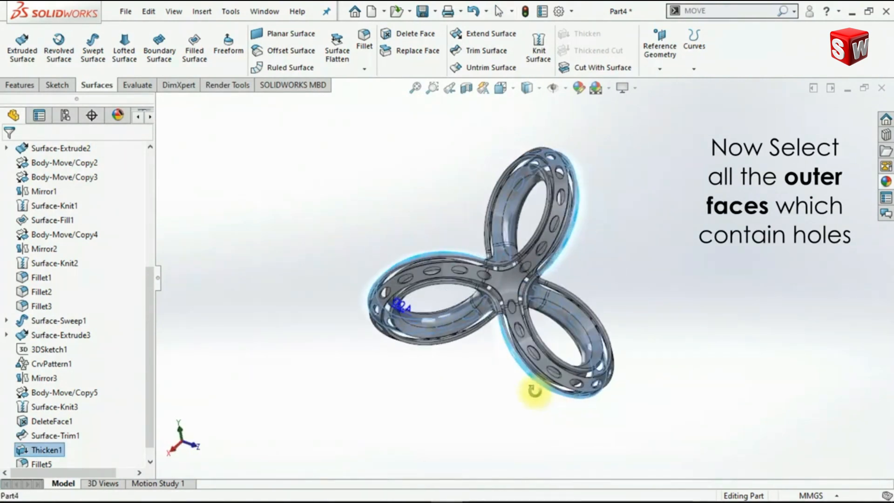
pyautogui.scroll(-3, 532, 318)
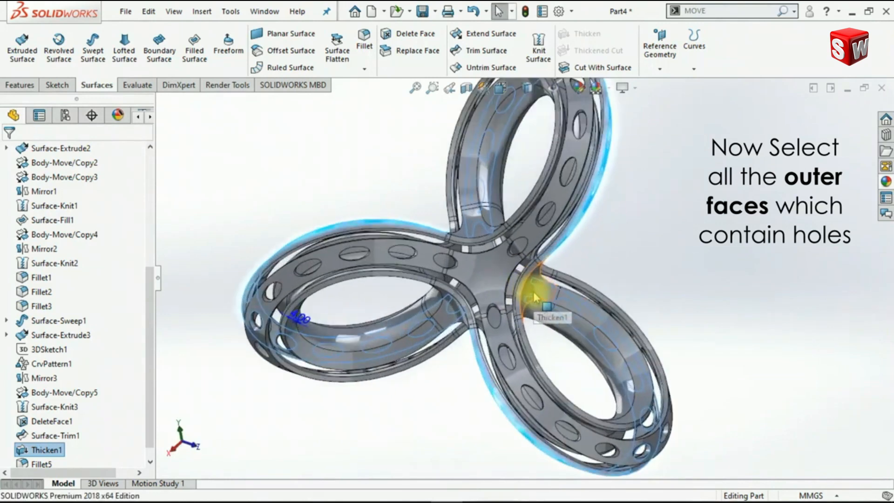
pyautogui.keyDown('ctrl'); pyautogui.click(429, 256); pyautogui.keyUp('ctrl')
pyautogui.keyDown('ctrl'); pyautogui.click(530, 244); pyautogui.keyUp('ctrl')
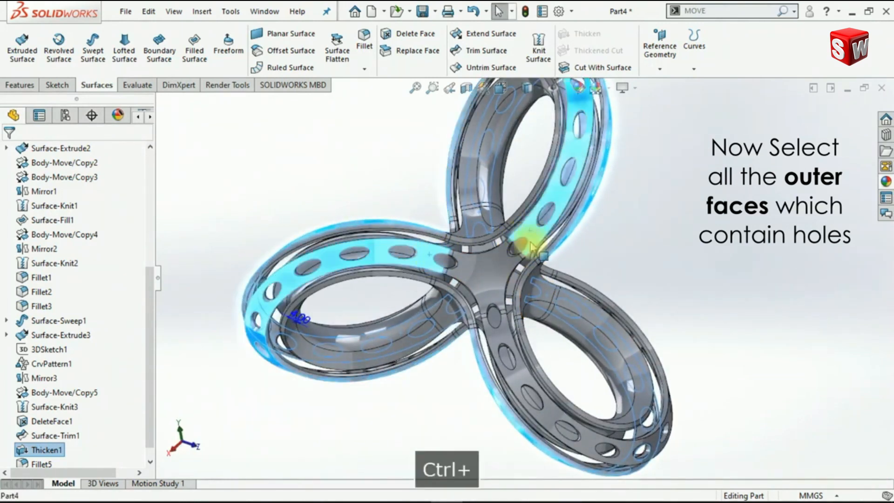
pyautogui.keyDown('ctrl'); pyautogui.click(502, 328); pyautogui.keyUp('ctrl')
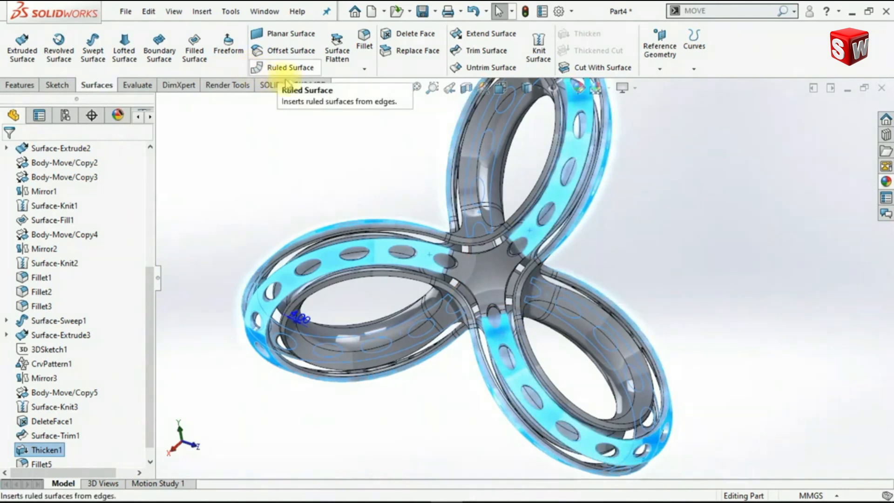
# Fillet the six selected outer holed faces with a constant-size radius of 2.75 mm and a circular profile.
pyautogui.click(365, 37)
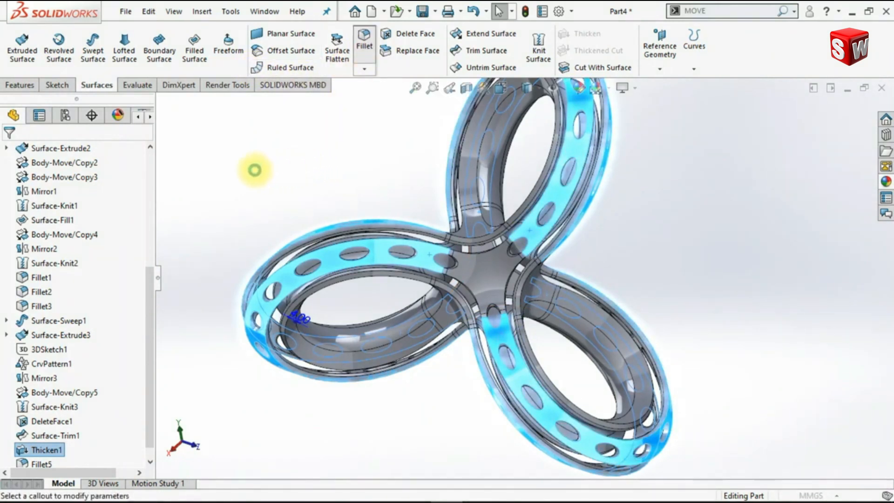
pyautogui.hotkey('ctrl', '1')
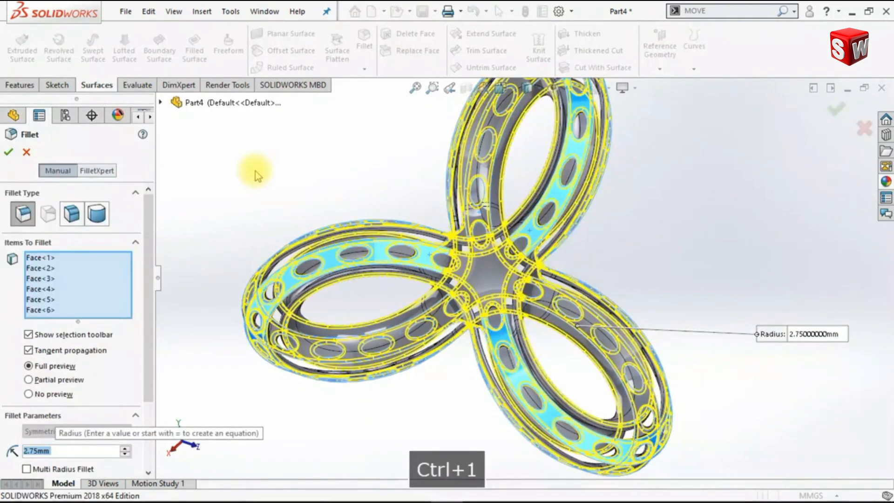
pyautogui.moveTo(452, 230); pyautogui.dragTo(395, 288, button='middle')
pyautogui.hotkey('ctrl', '7')
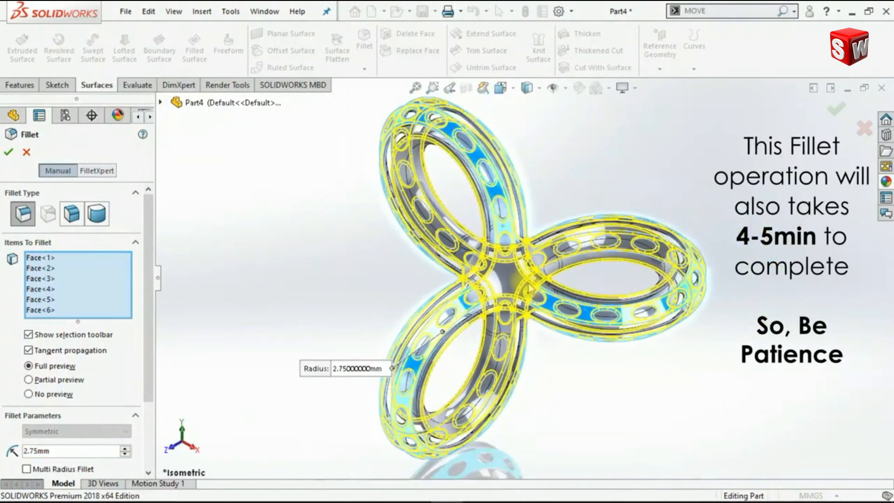
pyautogui.scroll(-3, 108, 384)
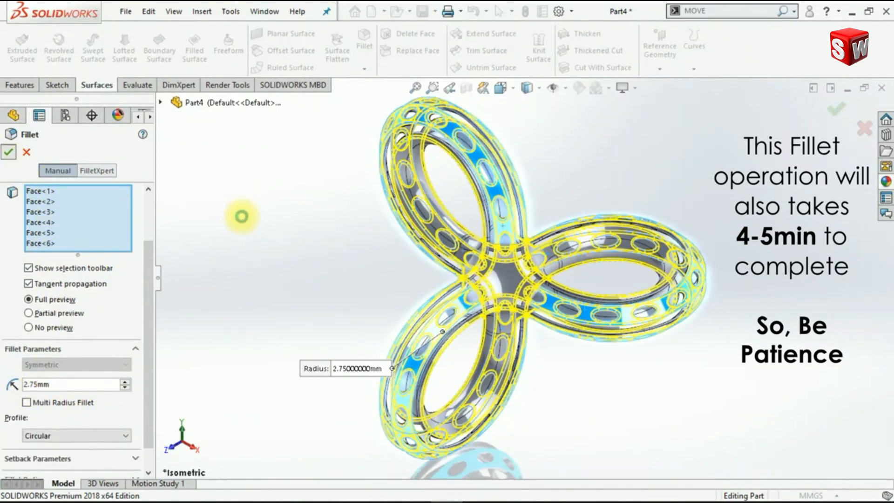
pyautogui.hotkey('ctrl', '1')
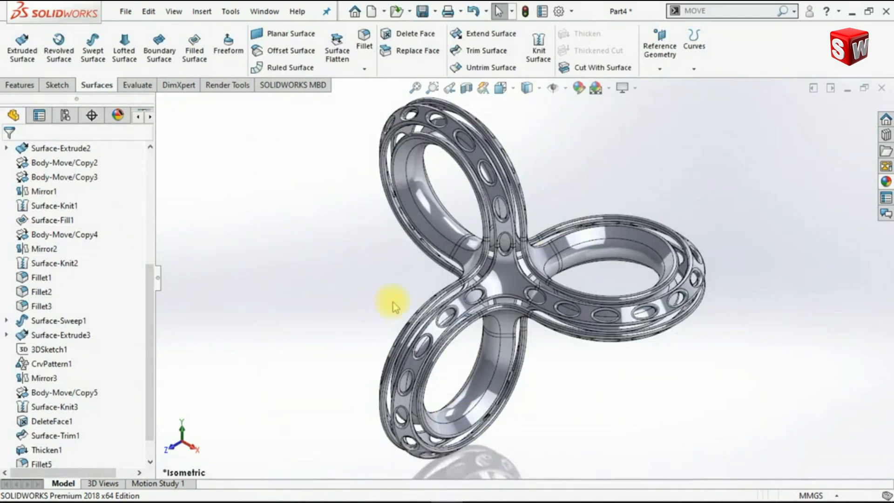
# Inspect the filleted part, restore the isometric view and display the model shaded without edges.
pyautogui.scroll(3, 393, 303)
pyautogui.moveTo(393, 302); pyautogui.dragTo(344, 346, button='middle')
pyautogui.scroll(-8, 527, 274)
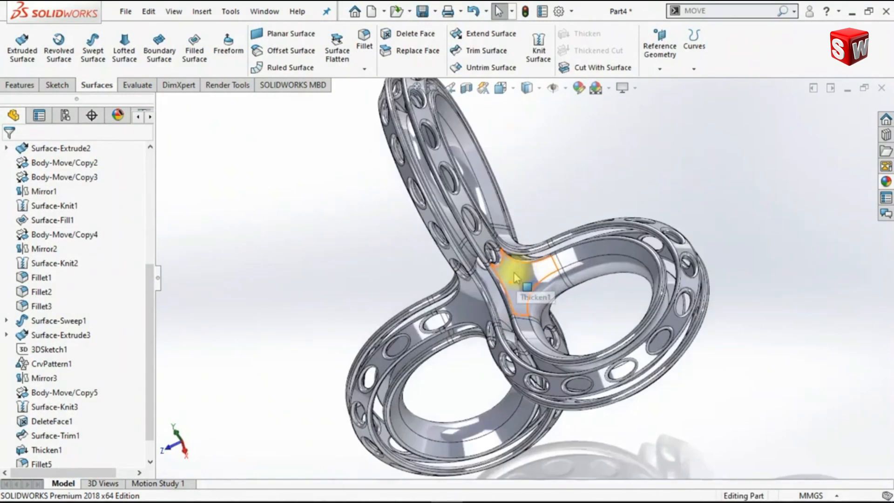
pyautogui.moveTo(499, 261); pyautogui.dragTo(511, 246, button='middle')
pyautogui.hotkey('ctrl', '7')
pyautogui.click(529, 87)
pyautogui.click(531, 133)
pyautogui.keyDown('shift'); pyautogui.moveTo(574, 218); pyautogui.dragTo(580, 193, button='middle'); pyautogui.keyUp('shift')
pyautogui.keyDown('ctrl'); pyautogui.moveTo(602, 227); pyautogui.dragTo(566, 232, button='middle'); pyautogui.keyUp('ctrl')
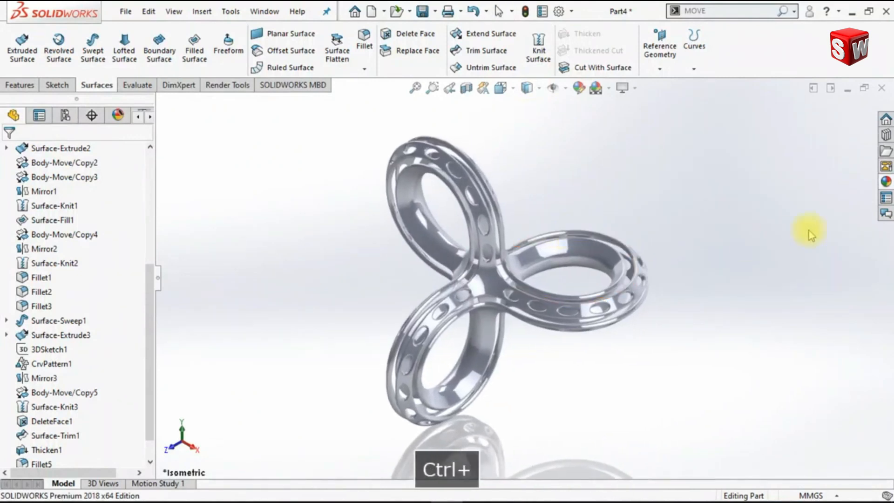
# Apply the satin finish stainless steel appearance from the Steel group of the metal appearances to the part.
pyautogui.click(886, 182)
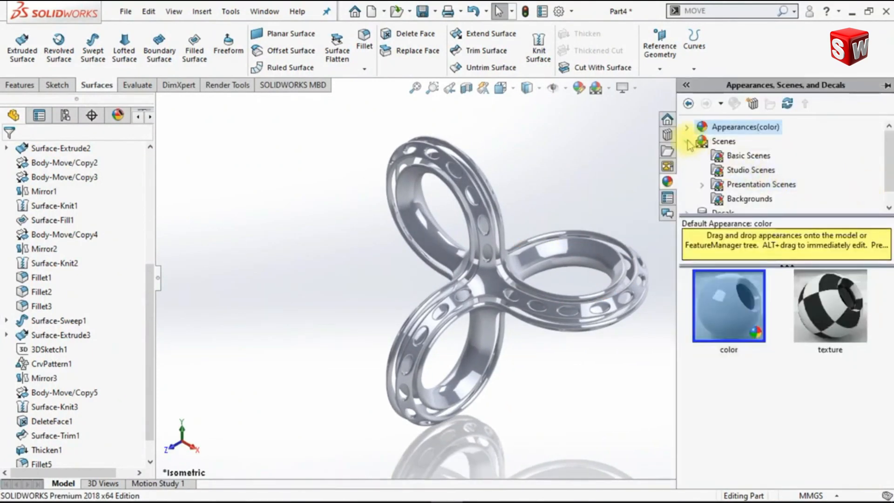
pyautogui.click(687, 140)
pyautogui.click(687, 128)
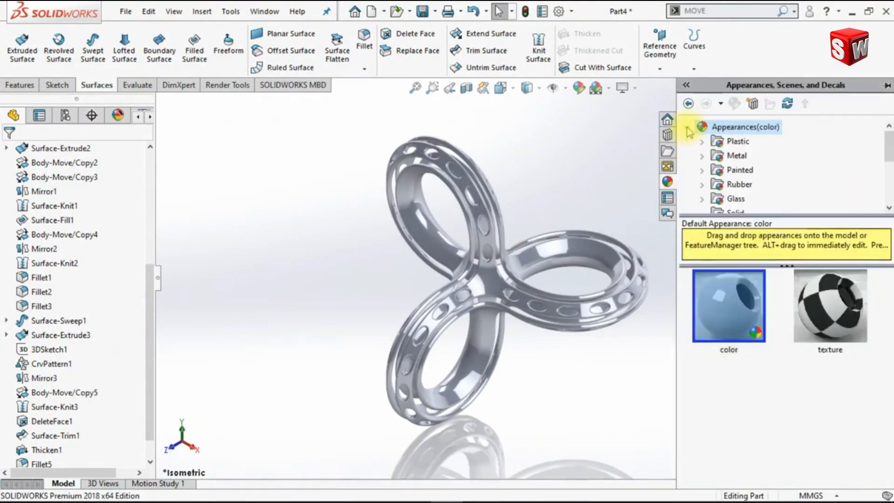
pyautogui.doubleClick(720, 155)
pyautogui.click(747, 142)
pyautogui.moveTo(737, 420); pyautogui.dragTo(723, 400)
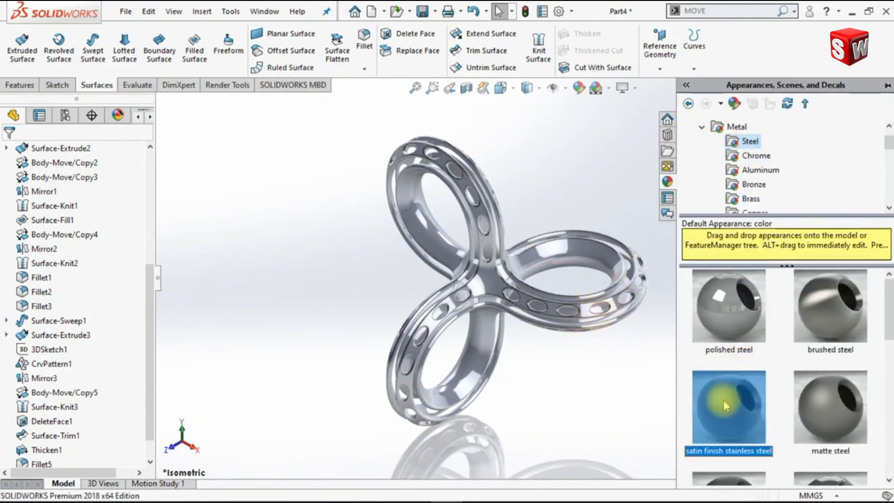
# Give the part the satin finish stainless steel appearance and apply the Backdrop - Studio Room 2 scene from the basic scenes.
pyautogui.doubleClick(722, 400)
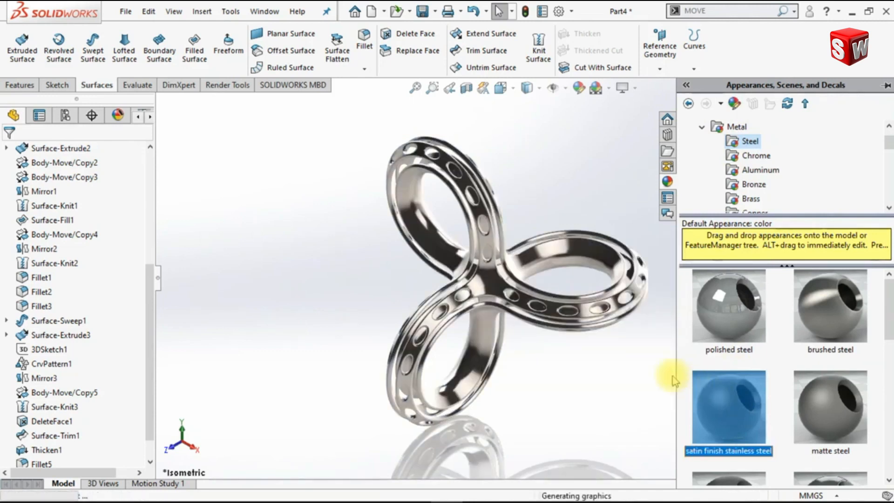
pyautogui.keyDown('shift'); pyautogui.moveTo(592, 301); pyautogui.dragTo(545, 293, button='middle'); pyautogui.keyUp('shift')
pyautogui.click(701, 127)
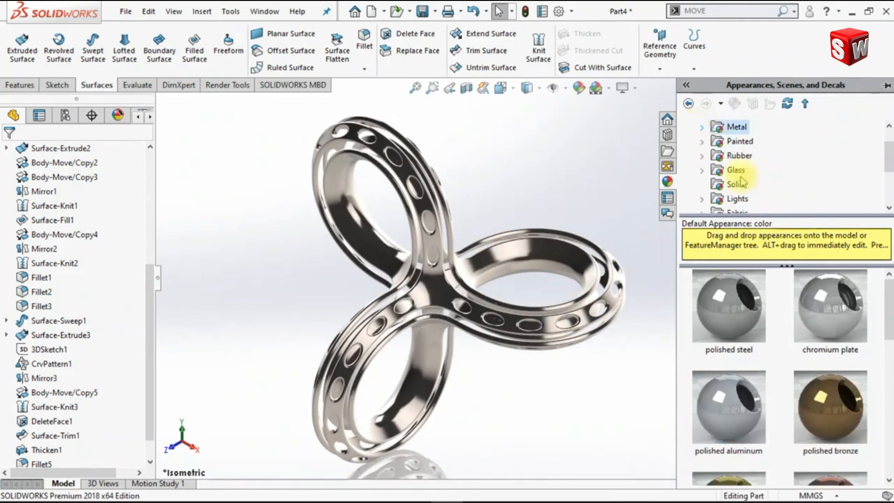
pyautogui.moveTo(892, 152); pyautogui.dragTo(893, 142)
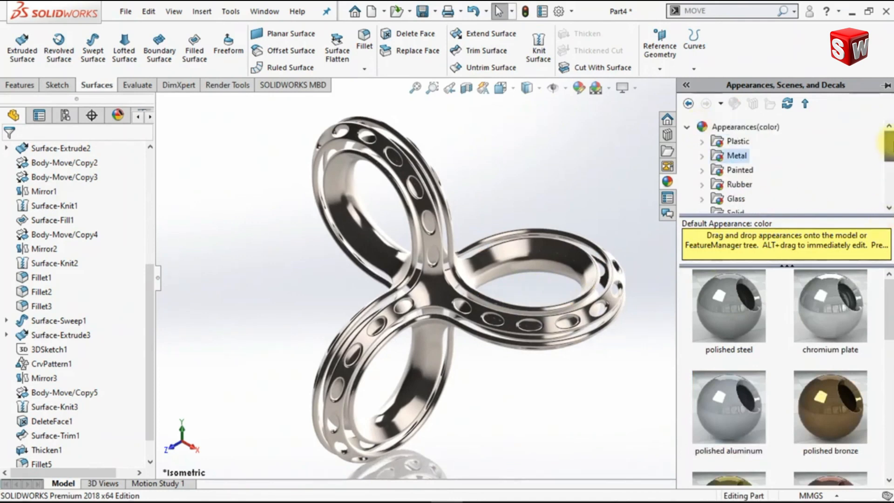
pyautogui.click(686, 127)
pyautogui.click(703, 142)
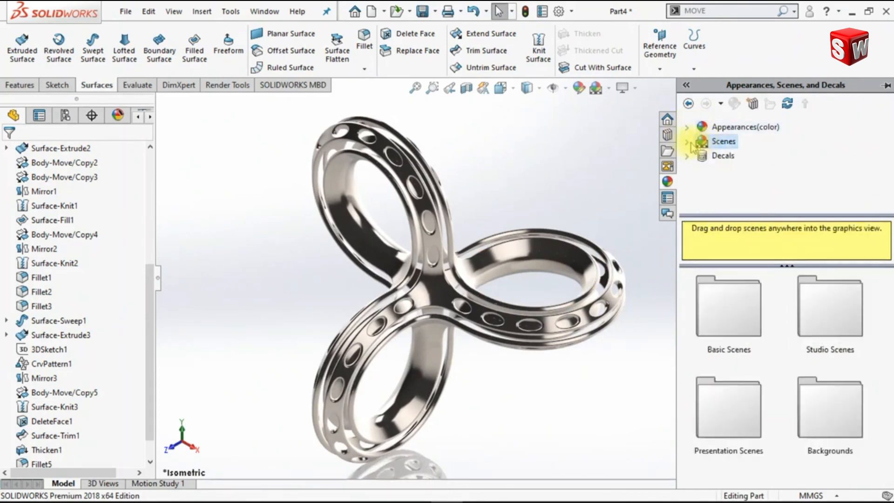
pyautogui.click(687, 142)
pyautogui.click(729, 157)
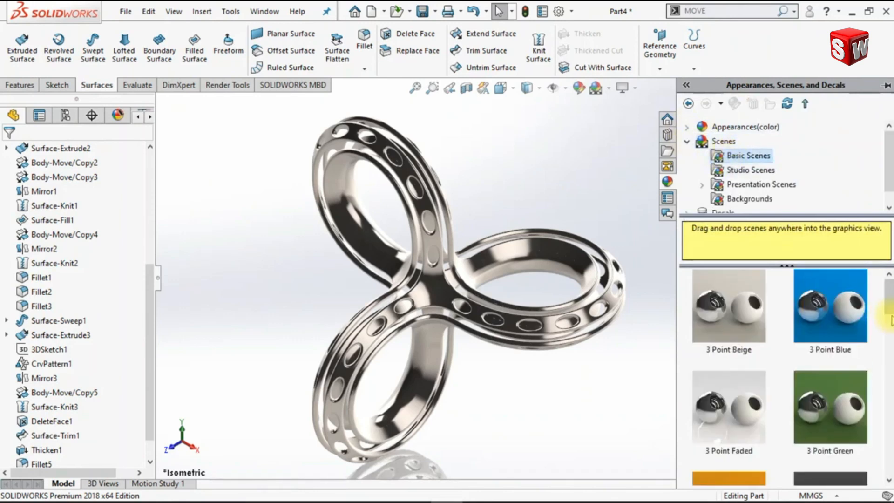
pyautogui.scroll(-10, 890, 321)
pyautogui.moveTo(741, 452); pyautogui.dragTo(578, 233)
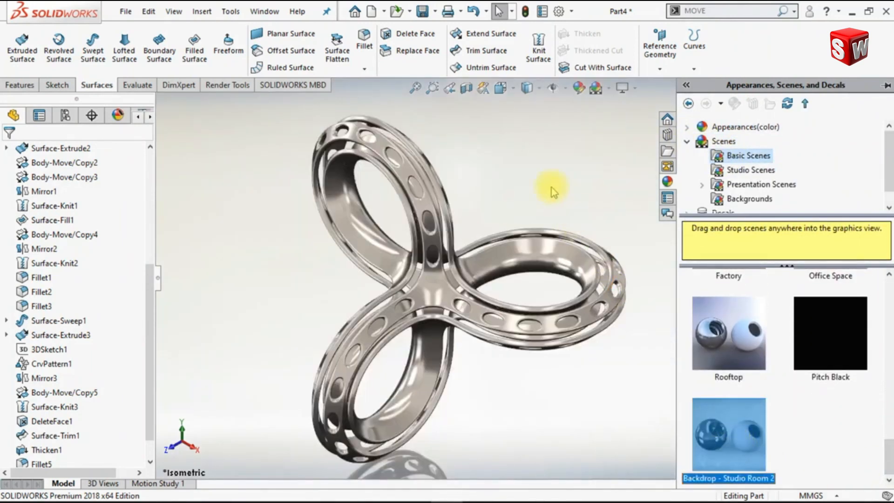
# Edit the scene to set its background to None, and collapse the feature tree pane.
pyautogui.click(219, 88)
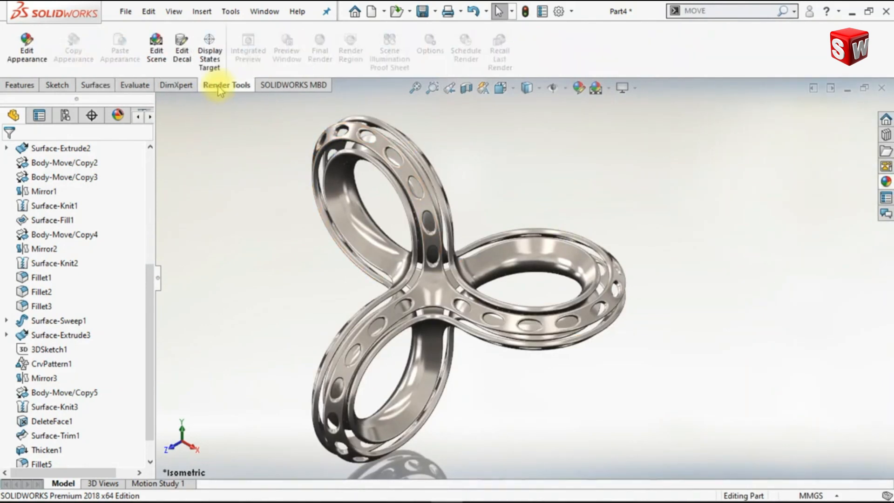
pyautogui.click(161, 59)
pyautogui.click(55, 263)
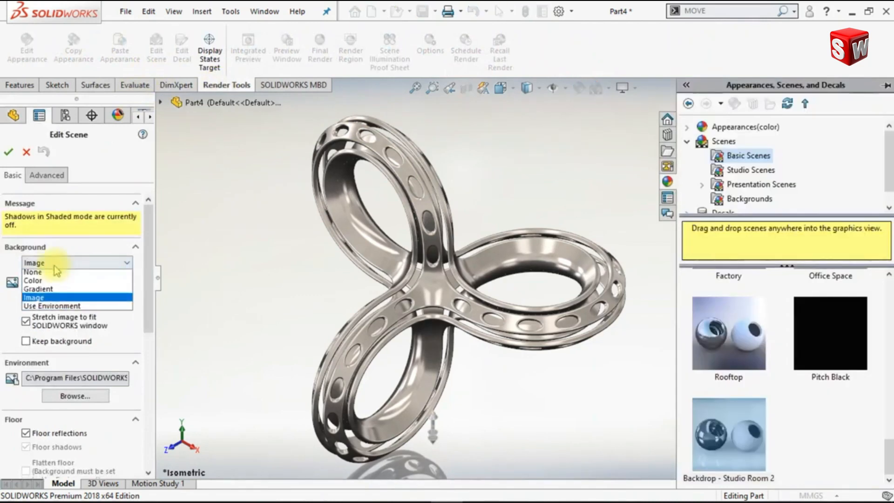
pyautogui.click(53, 279)
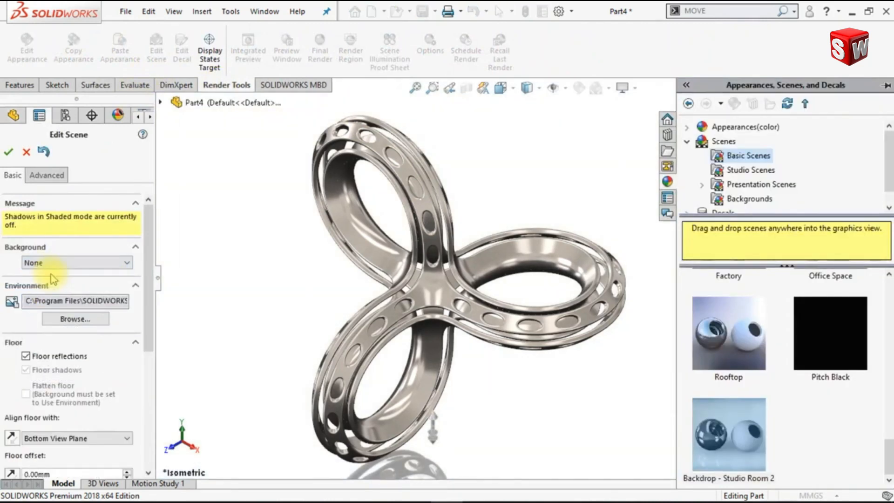
pyautogui.click(9, 153)
pyautogui.click(159, 279)
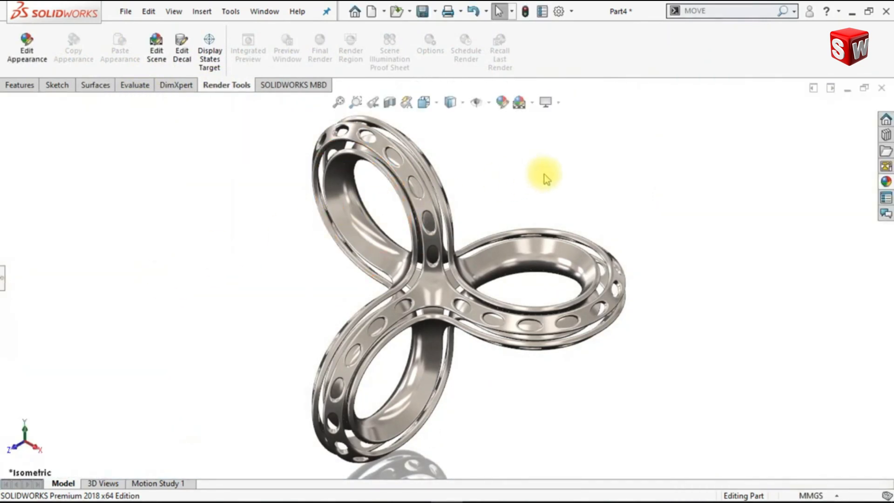
# Turn on Ambient Occlusion for the model display and hide the View (Heads-Up) toolbar.
pyautogui.click(550, 103)
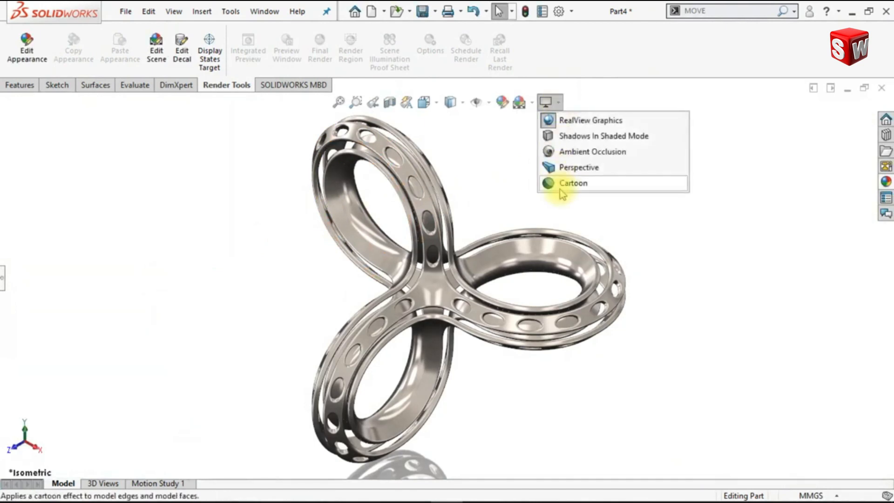
pyautogui.click(562, 153)
pyautogui.rightClick(685, 68)
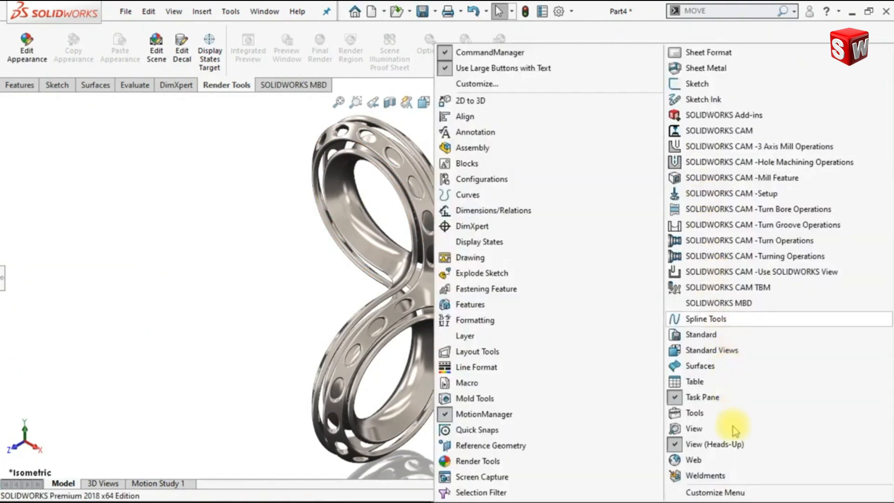
pyautogui.click(732, 446)
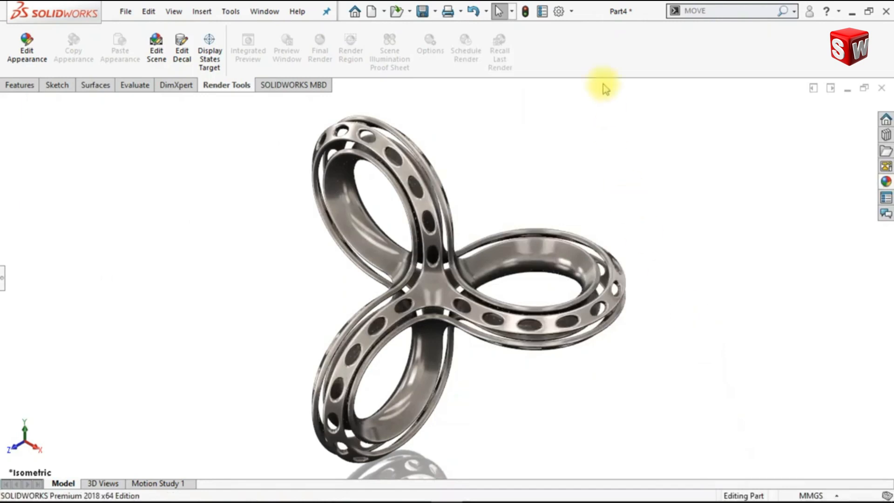